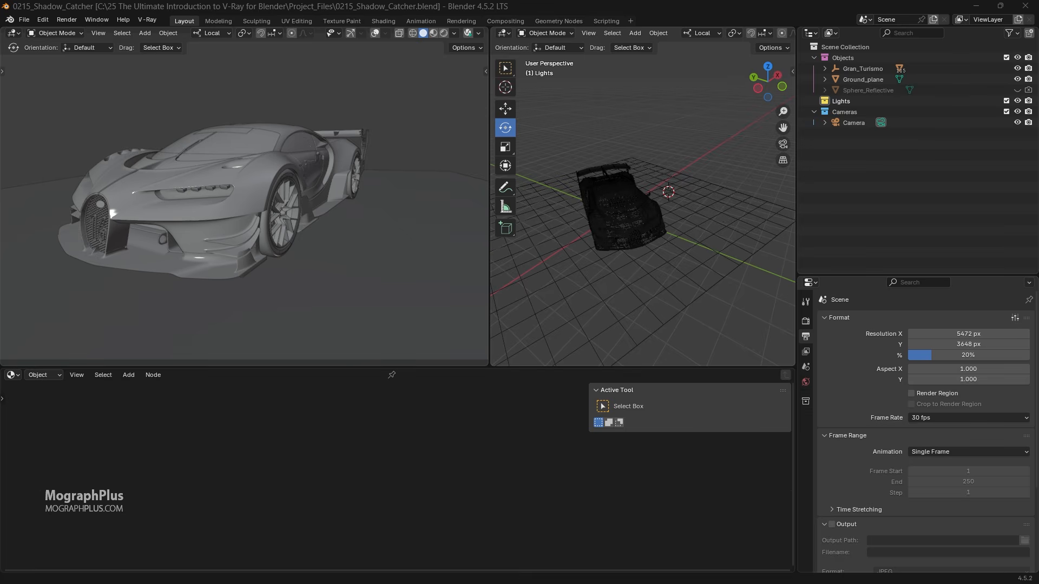
Step: View skylit_garage_img.jpg from the HDRIs folder and select it together with skylit_garage_4k.hdr, and return to the Blender scene
left_click_drag(1038, 281, 364, 176)
left_click(459, 351)
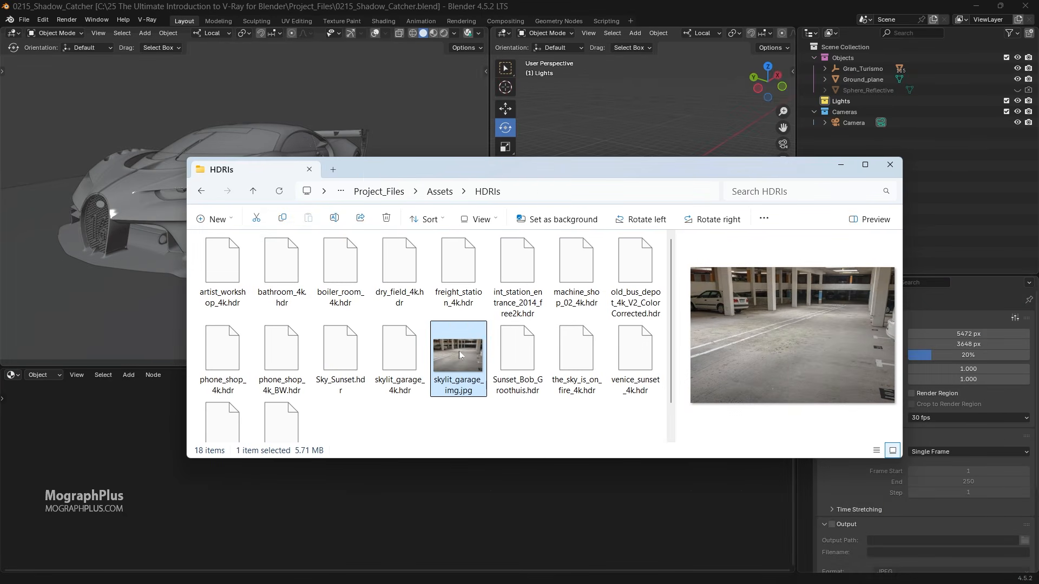
double_click(459, 352)
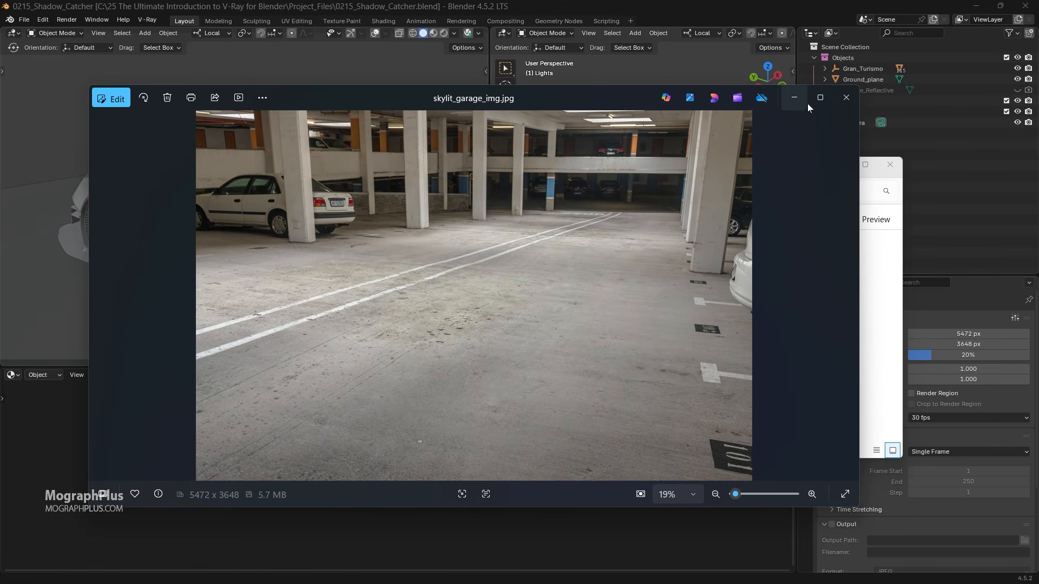
left_click(847, 97)
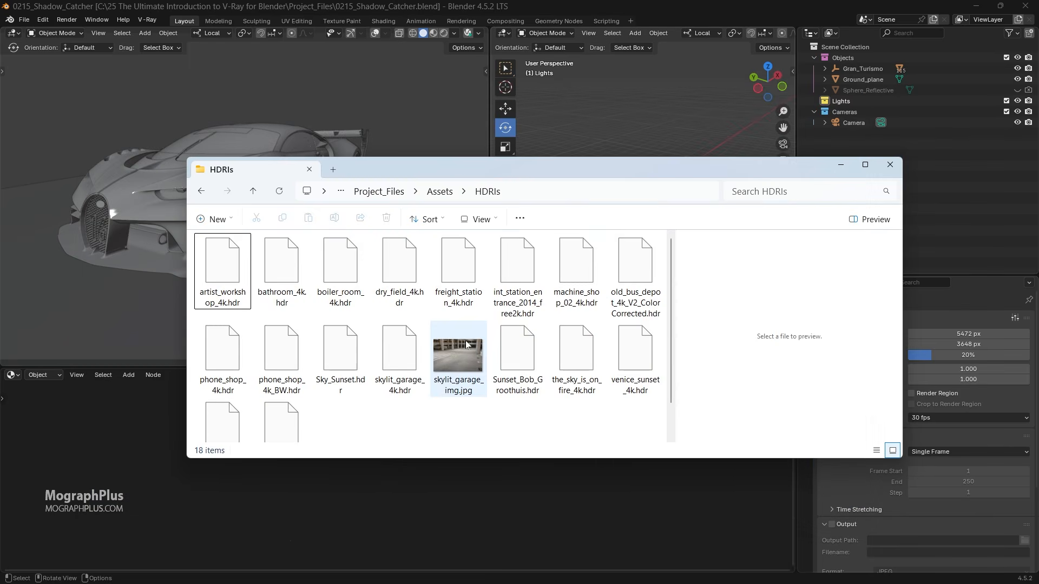
left_click(400, 354)
left_click(463, 368, "ctrl")
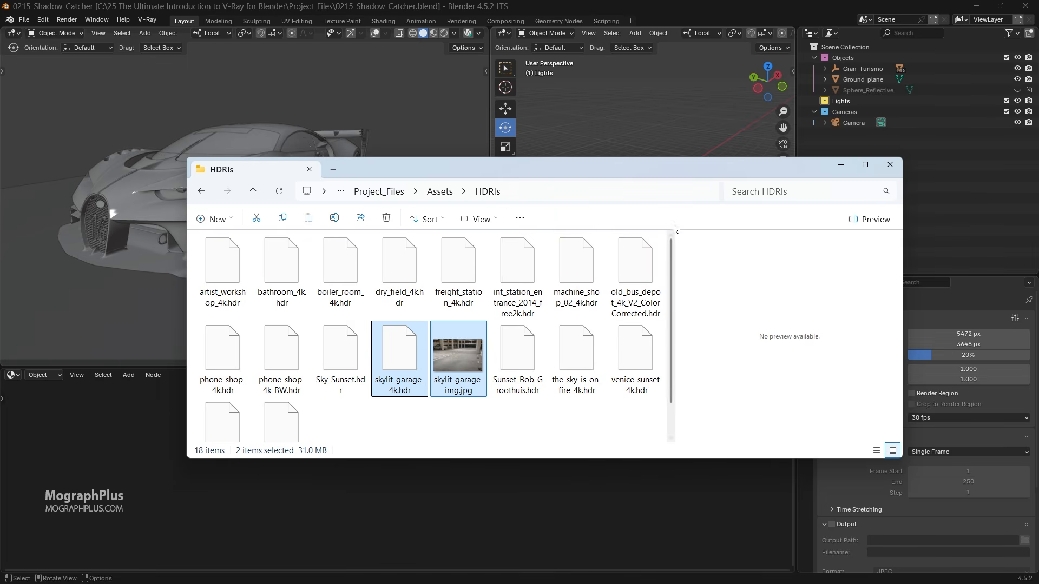
left_click_drag(636, 165, 1038, 346)
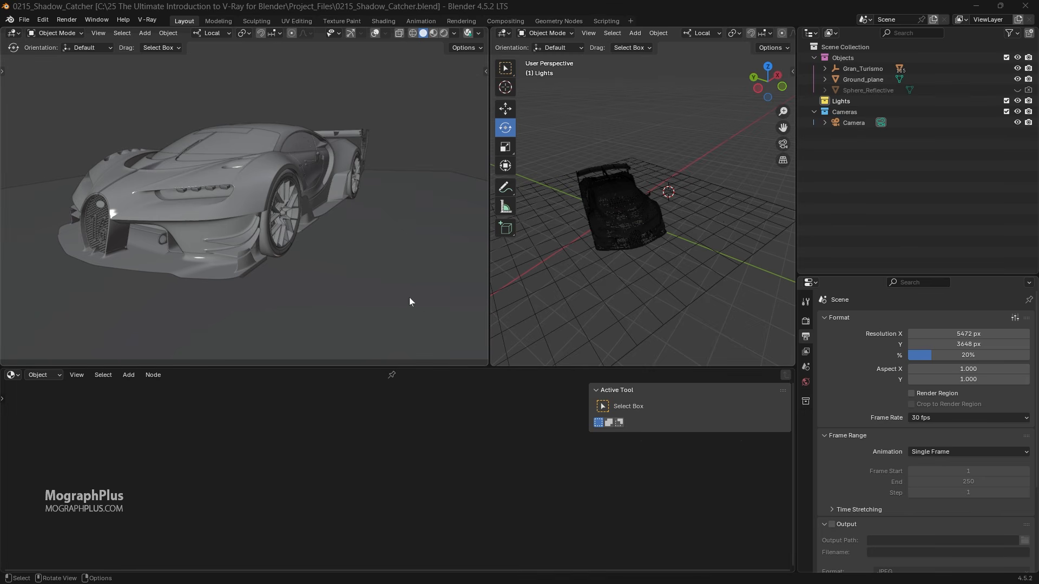
Step: Inspect the car and the ground plane by selecting each one, and clear the selection
left_click(620, 185)
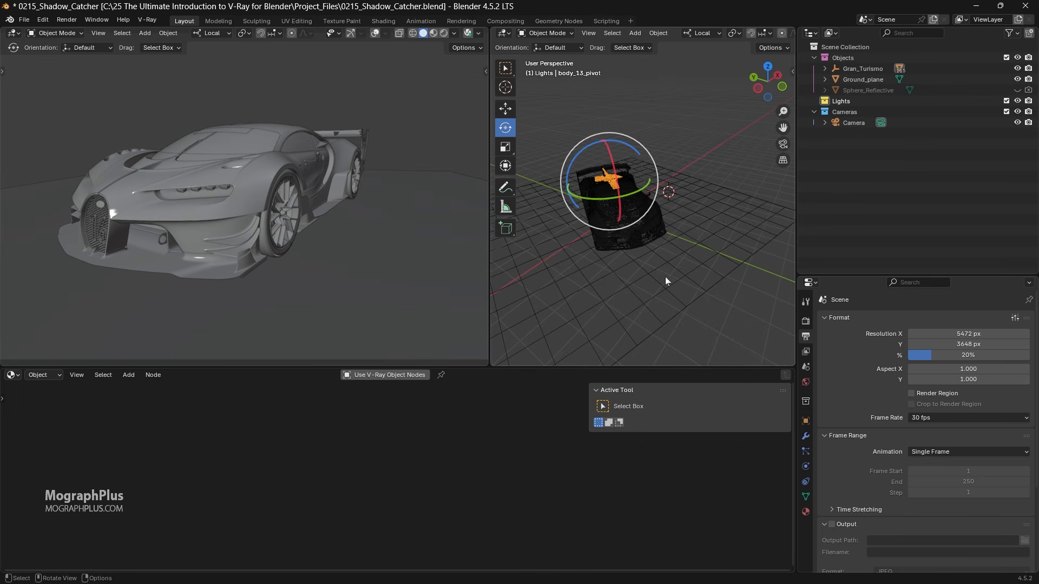
left_click(668, 280)
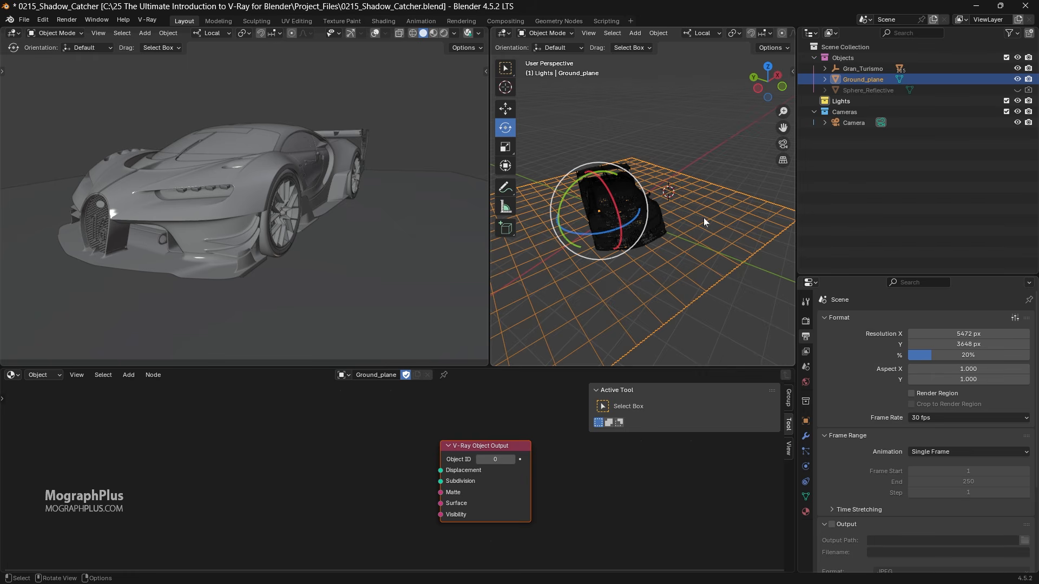
left_click(661, 132)
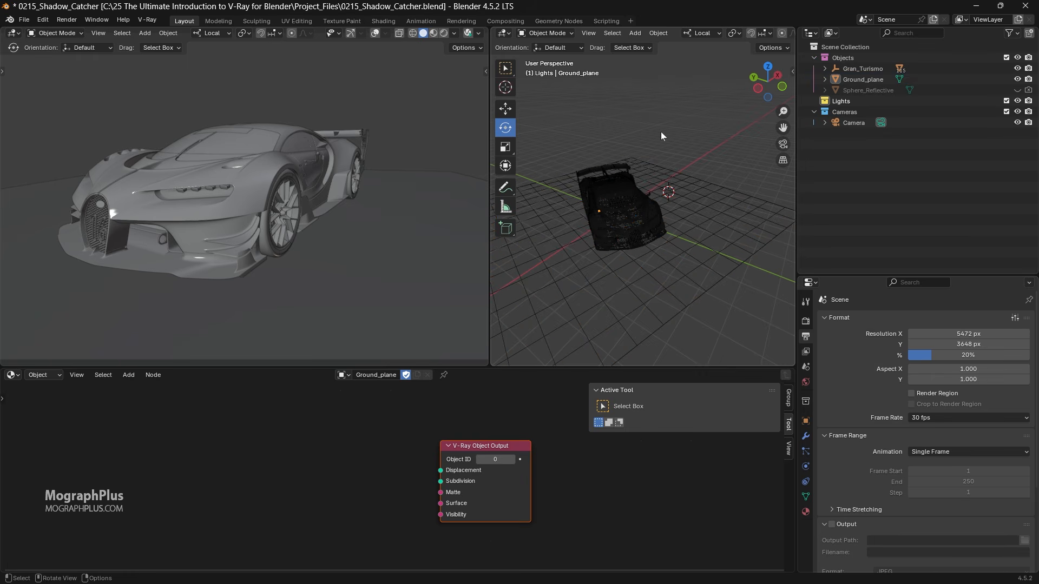
Step: Switch the camera viewport to rendered shading and add a V-Ray Dome Light to the Lights collection
left_click(444, 33)
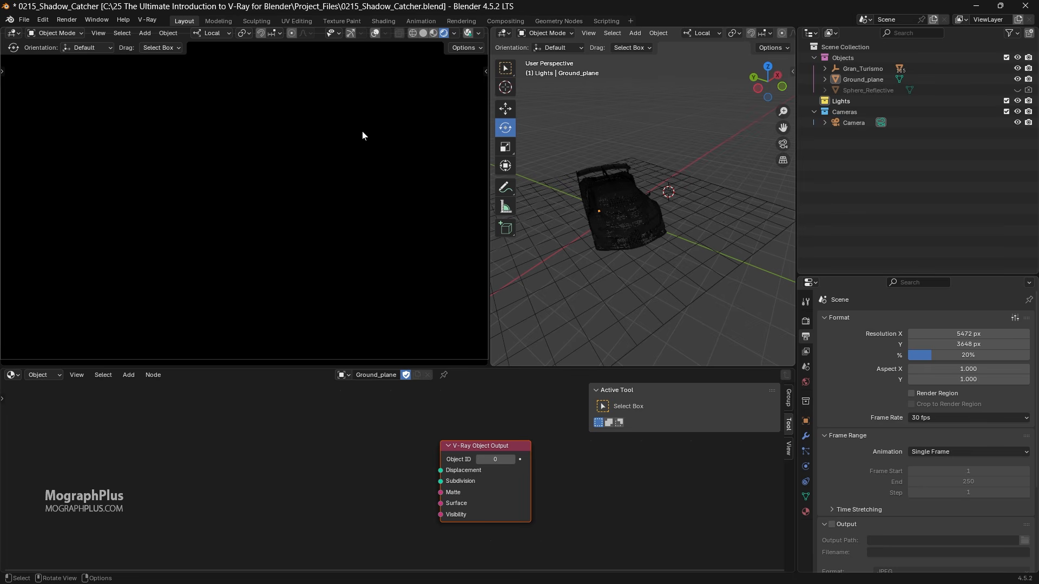
left_click(834, 102)
left_click(147, 19)
mouse_move(203, 122)
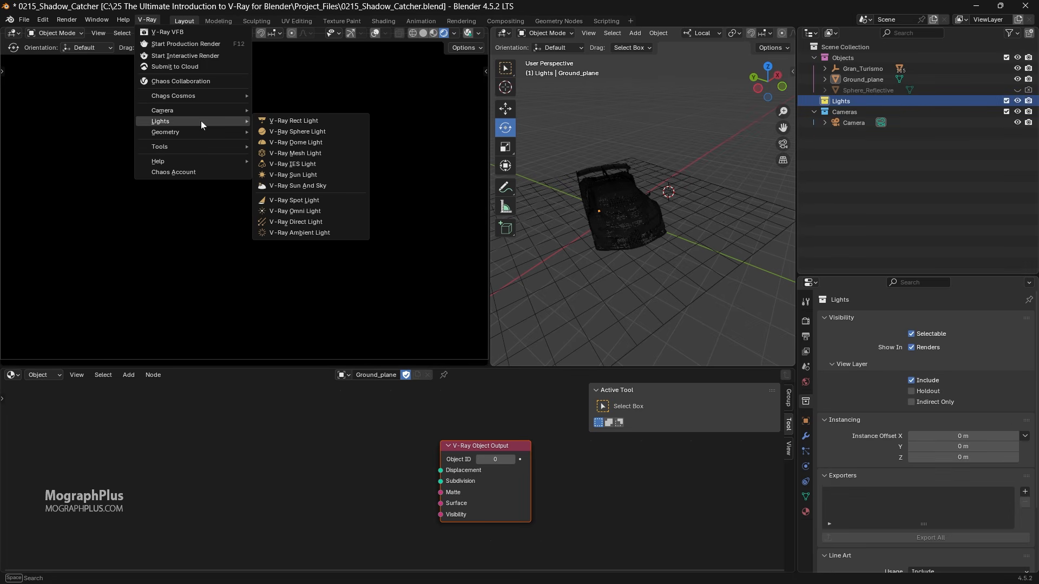
left_click(336, 141)
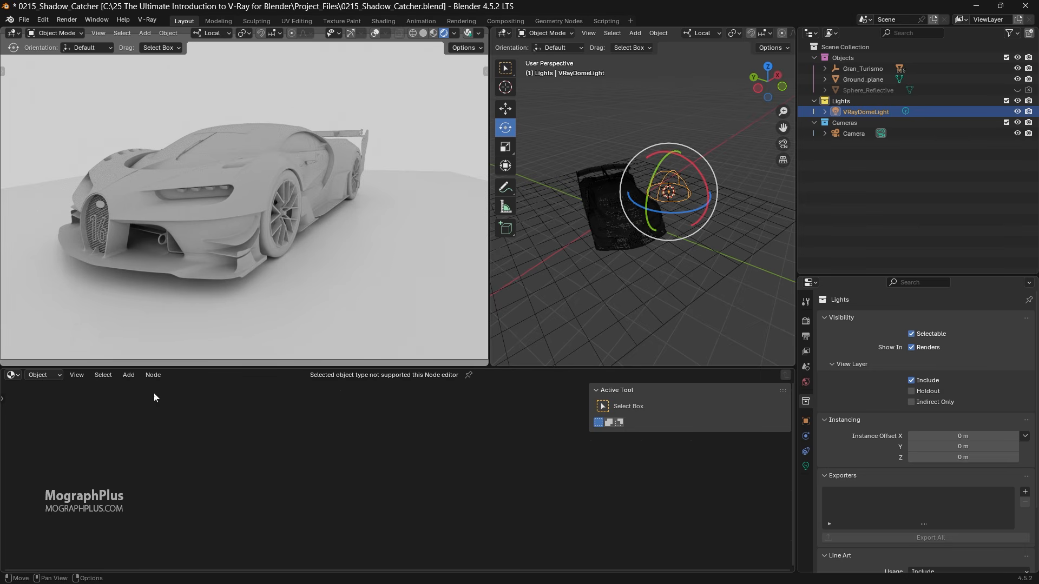
Step: Add a V-Ray Bitmap to the dome light's shader nodes and connect its Color output to Dome Color
left_click(51, 374)
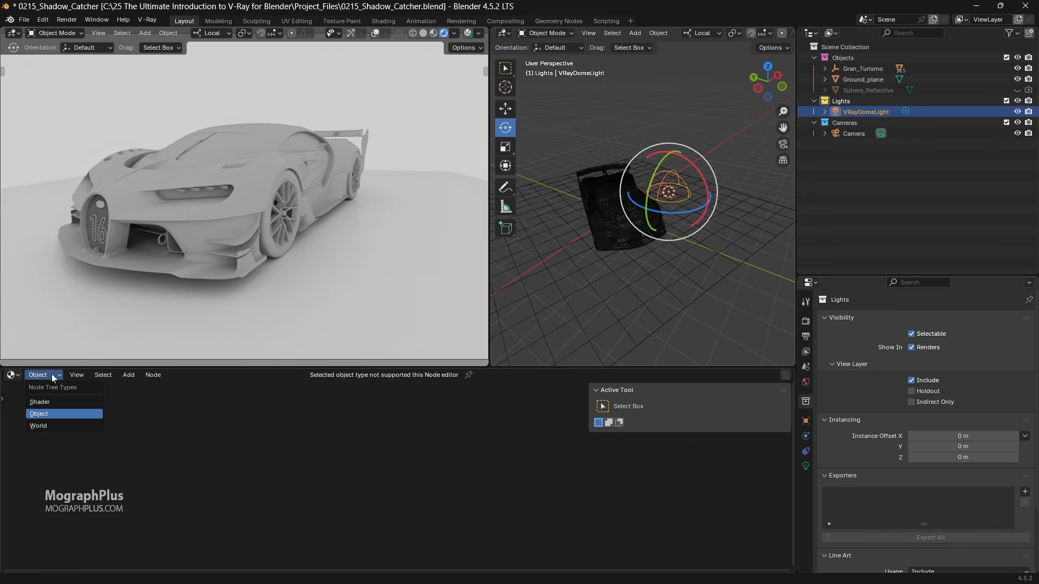
left_click(51, 401)
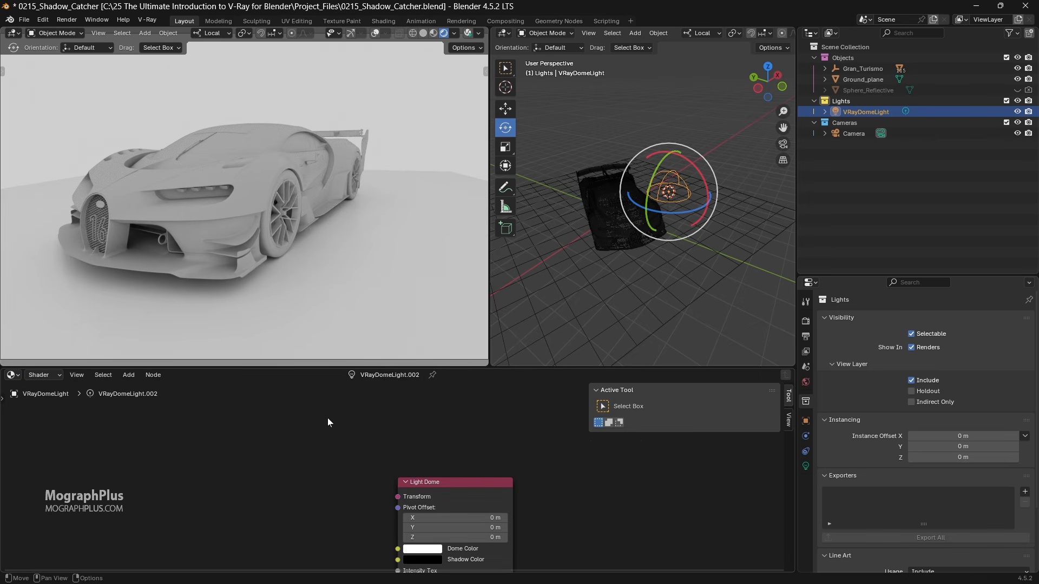
middle_click_drag(321, 424, 313, 392)
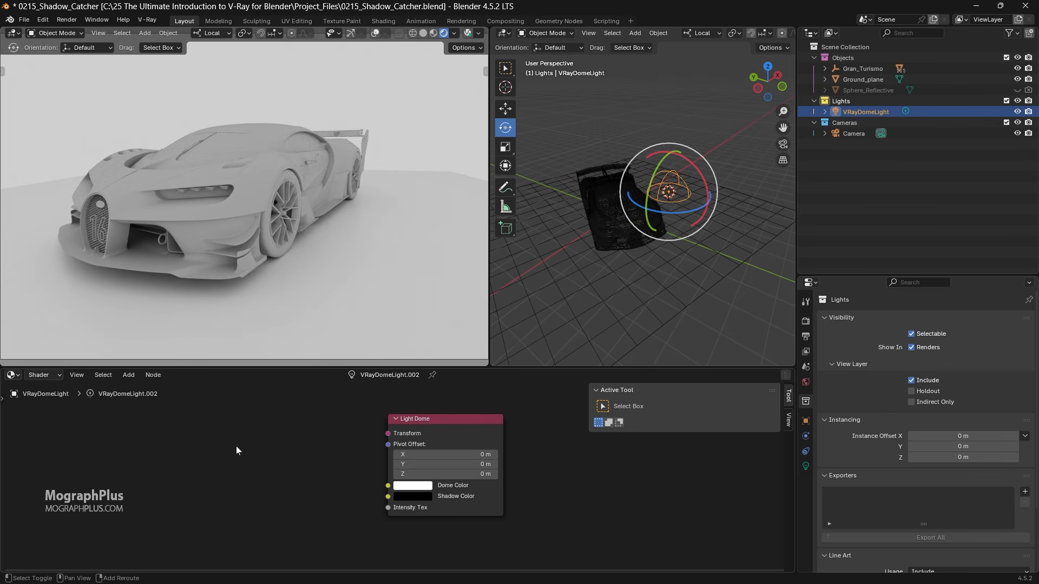
key("shift+a")
mouse_move(236, 462)
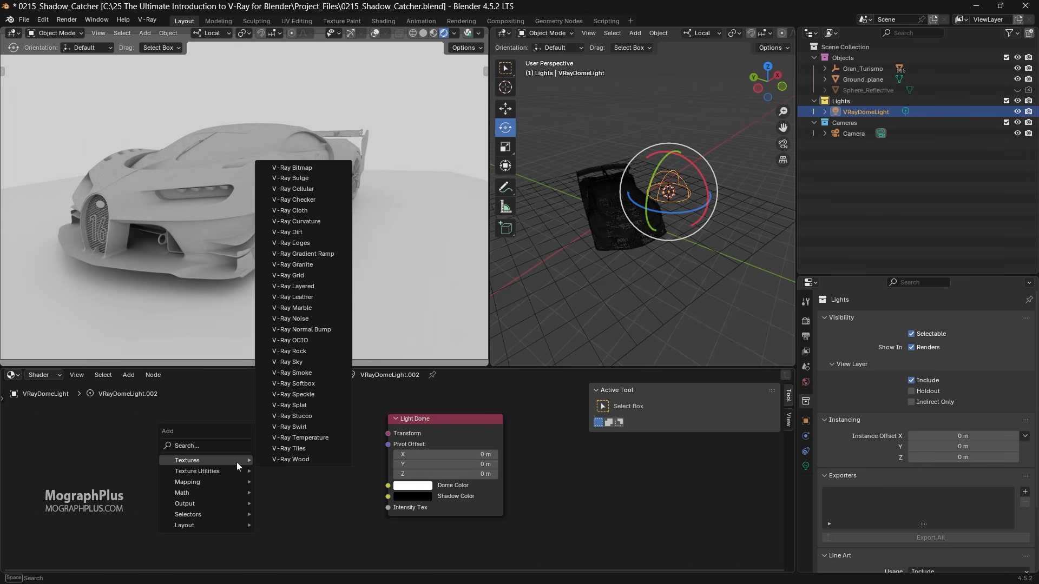
left_click(307, 167)
left_click(356, 433)
left_click_drag(357, 433, 388, 485)
left_click_drag(294, 428, 280, 425)
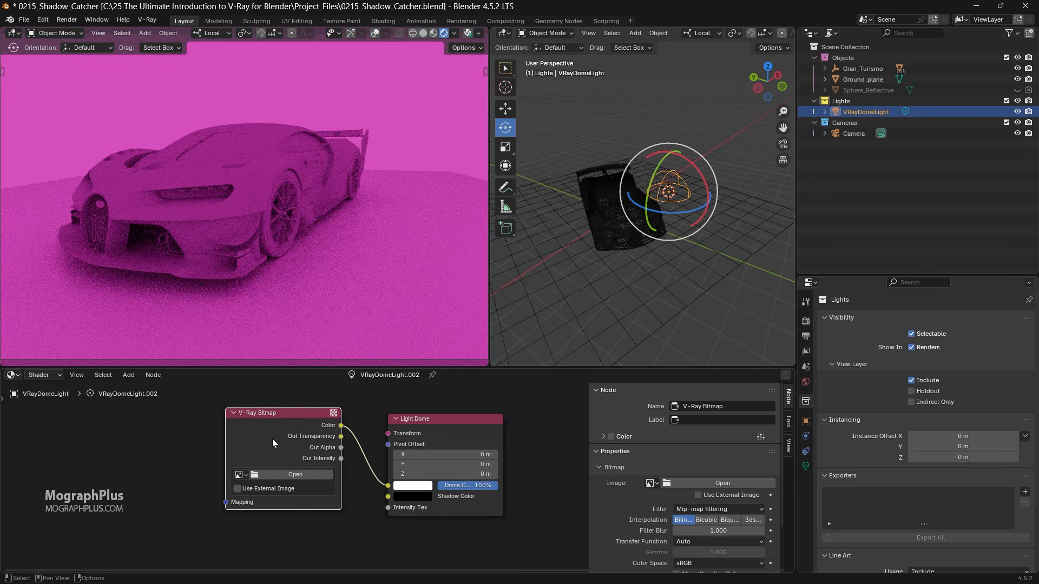
Step: Browse to the Assets\HDRIs folder for the bitmap's image and start a file search there
left_click(293, 476)
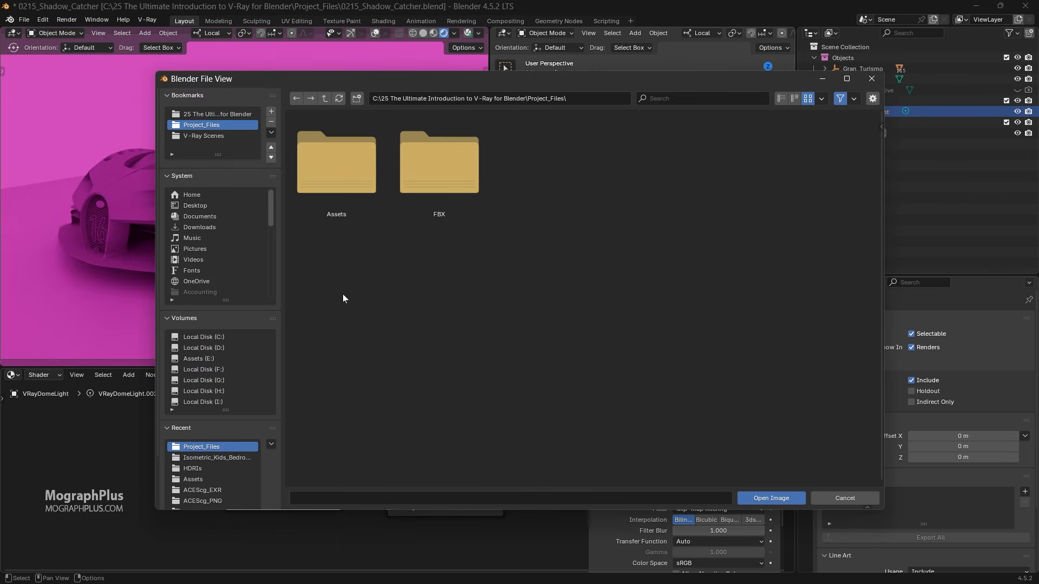
double_click(316, 174)
double_click(431, 160)
scroll(497, 267, "down", 3)
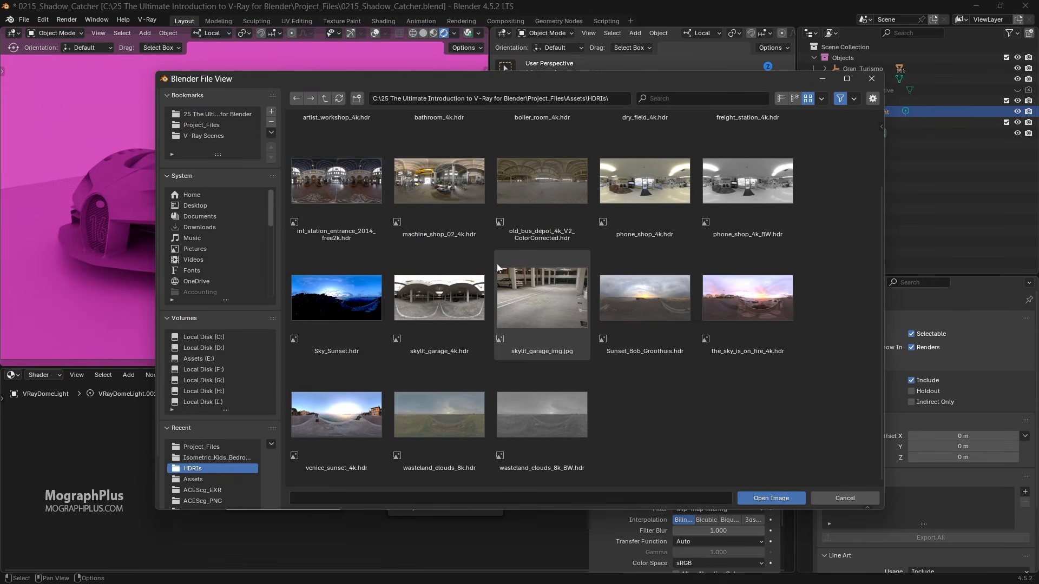
left_click(684, 100)
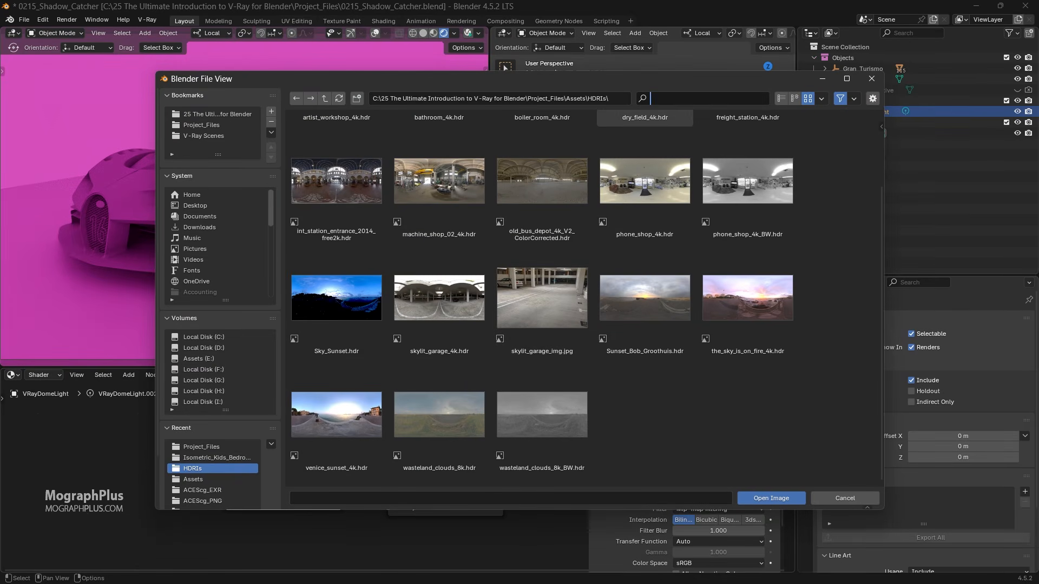
type("the")
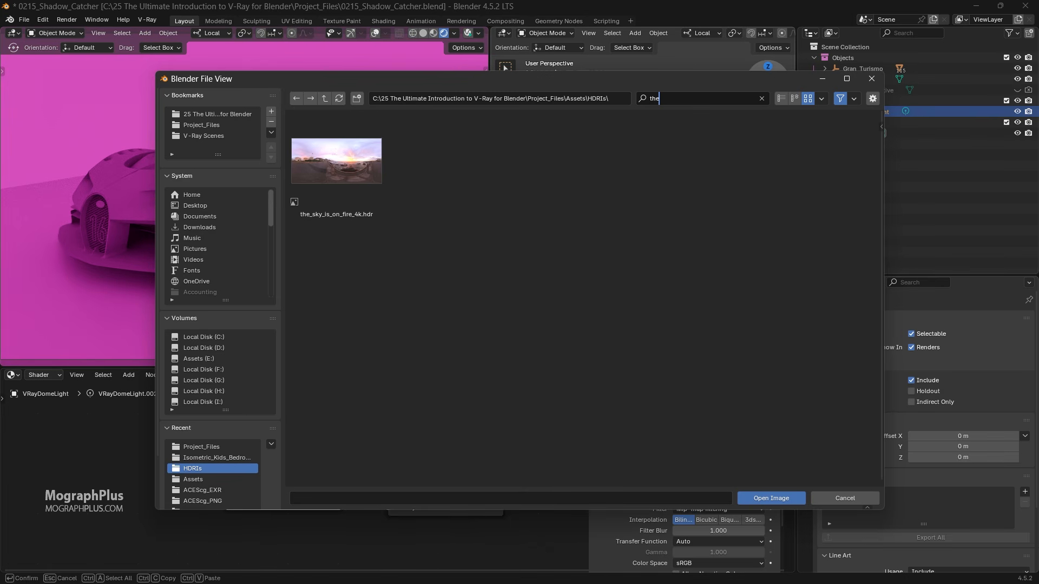
key("BackSpace")
key("BackSpace")
key("BackSpace")
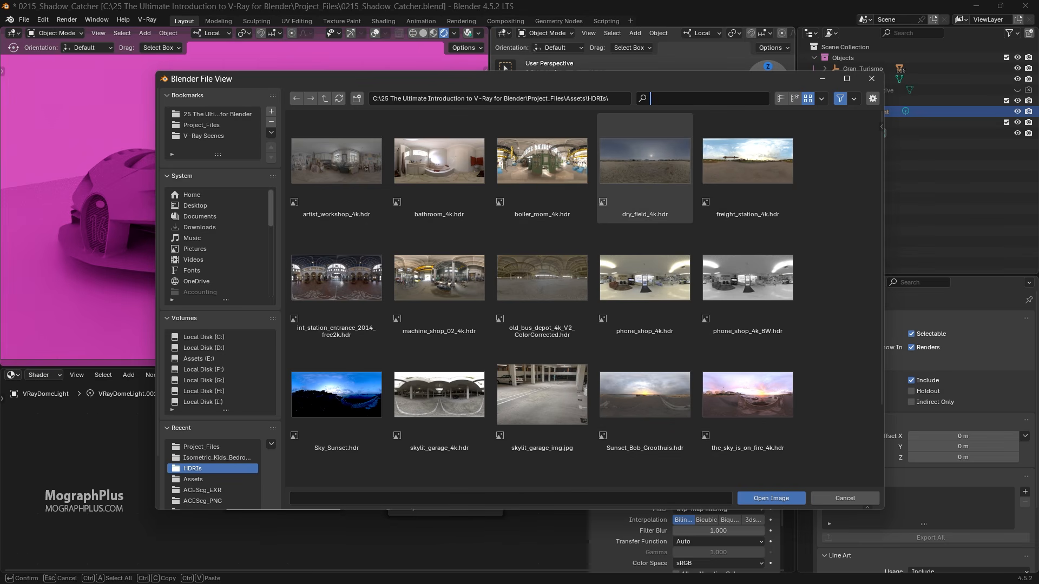
Step: Filter the files by "ga", load skylit_garage_4k.hdr into the V-Ray Bitmap and set its Transfer Function to Linear
type("ga")
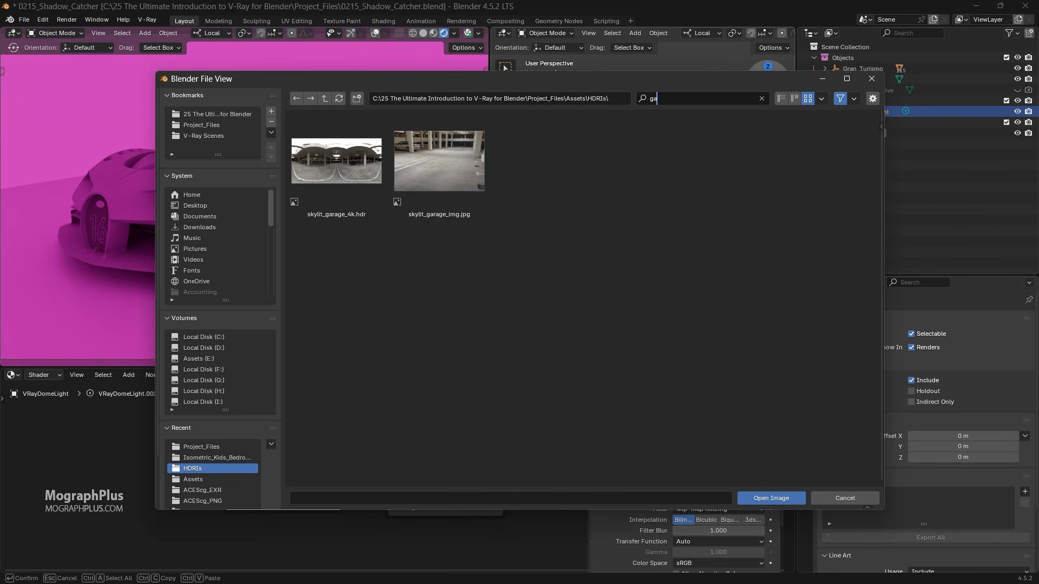
double_click(341, 164)
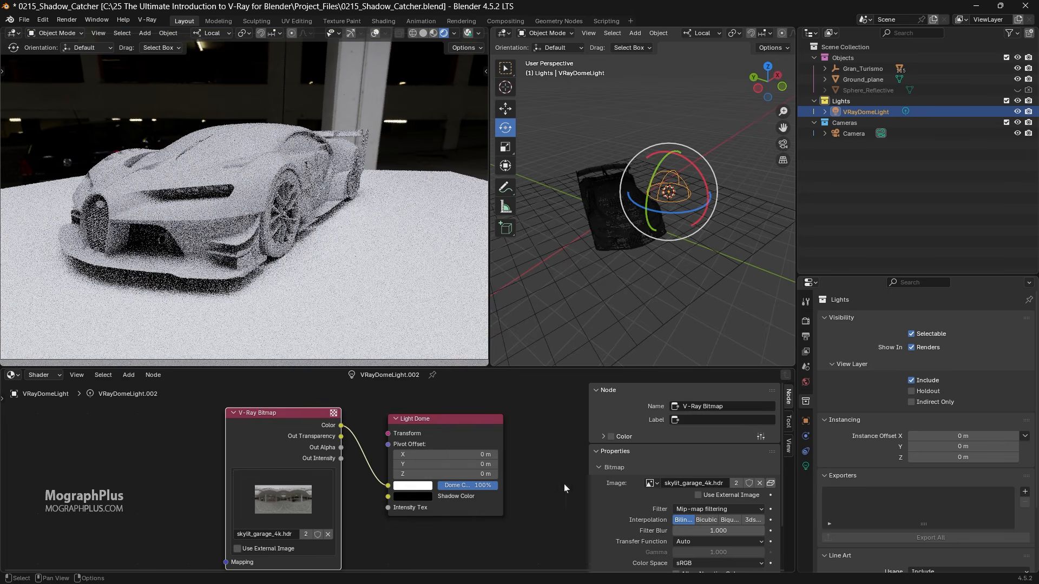
scroll(616, 498, "down", 2)
left_click(701, 489)
left_click(709, 505)
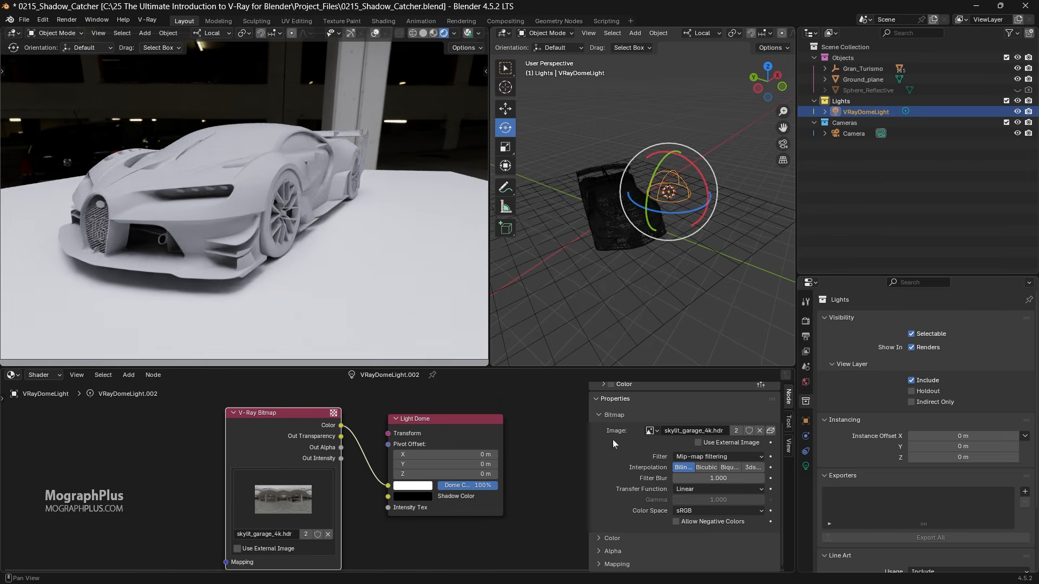
Step: Hide the ground plane beneath the car
left_click(423, 249)
key("h")
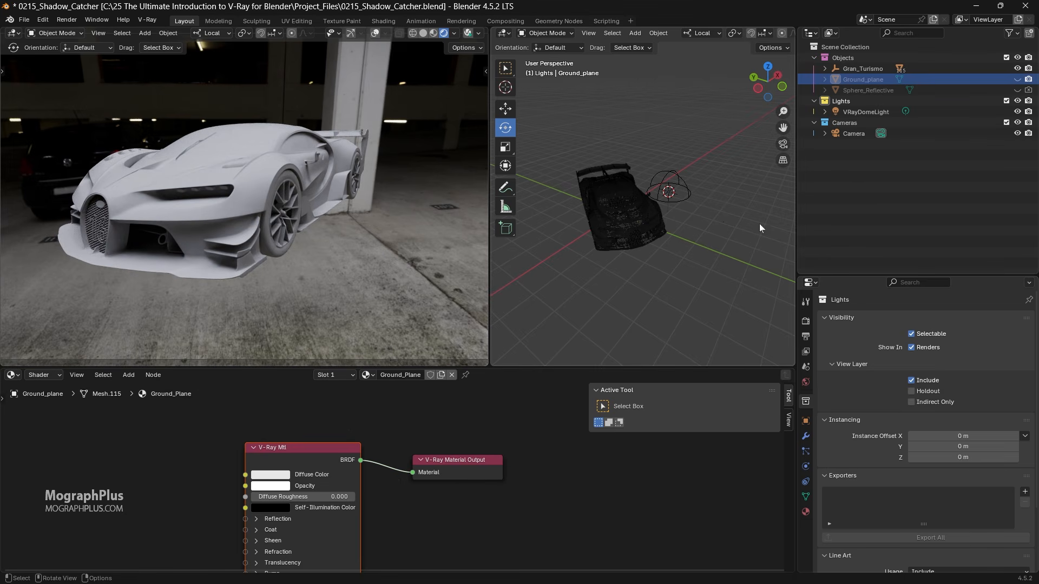
Step: Set the dome light's Z rotation to 90°, comparing the rendered background with the skylit_garage_img.jpg photo
left_click(872, 111)
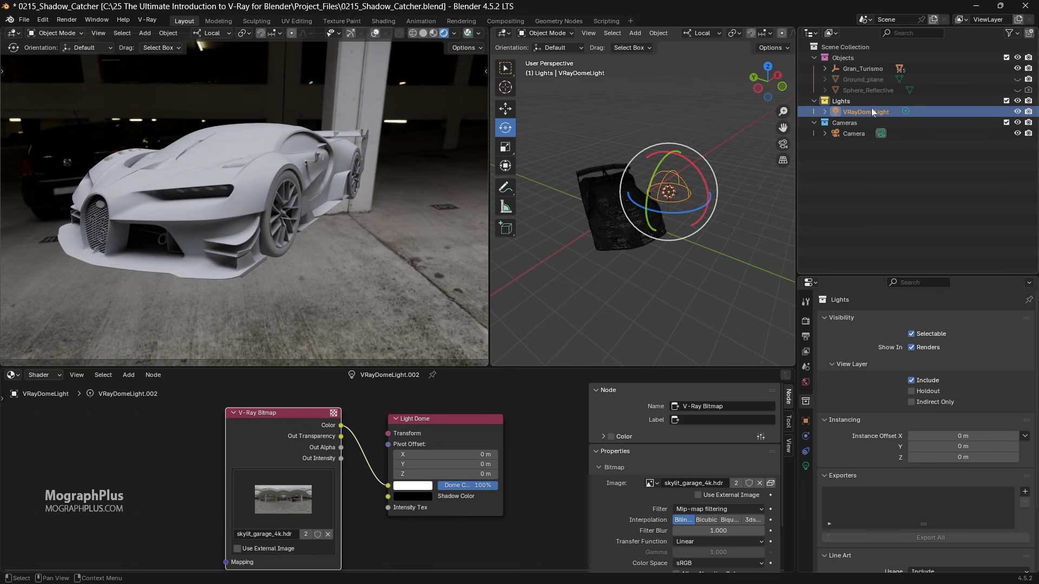
left_click(806, 421)
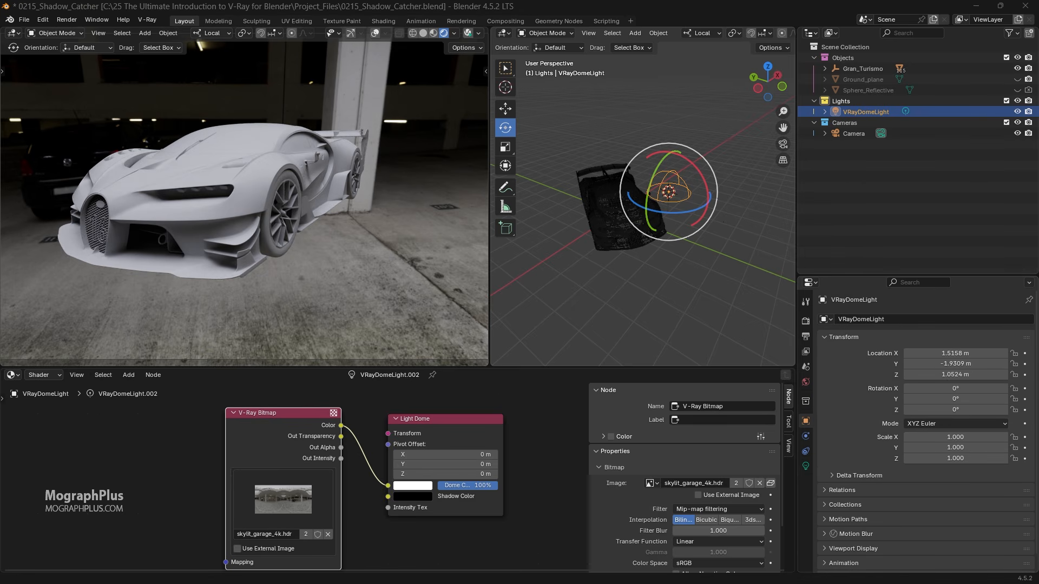
key("alt+Tab")
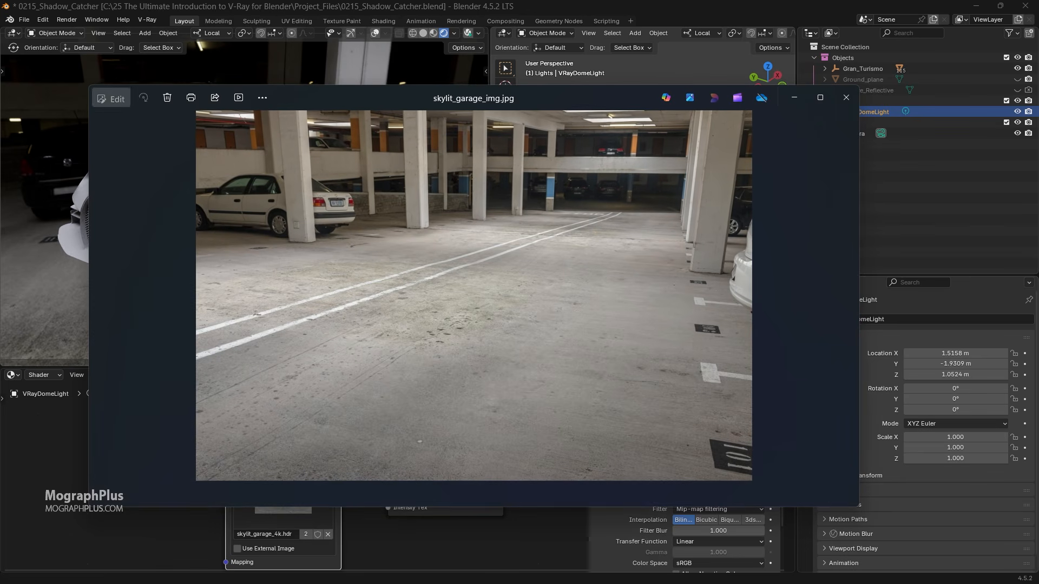
left_click(847, 97)
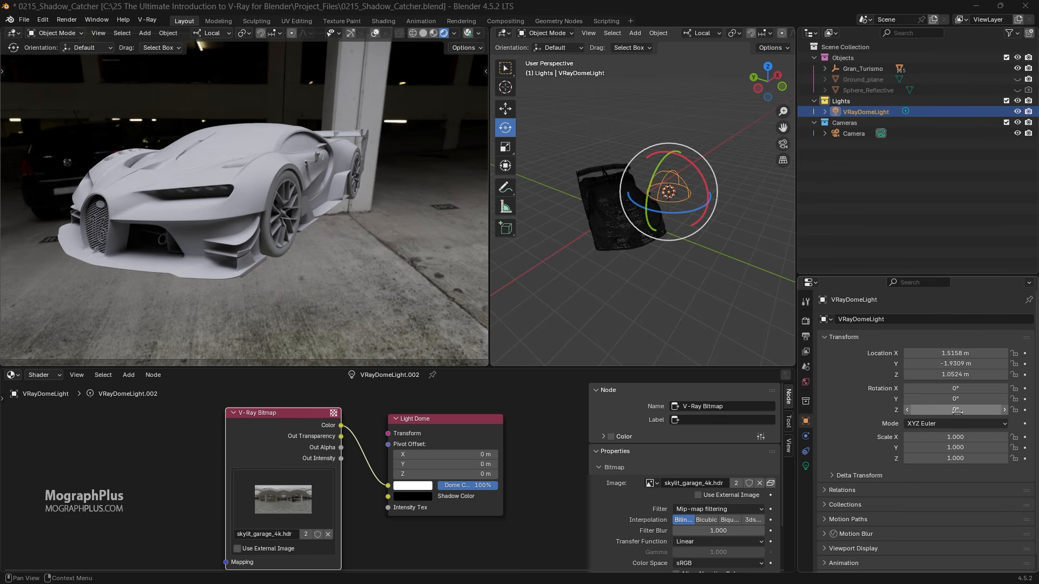
left_click_drag(956, 410, 1004, 410)
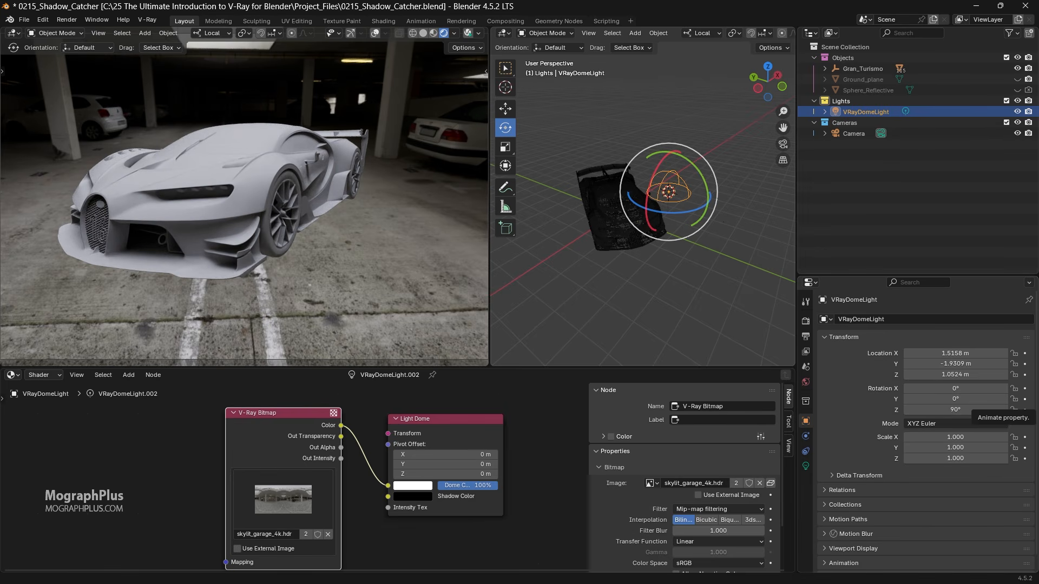
key("alt+Tab")
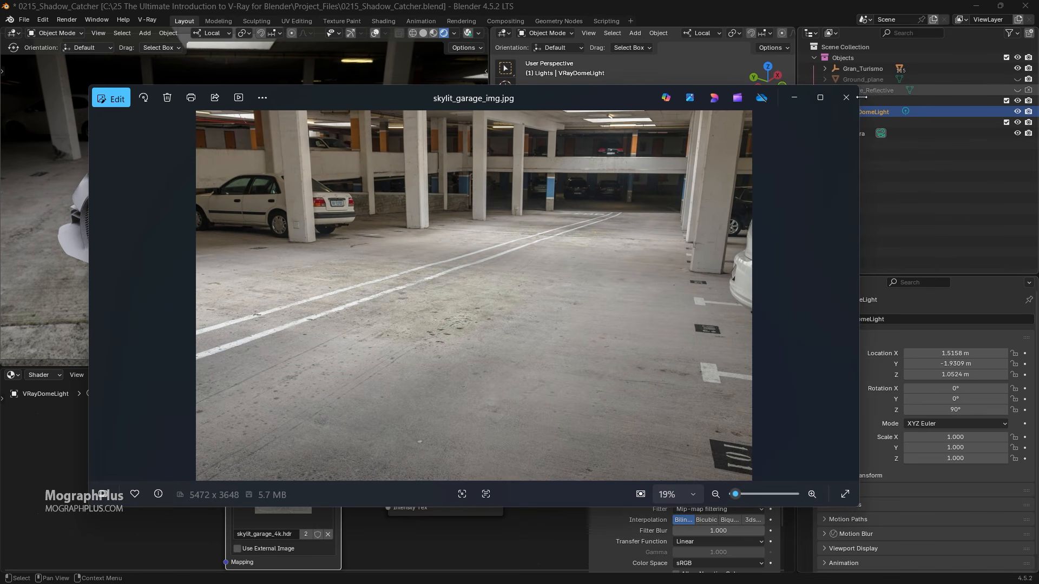
left_click(846, 98)
Step: Add a V-Ray UVW Mapping node beside the V-Ray Bitmap in the dome light's node tree
key("Home")
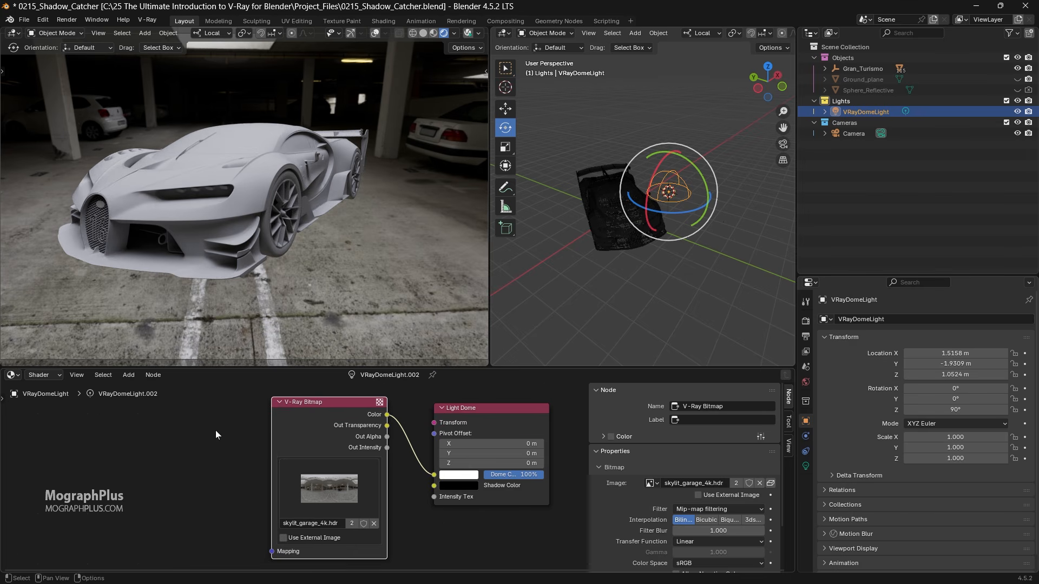
key("shift+a")
mouse_move(189, 442)
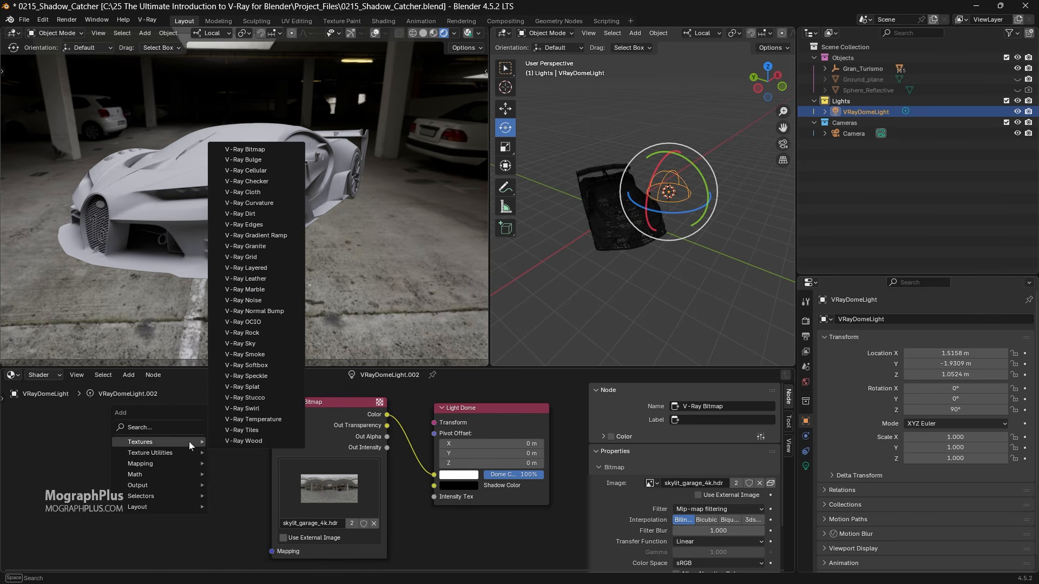
type("uvw")
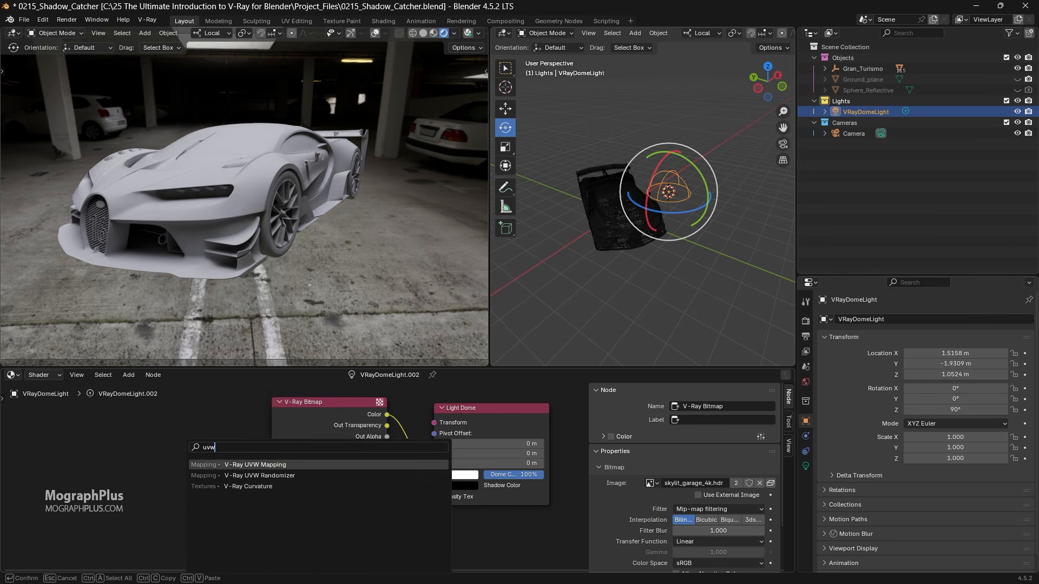
key("Return")
left_click(246, 441)
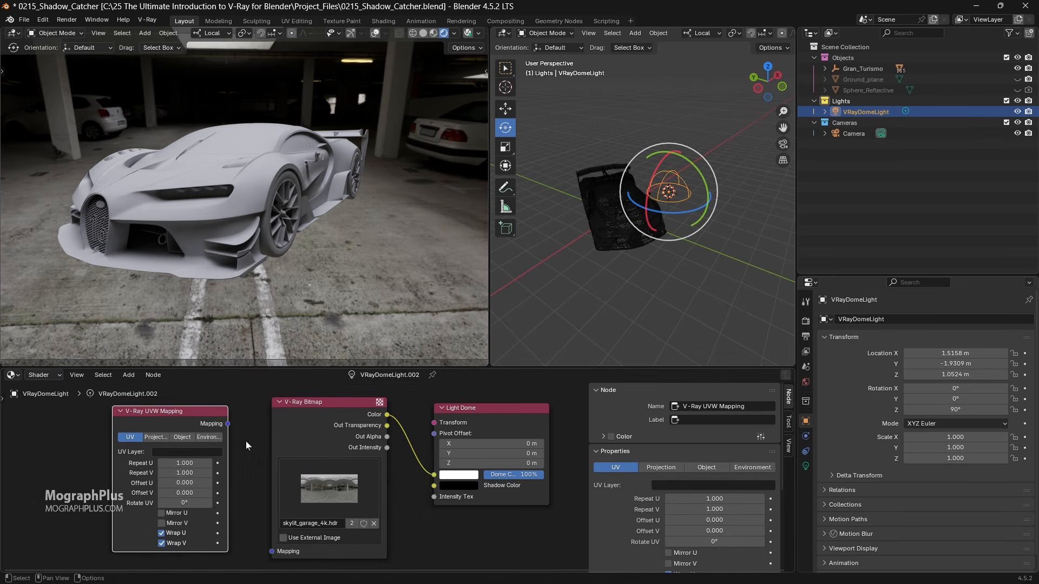
Step: Connect the V-Ray UVW Mapping node to the V-Ray Bitmap's Mapping input and set its mapping mode to Environment
scroll(259, 449, "down", 1)
left_click_drag(252, 431, 287, 540)
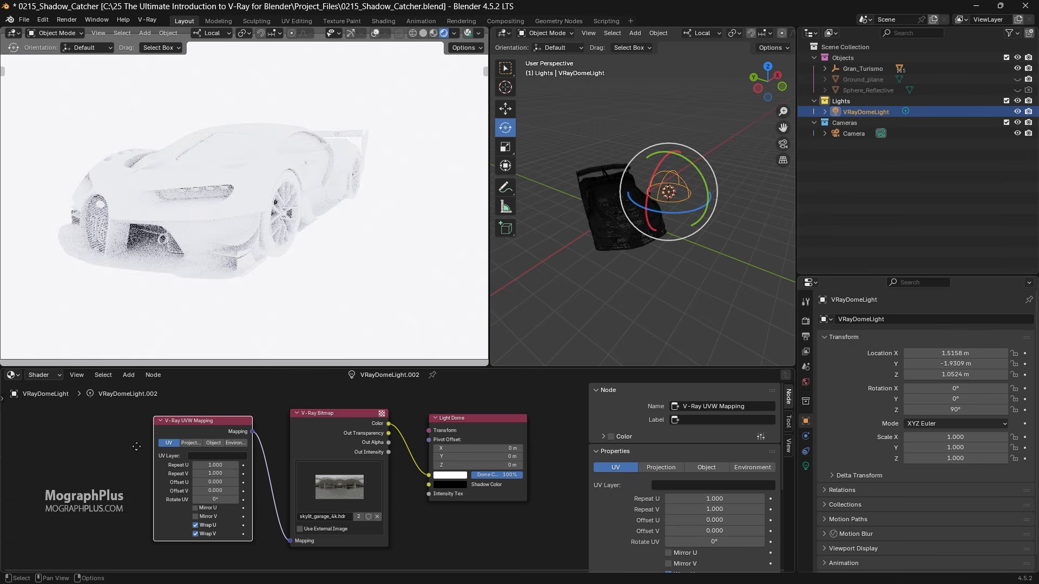
middle_click_drag(136, 447, 164, 450)
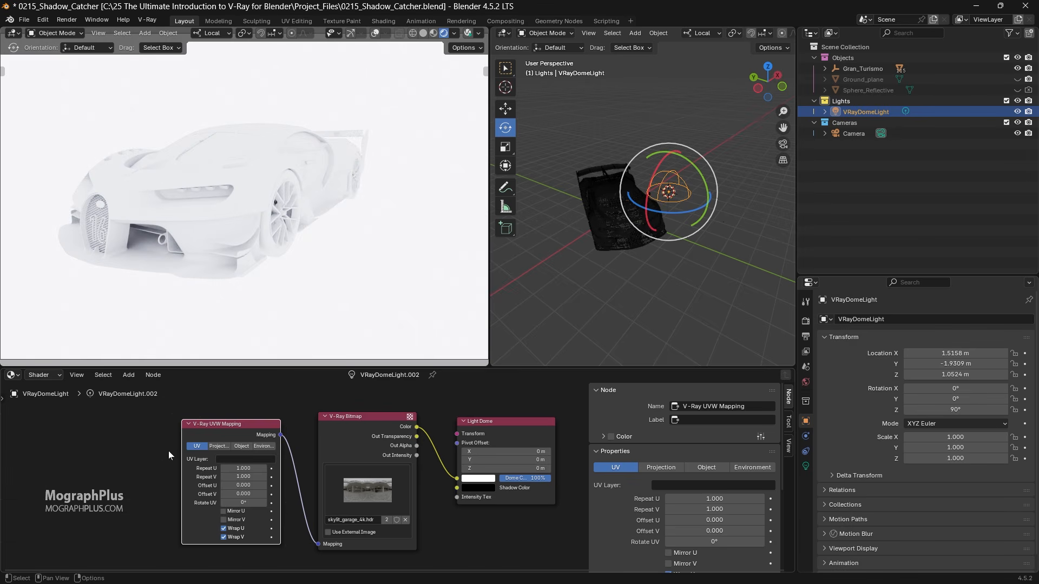
left_click(259, 447)
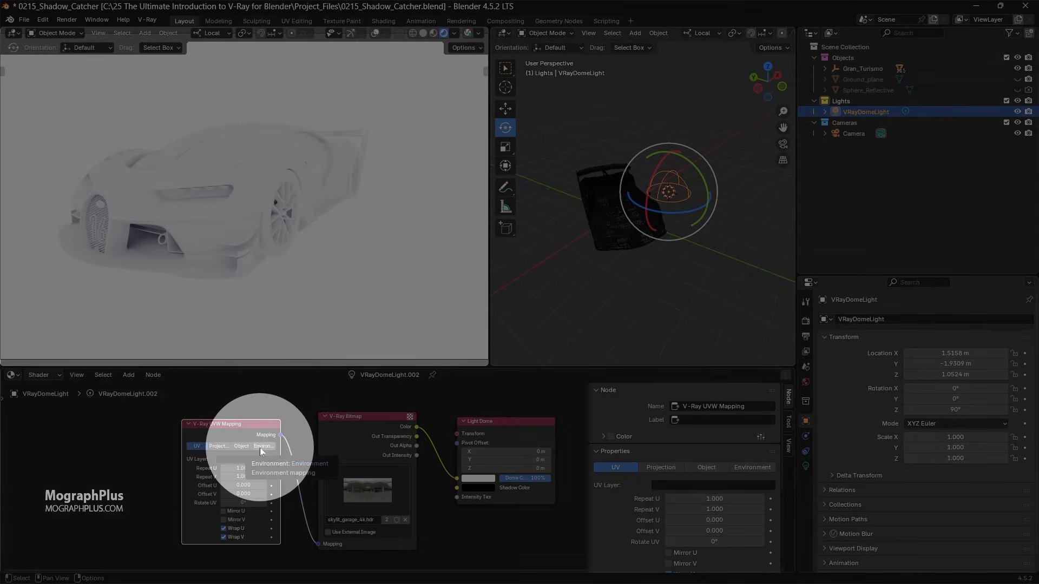
left_click(239, 459)
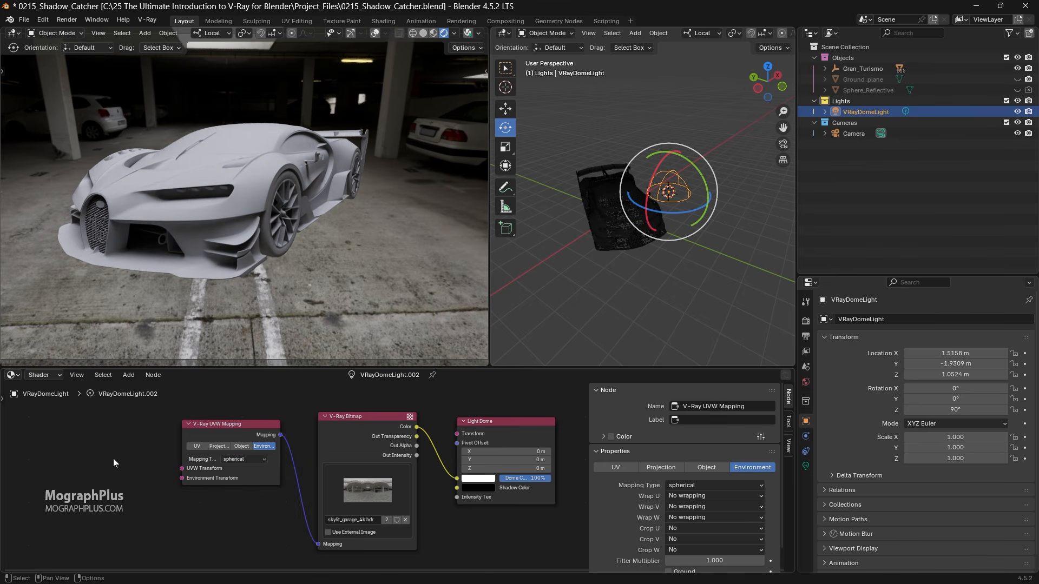
Step: Add a V-Ray Transform node beside the V-Ray UVW Mapping node and connect it to the UVW Transform input
key("shift+a")
type("trans")
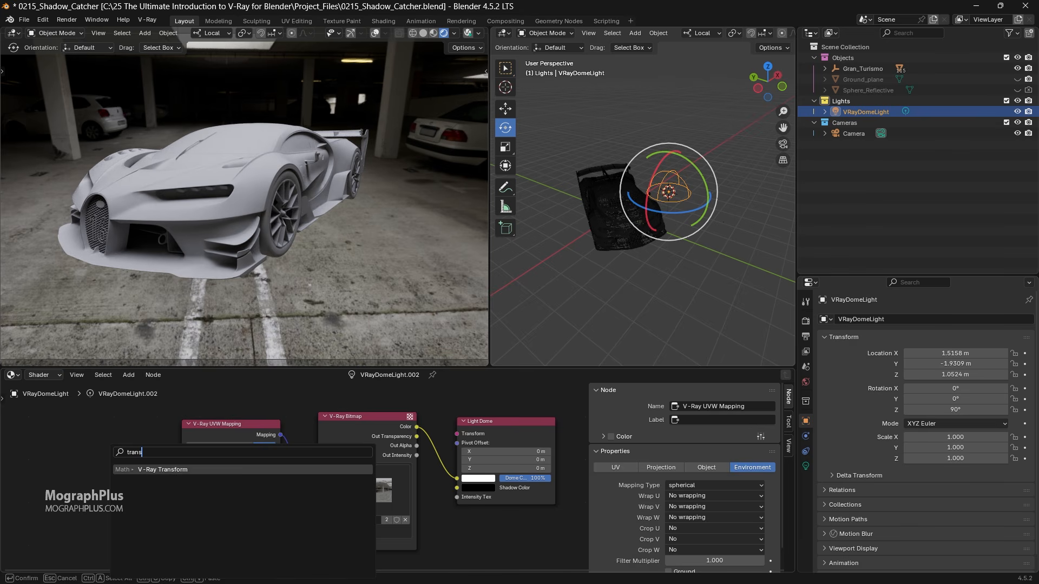
key("Return")
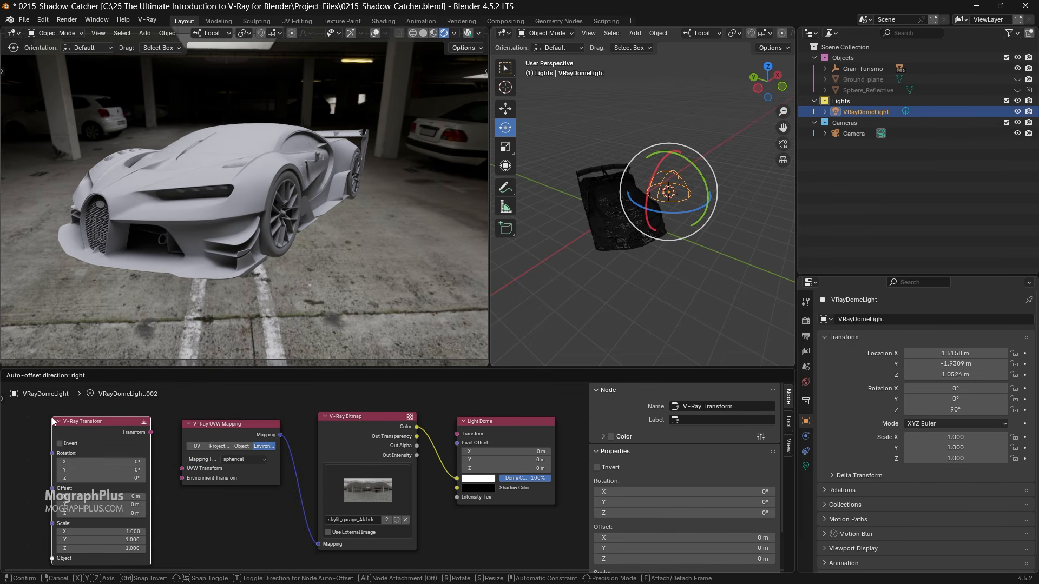
left_click(81, 425)
left_click_drag(150, 432, 176, 470)
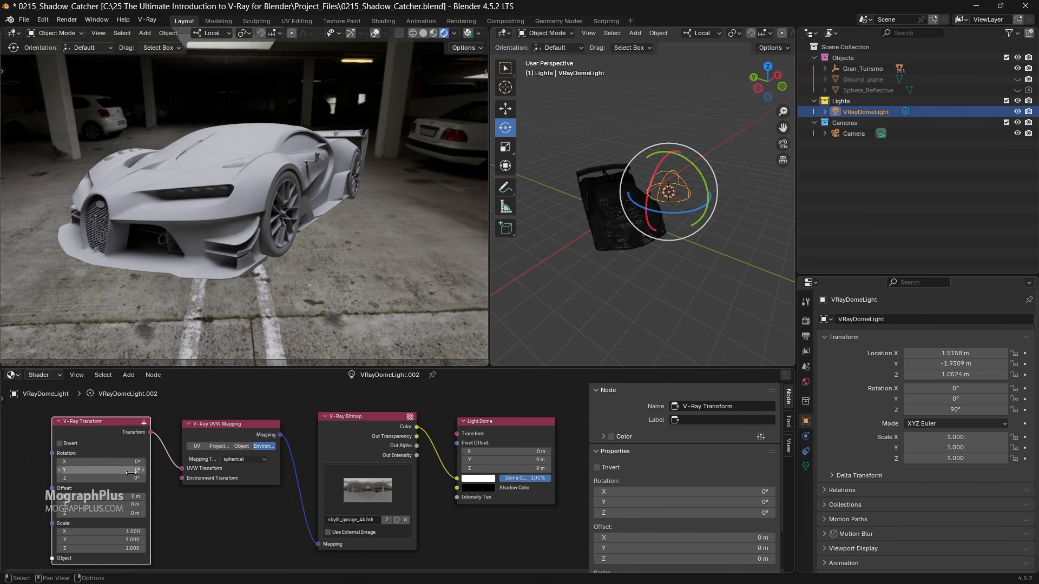
Step: Enable Invert on the V-Ray Transform node and set its X scale to -1
left_click(109, 440)
middle_click_drag(109, 441, 203, 422)
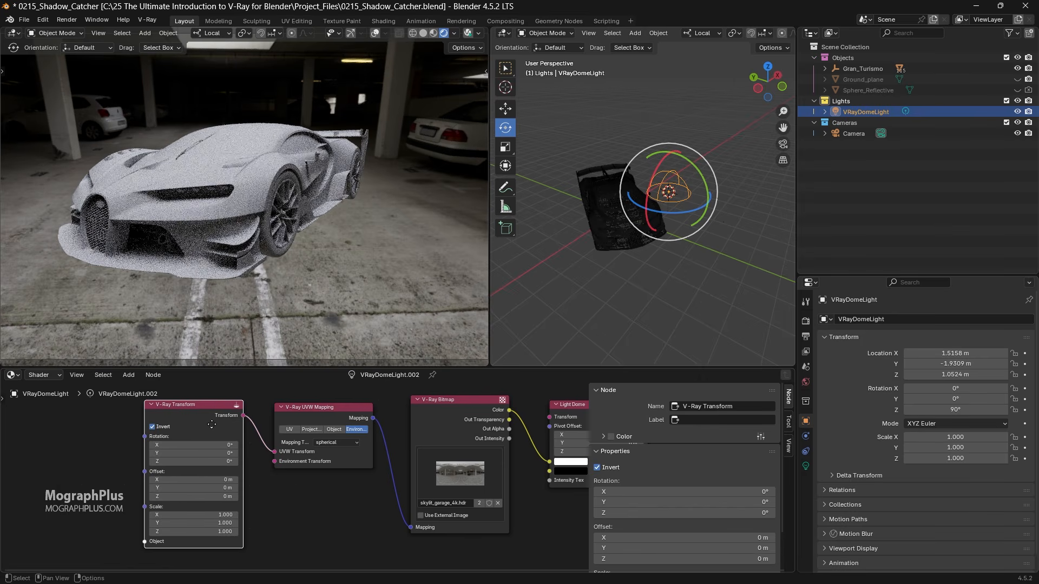
scroll(194, 455, "up", 2)
scroll(184, 488, "up", 1)
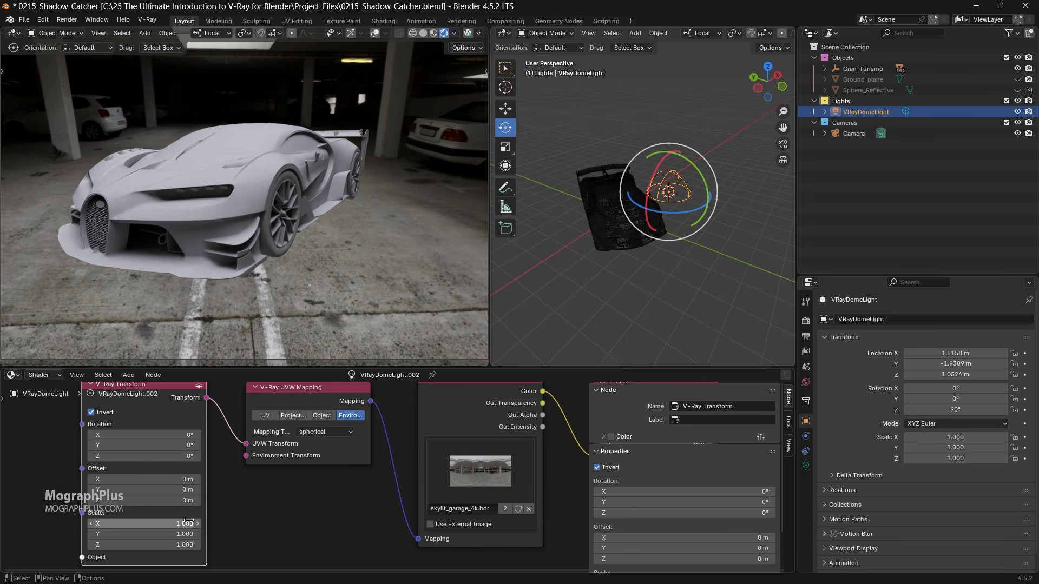
double_click(92, 524)
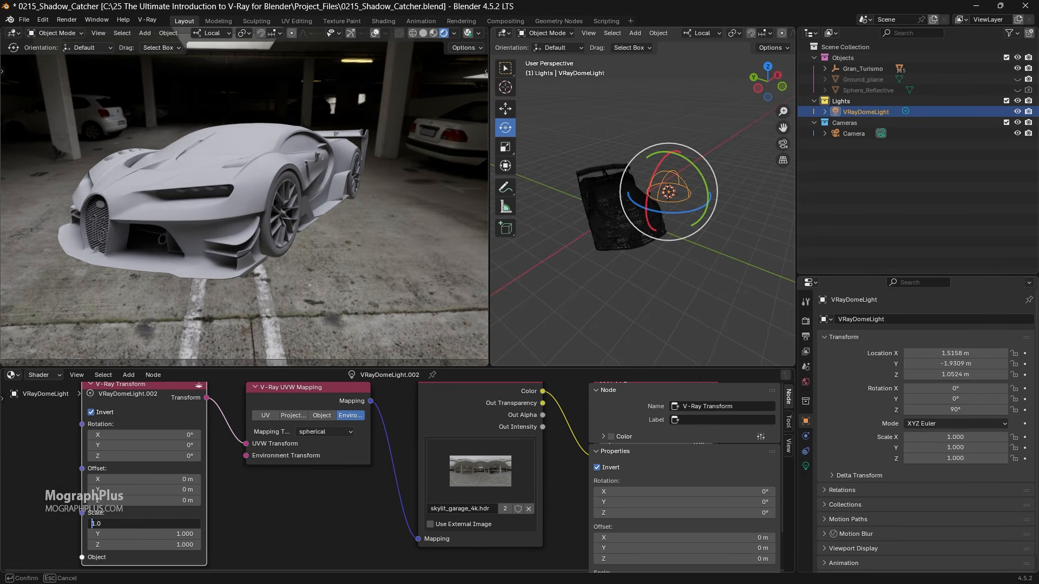
type("-")
key("Return")
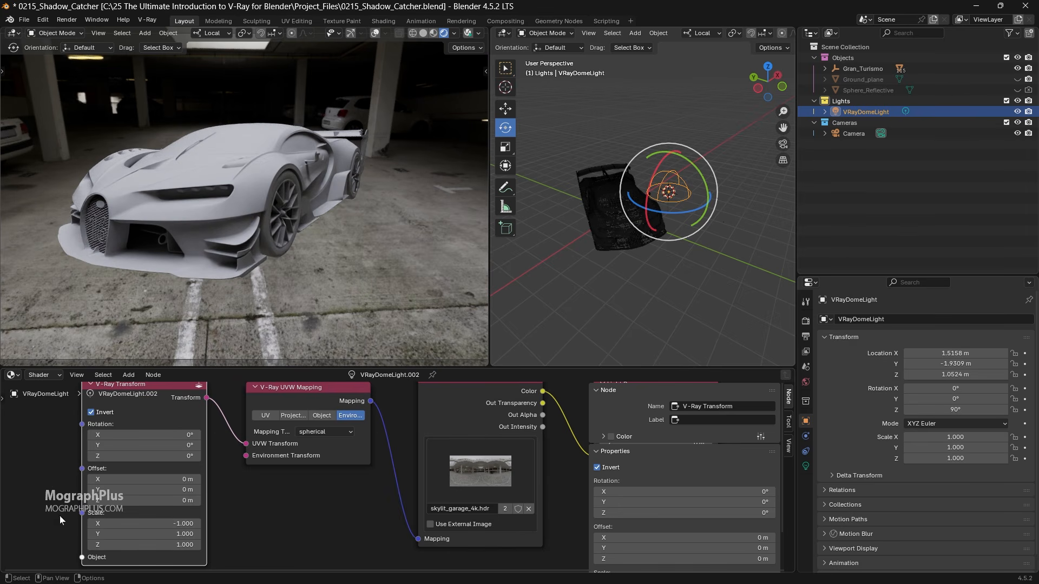
Step: Set the dome light's Z rotation to 79°, compare the background with skylit_garage_img.jpg and close the photo
scroll(87, 475, "down", 1)
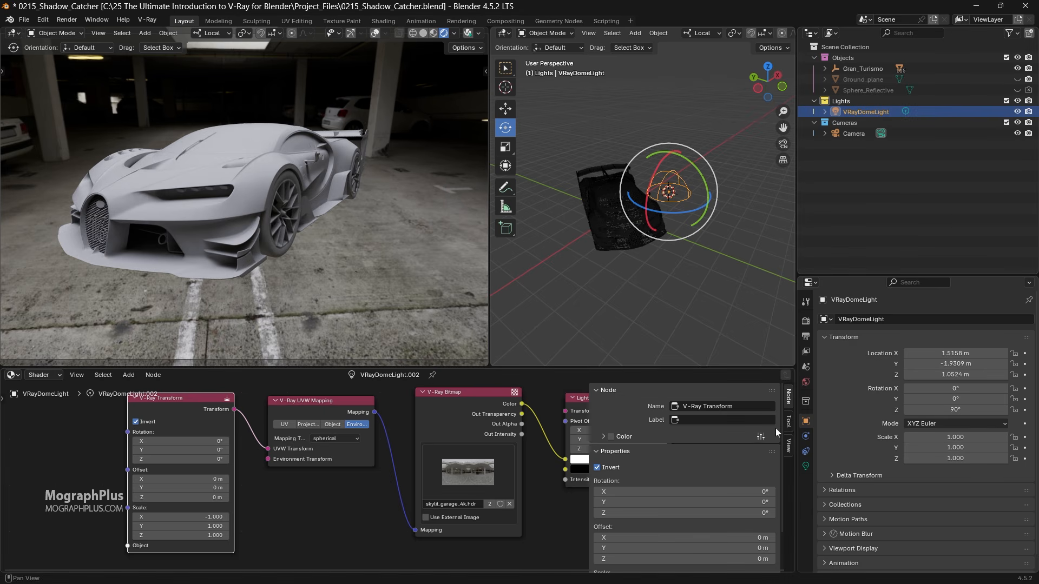
left_click_drag(955, 409, 1007, 410)
left_click(956, 409)
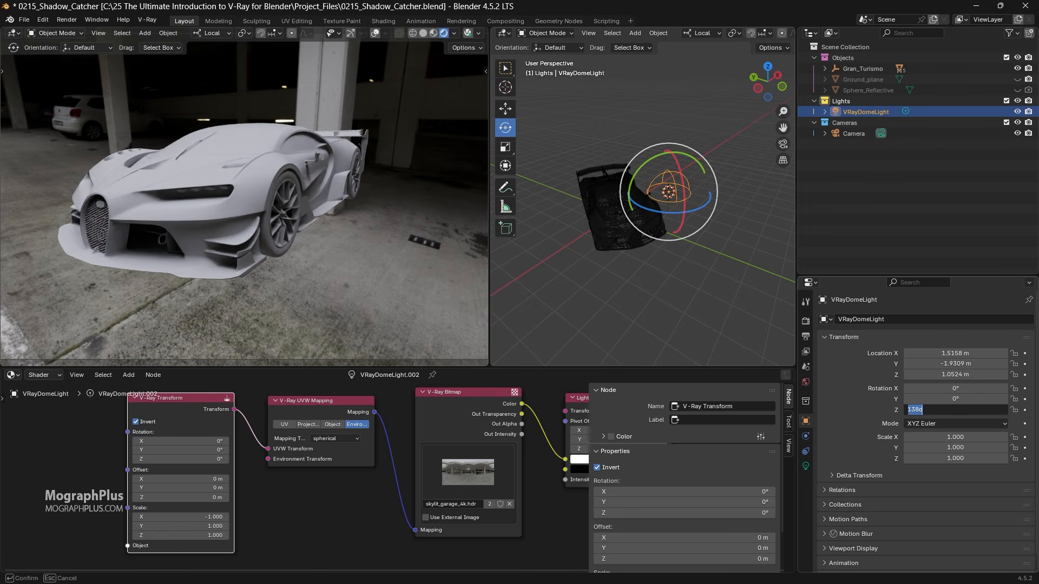
type("79")
key("Return")
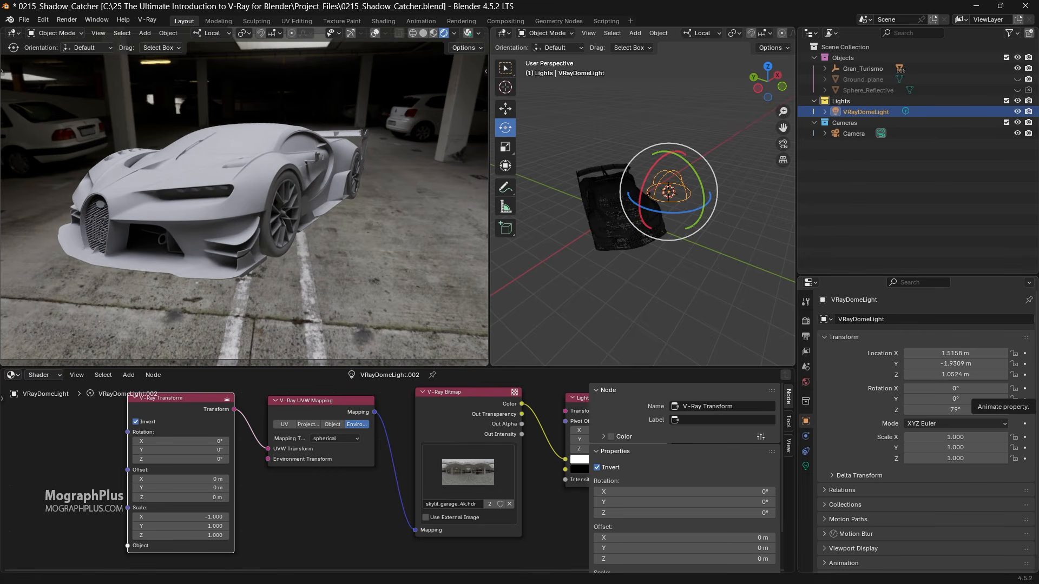
key("alt+Tab")
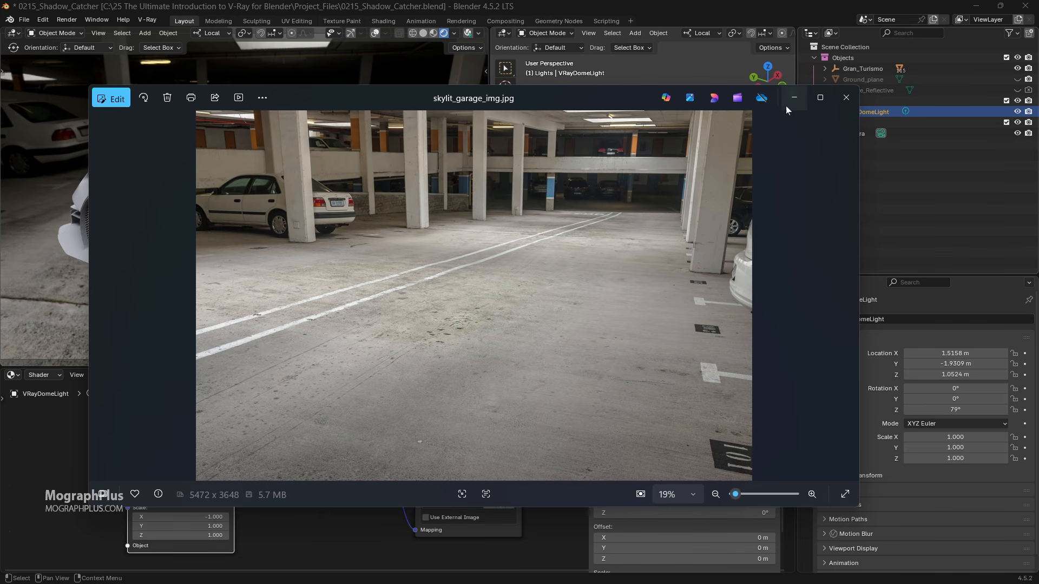
left_click(846, 98)
Step: Make the dome light invisible to the camera in its light options
scroll(320, 463, "down", 2)
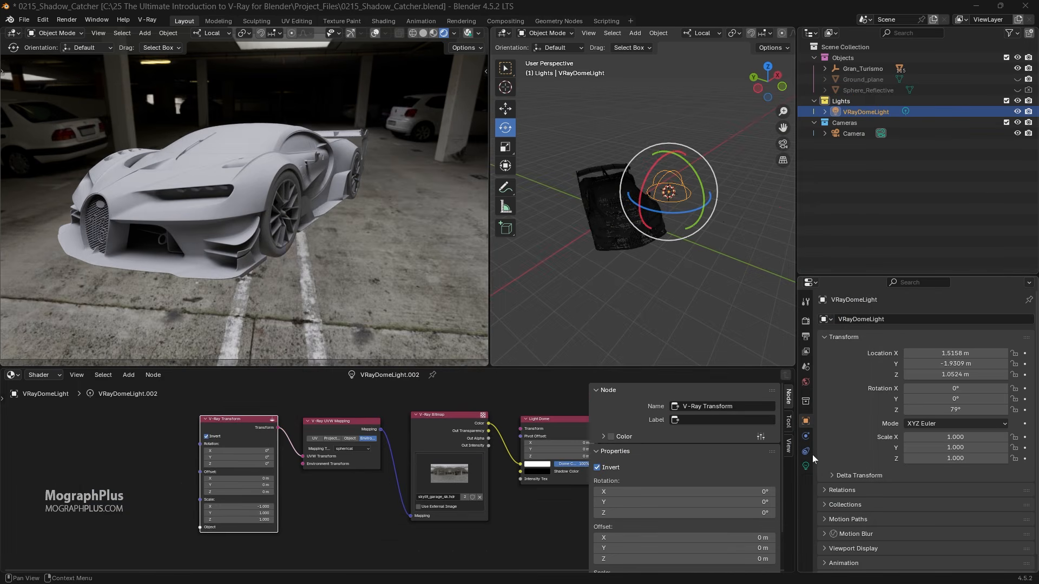
left_click(805, 467)
scroll(818, 492, "down", 3)
left_click(839, 424)
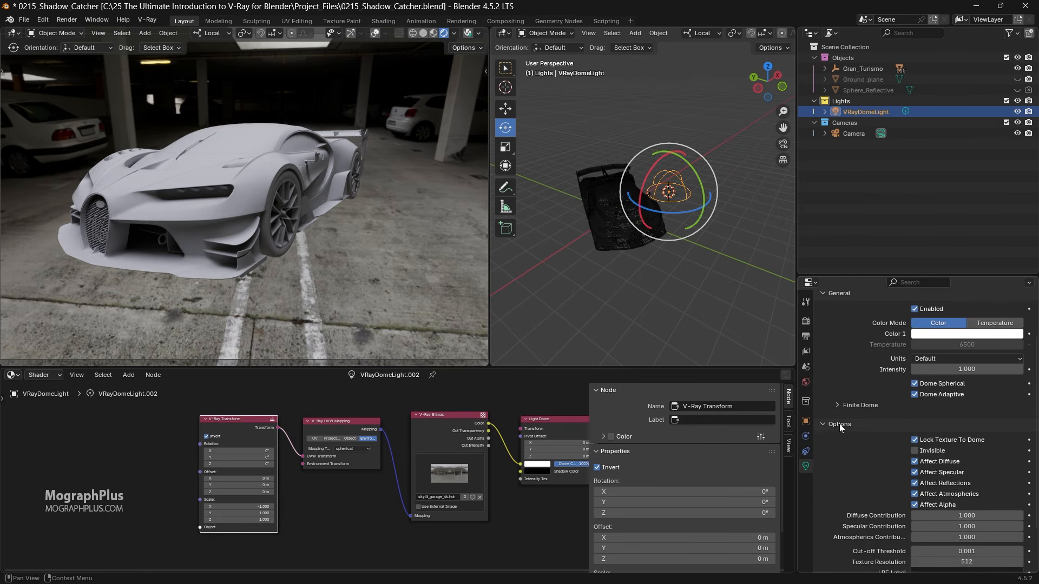
scroll(840, 424, "down", 2)
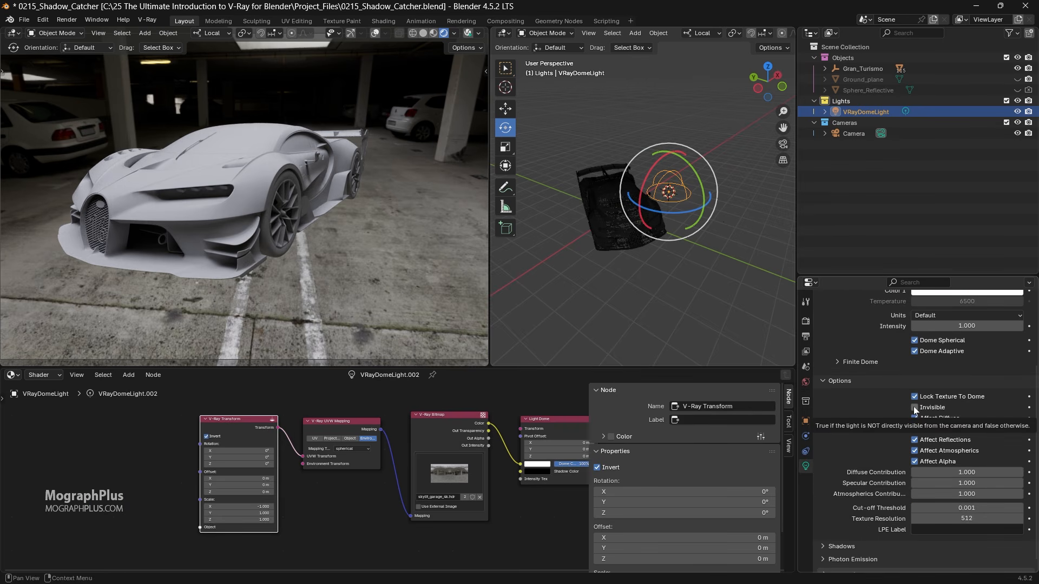
left_click(915, 409)
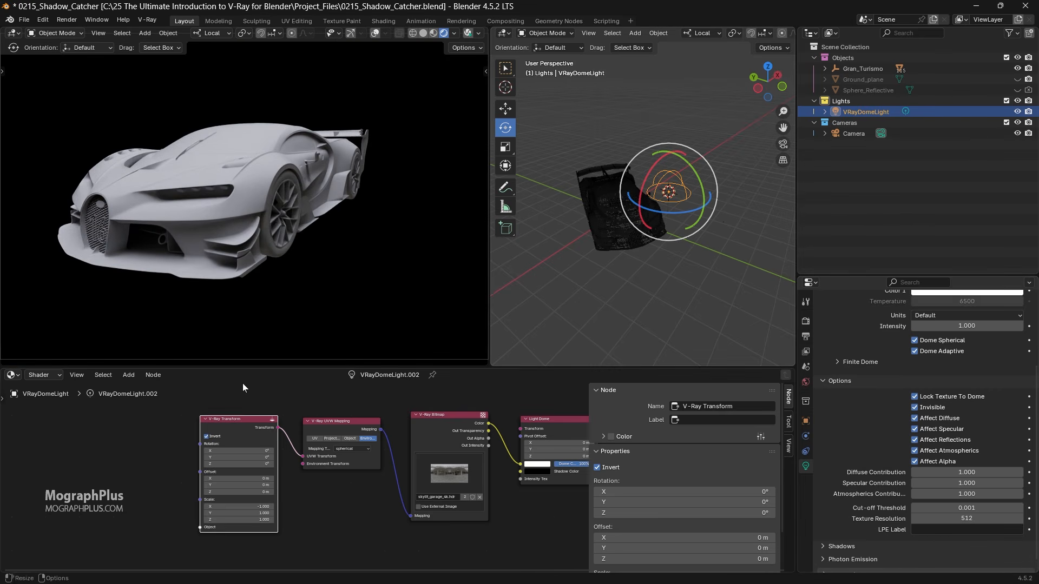
Step: Switch the node editor to the World node tree and enable the Background override on the V-Ray Environment node
left_click(47, 375)
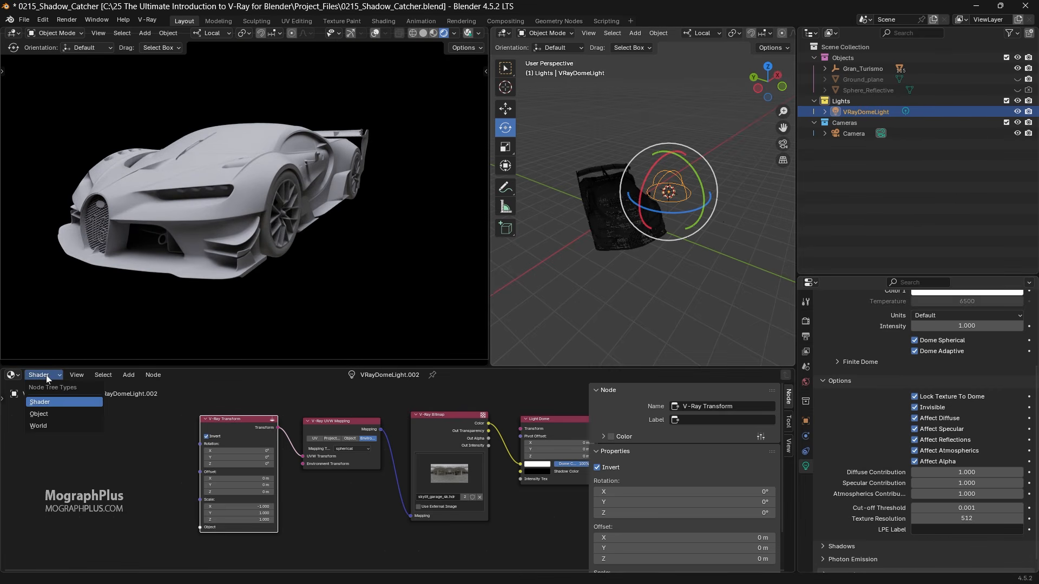
left_click(55, 422)
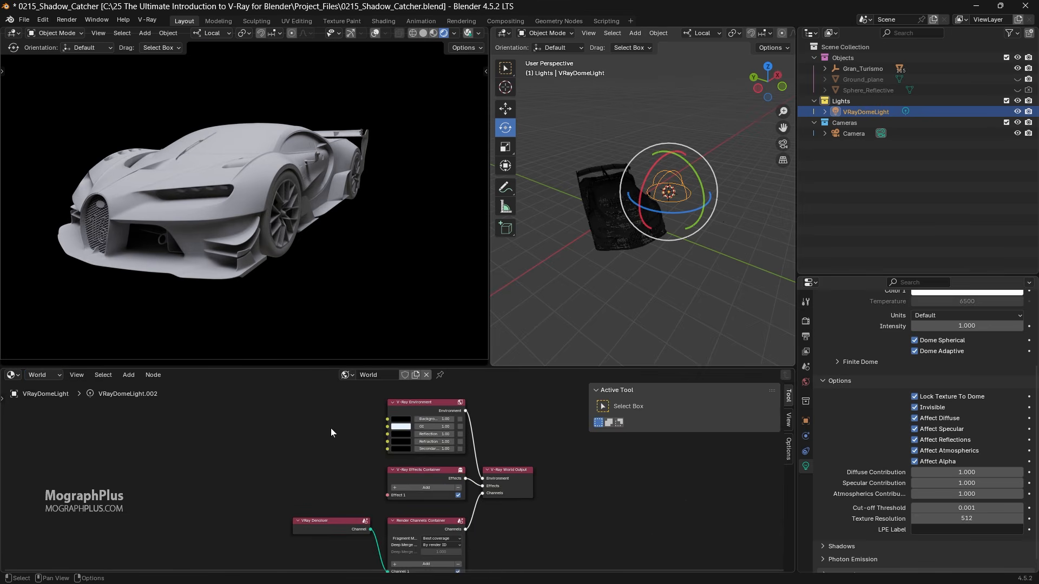
scroll(341, 427, "up", 4)
left_click(450, 405)
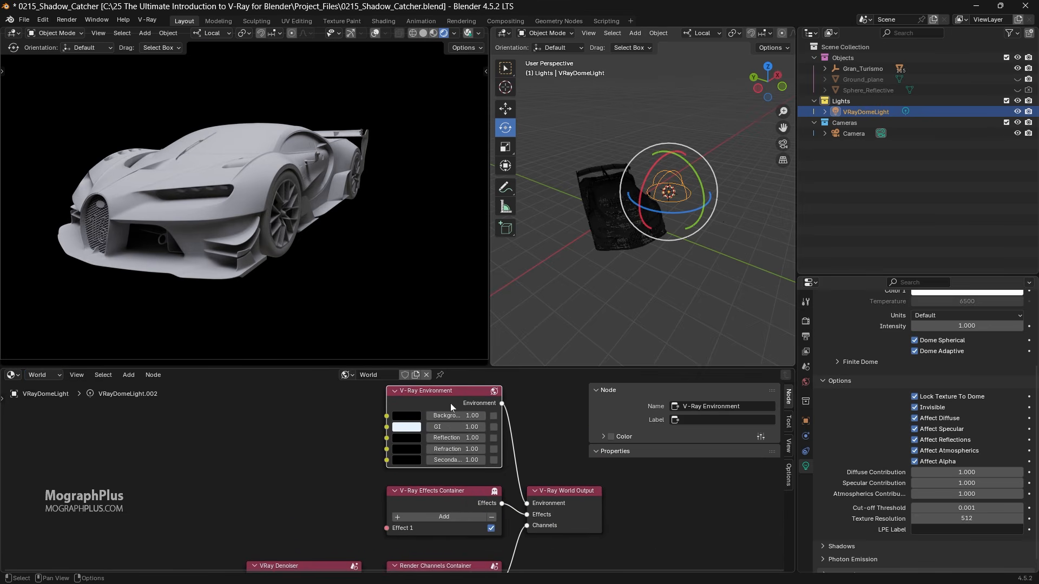
left_click(493, 416)
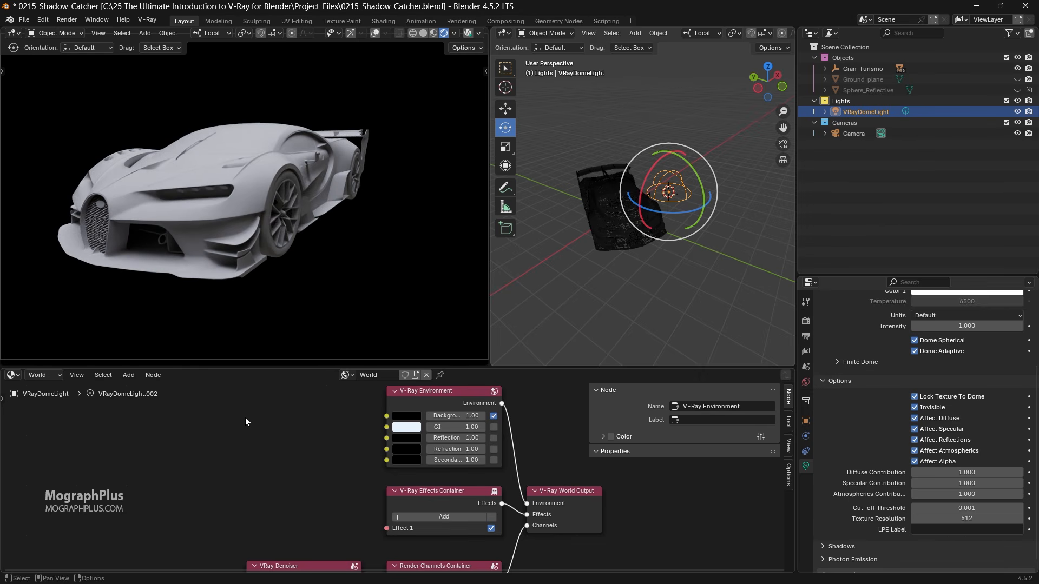
Step: Add a V-Ray Bitmap node beside the V-Ray Environment node in the World node tree
key("shift+a")
mouse_move(251, 416)
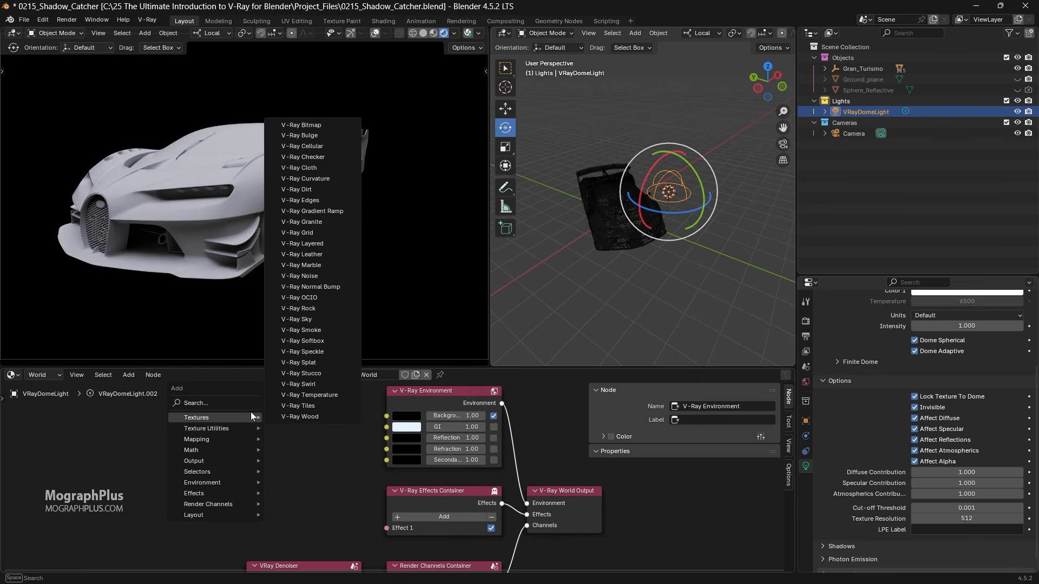
left_click(313, 127)
left_click(311, 466)
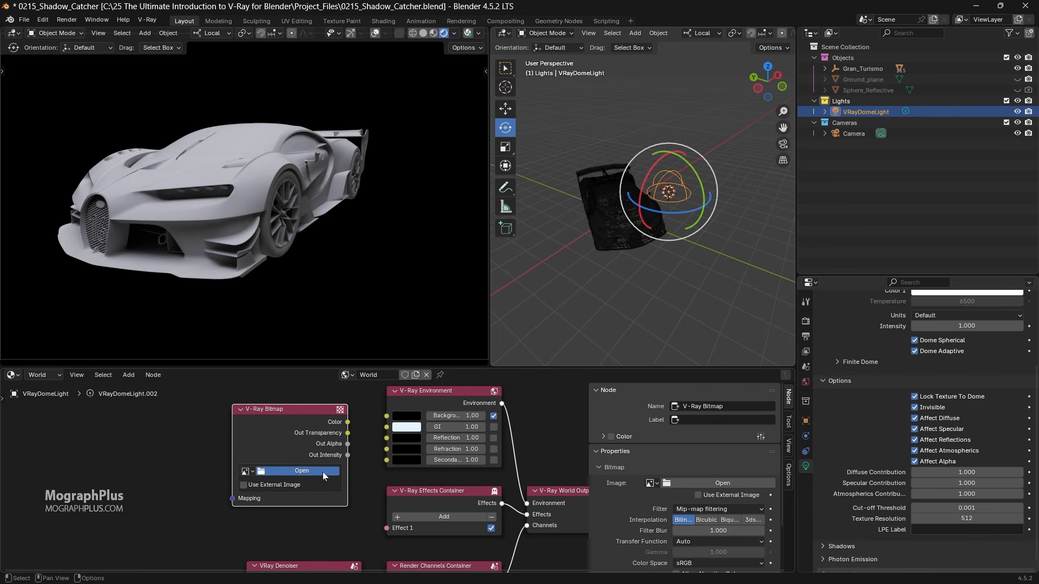
Step: Load skylit_garage_img.jpg from the Assets\HDRIs folder into the World tree's V-Ray Bitmap node
left_click(323, 472)
double_click(350, 177)
double_click(427, 178)
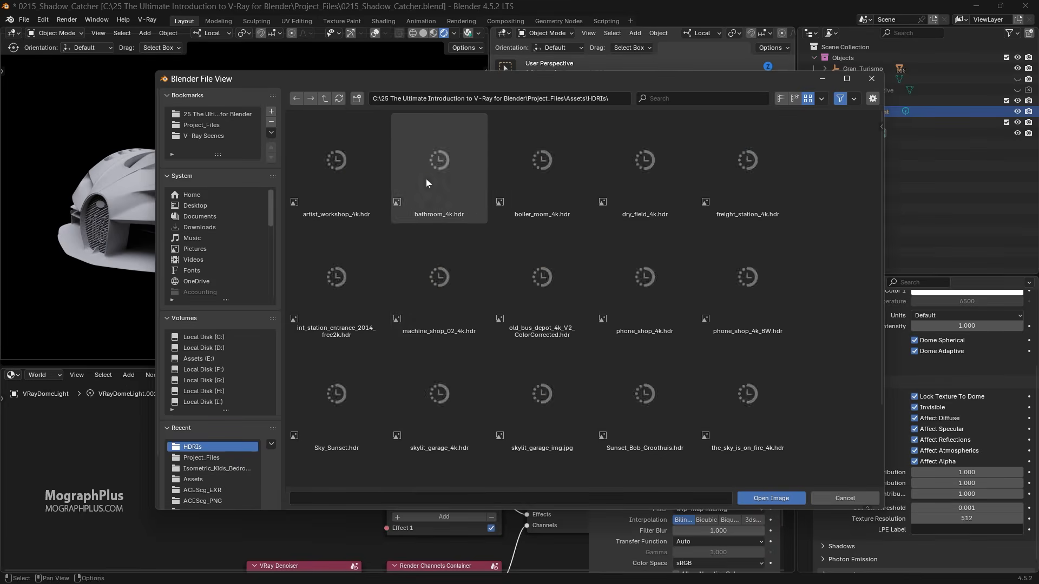
scroll(466, 326, "down", 3)
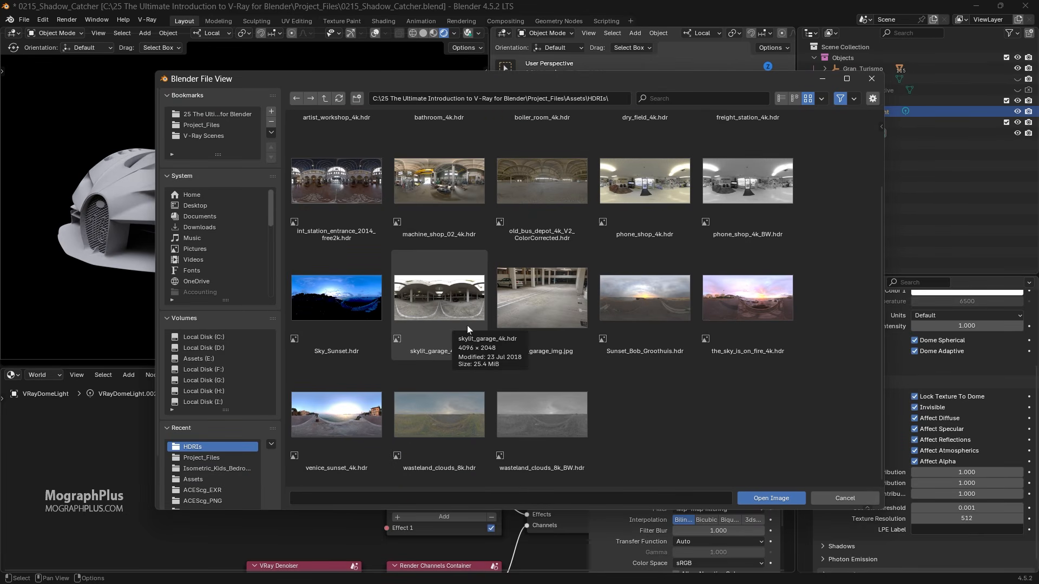
scroll(467, 326, "up", 3)
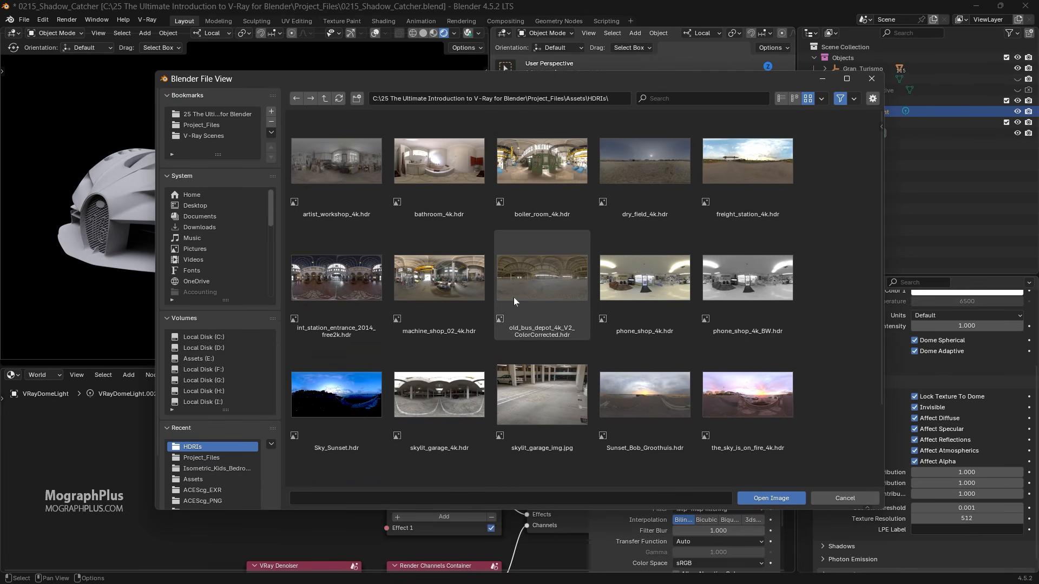
scroll(485, 297, "down", 3)
double_click(510, 300)
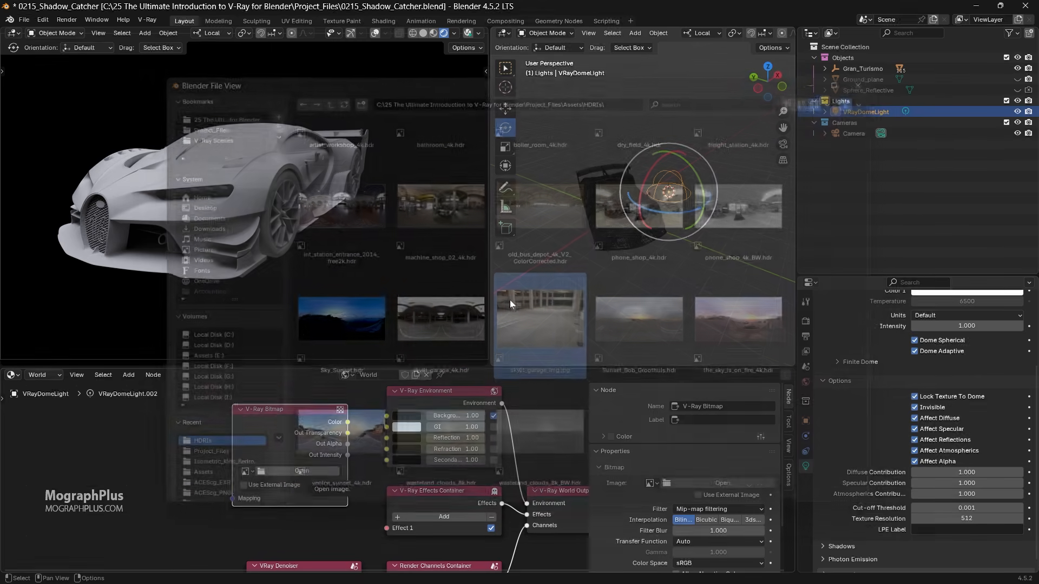
Step: Connect the V-Ray Bitmap's Color output to the V-Ray Environment's Background input and move the bitmap node closer to it
left_click_drag(306, 429, 376, 438)
scroll(284, 431, "down", 3)
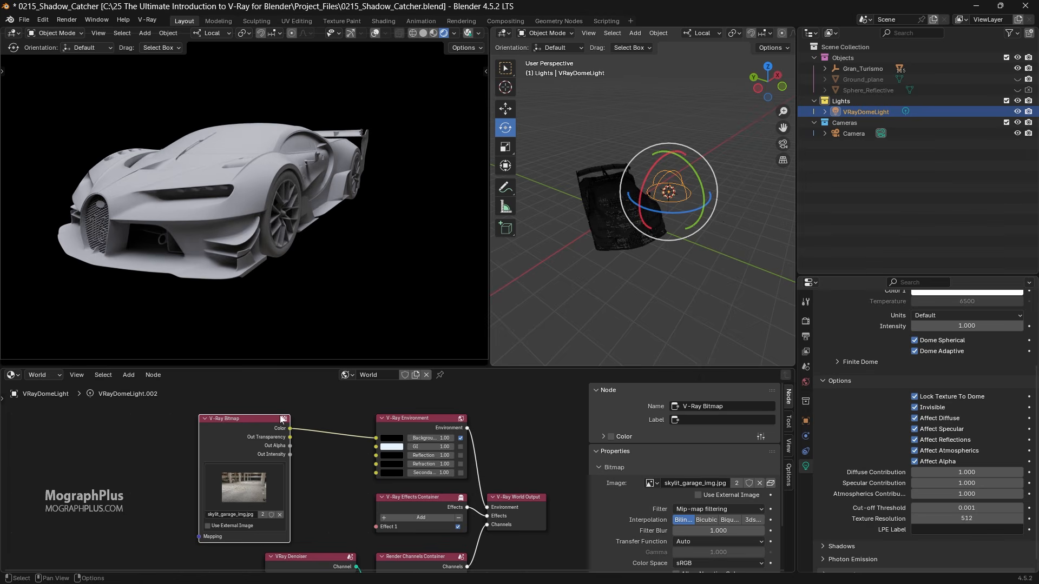
scroll(219, 434, "down", 1)
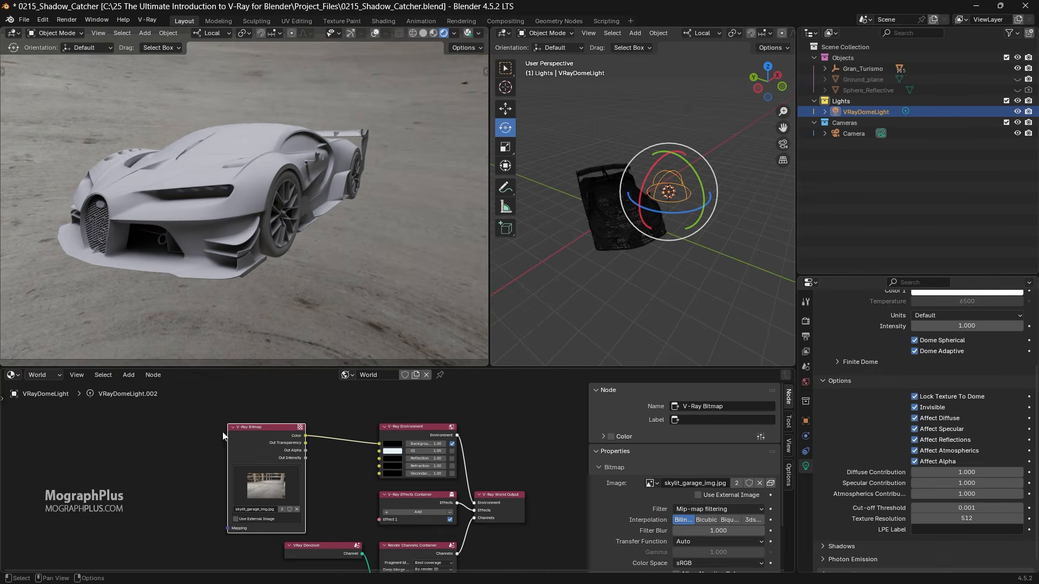
left_click_drag(237, 444, 267, 421)
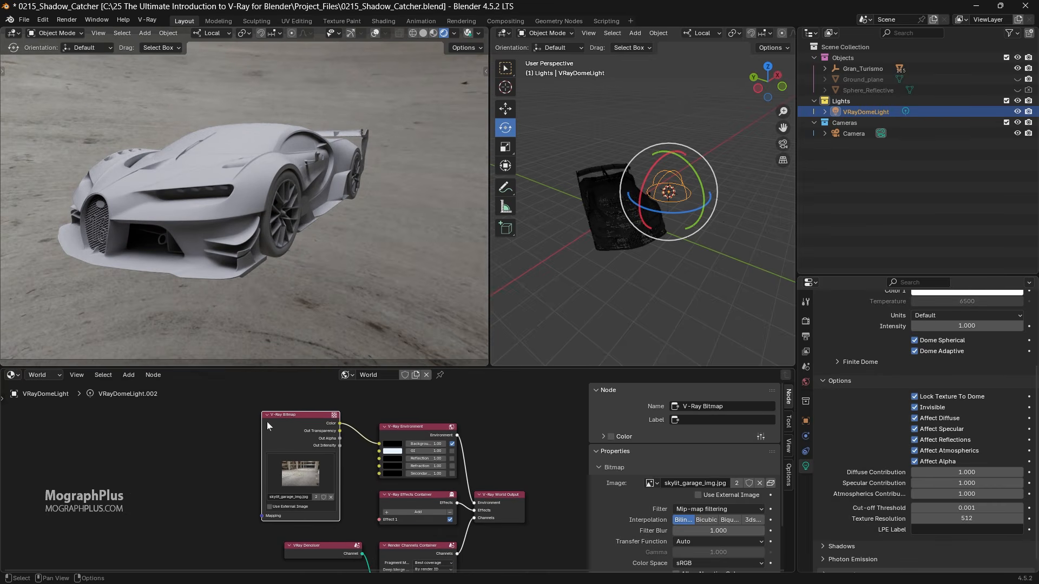
Step: Search for "uvw" and add a V-Ray UVW Mapping node beside the V-Ray Bitmap in the World node tree
left_click(187, 466)
key("shift+a")
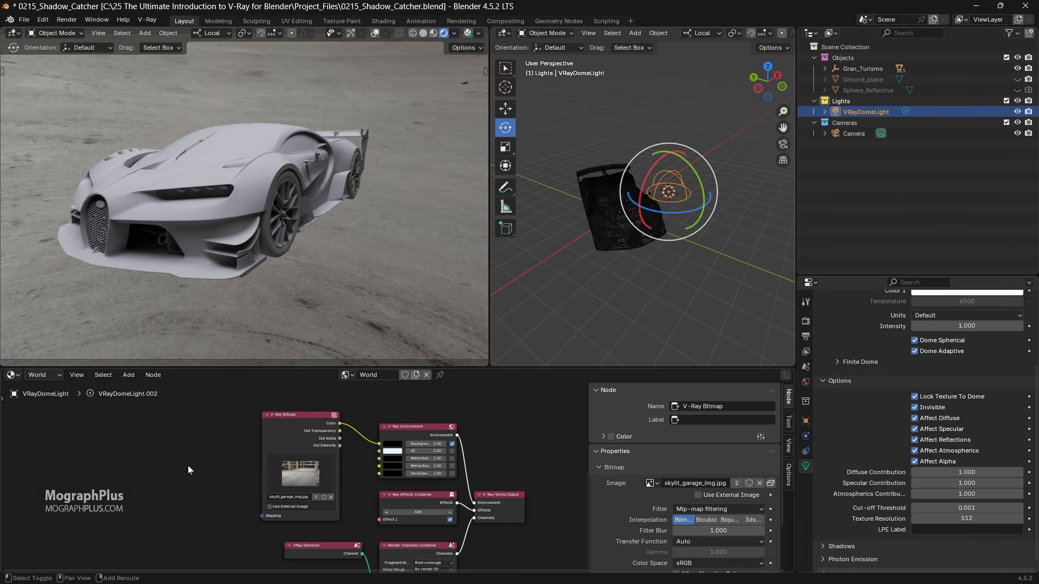
mouse_move(187, 465)
mouse_move(139, 488)
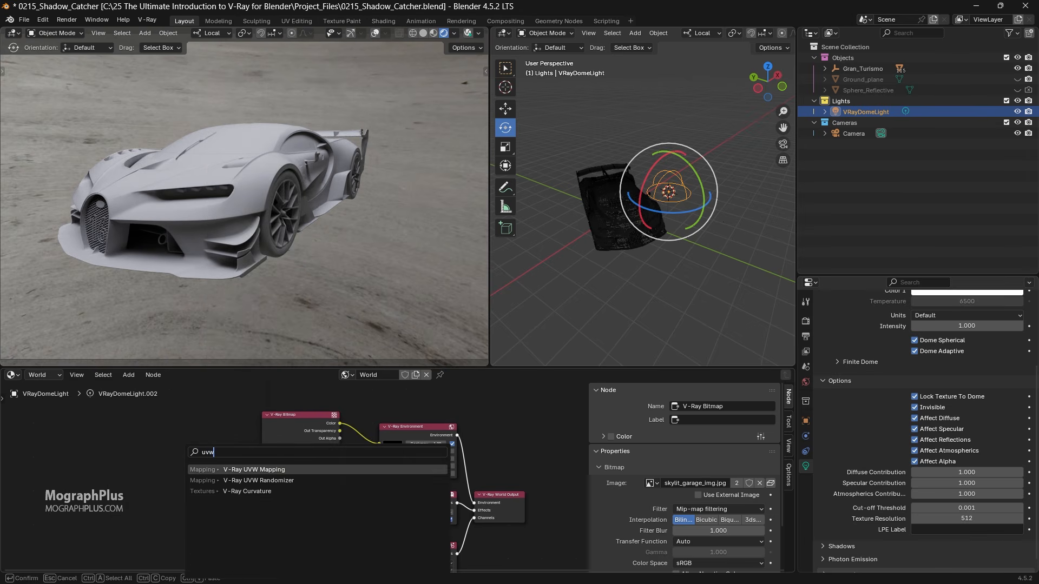
left_click(246, 458)
left_click(130, 411)
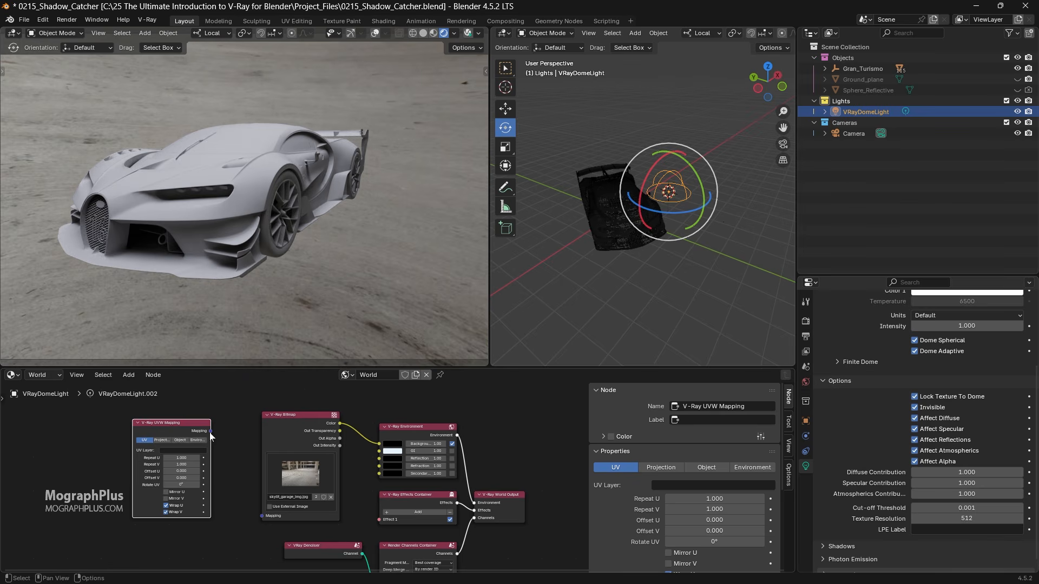
Step: Connect the V-Ray UVW Mapping node to the bitmap's Mapping input and set it to Environment with the screen mapping type
left_click_drag(210, 433, 262, 516)
scroll(118, 438, "up", 2)
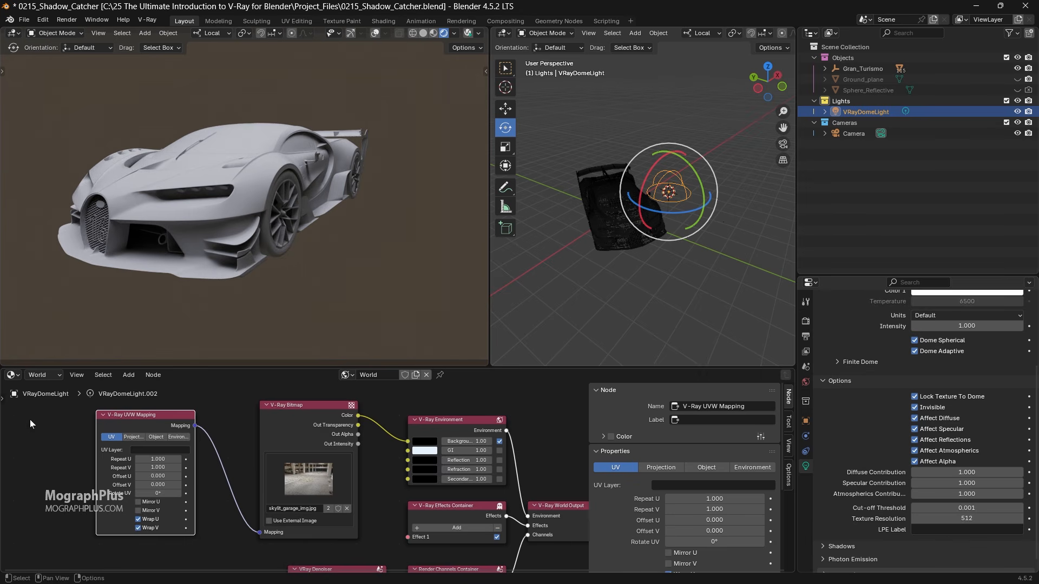
scroll(28, 421, "up", 2)
middle_click_drag(33, 422, 179, 428)
left_click(274, 427)
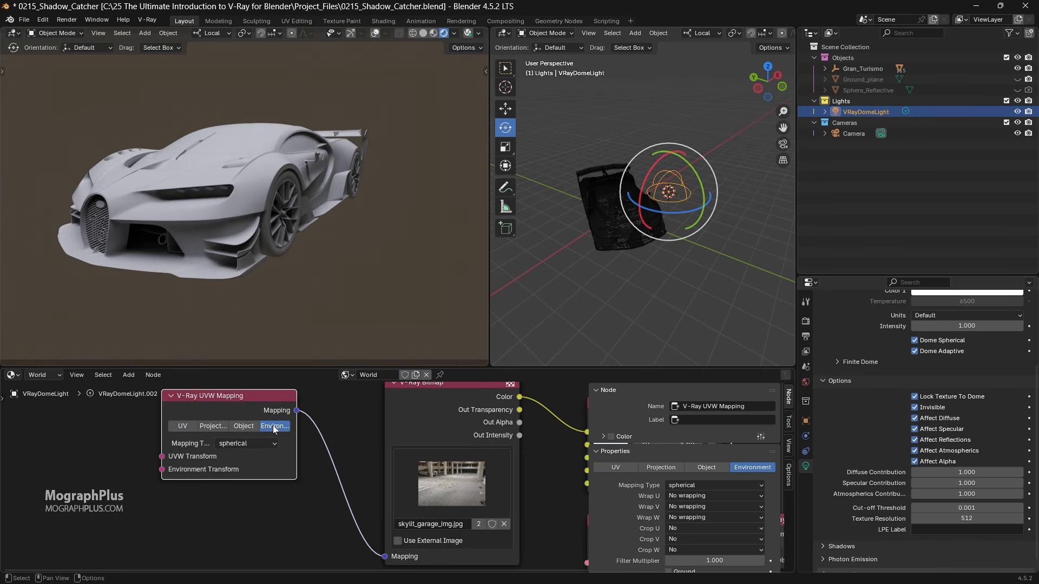
left_click(248, 444)
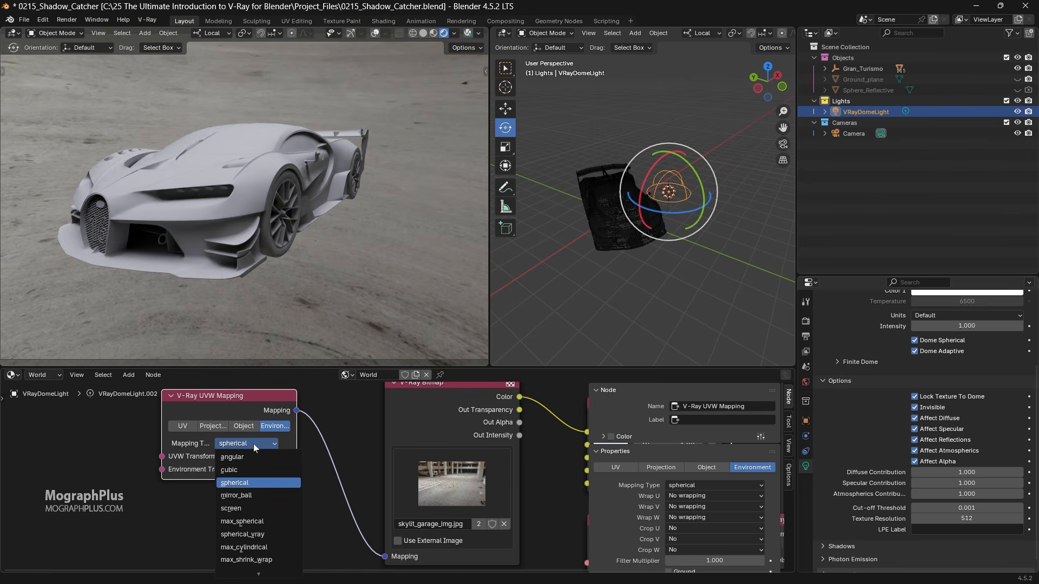
left_click(258, 508)
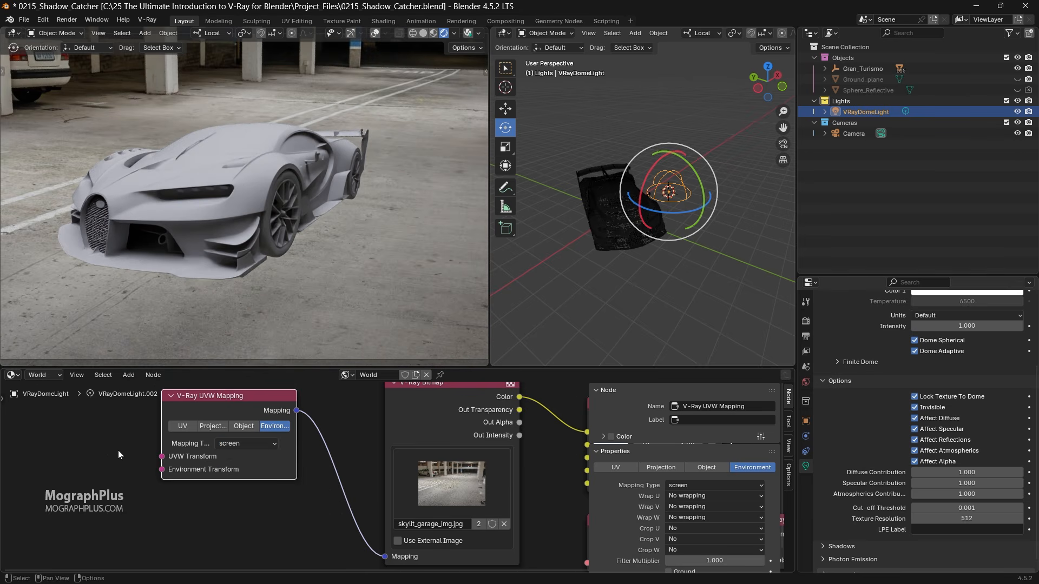
Step: Review the V-Ray Bitmap node's settings and the scene's output resolution
scroll(118, 450, "down", 2)
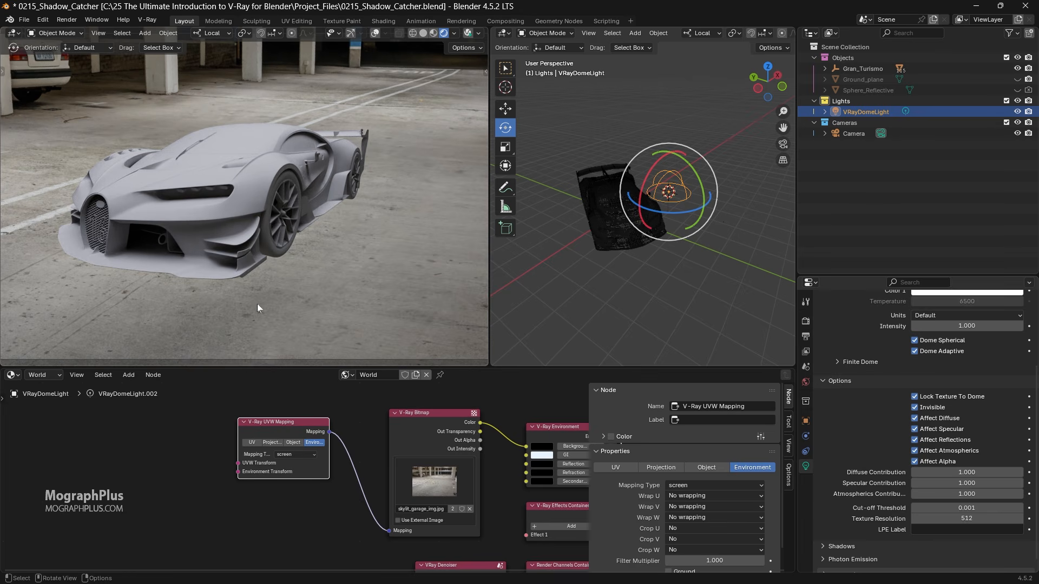
scroll(350, 432, "down", 1)
middle_click_drag(351, 432, 291, 427)
left_click(359, 424)
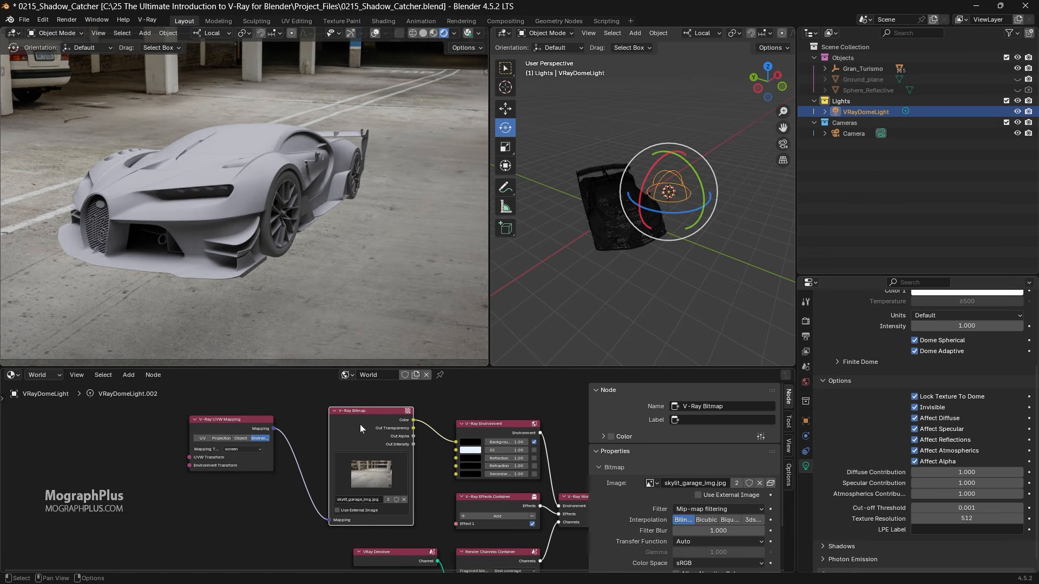
scroll(586, 476, "down", 3)
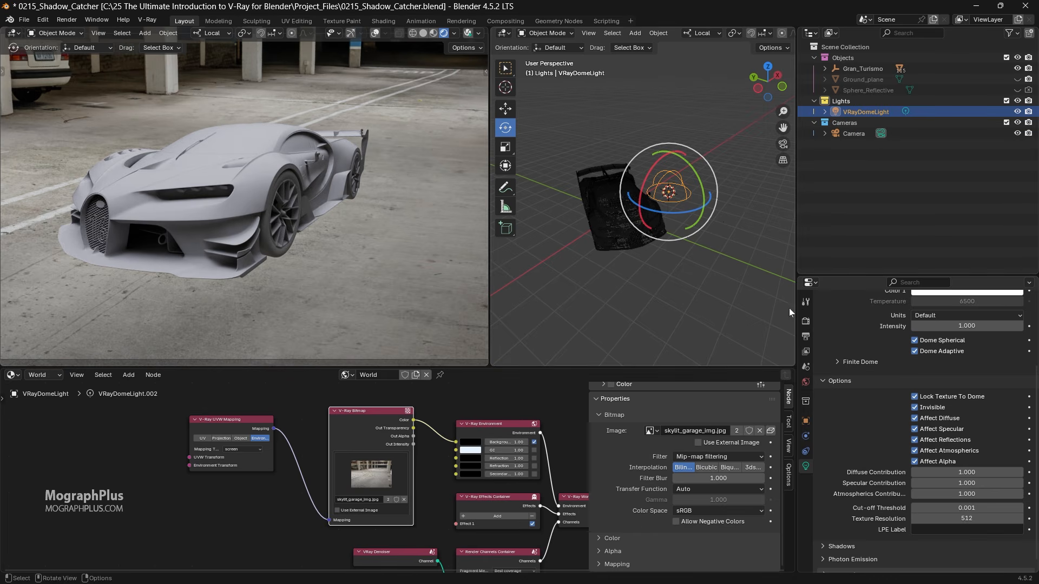
left_click(805, 337)
scroll(878, 349, "up", 5)
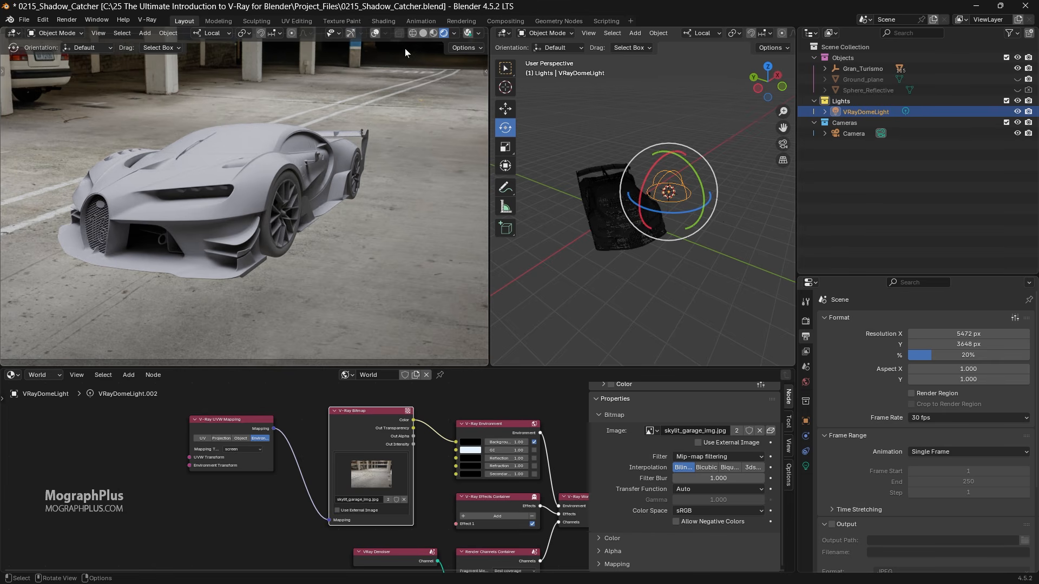
Step: Show the gizmos in the rendered viewport and toggle the camera view off and on to compare how the background fits
left_click(350, 32)
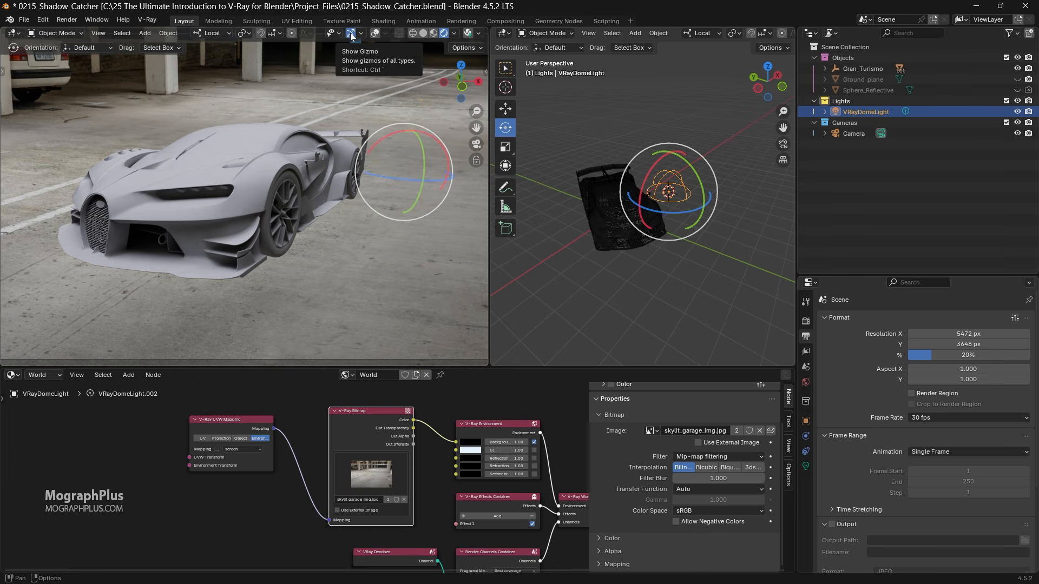
left_click(475, 146)
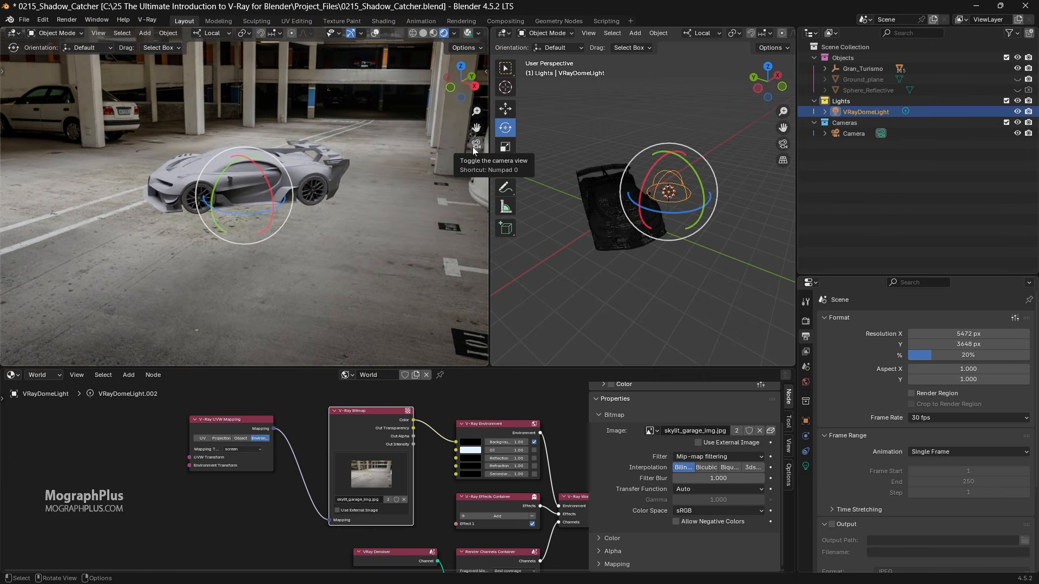
left_click(473, 147)
left_click(473, 148)
left_click(473, 147)
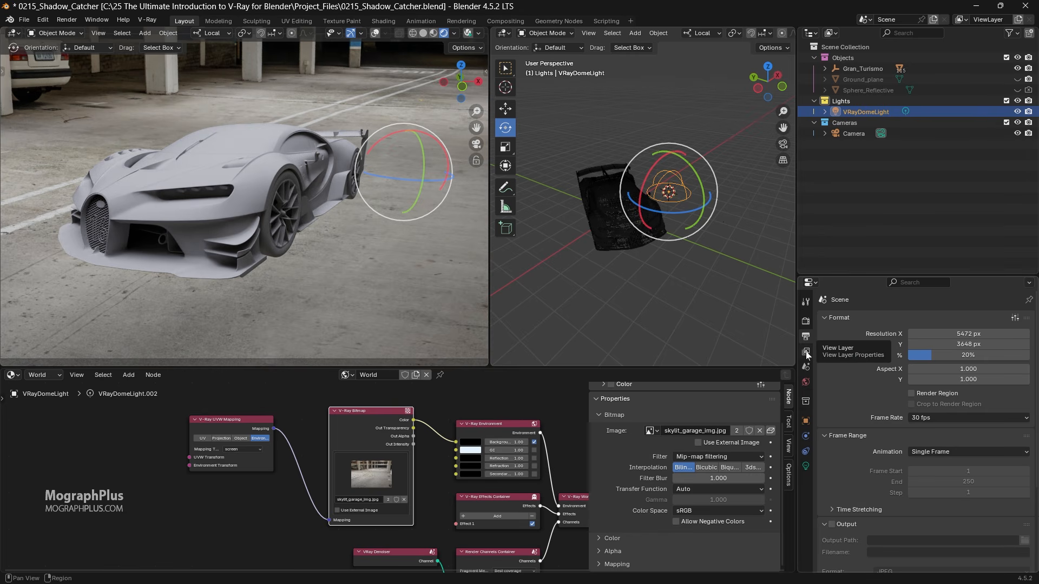
Step: Switch the camera viewport to wireframe, start an interactive render in the V-Ray Frame Buffer, and collapse its layers area
left_click(413, 33)
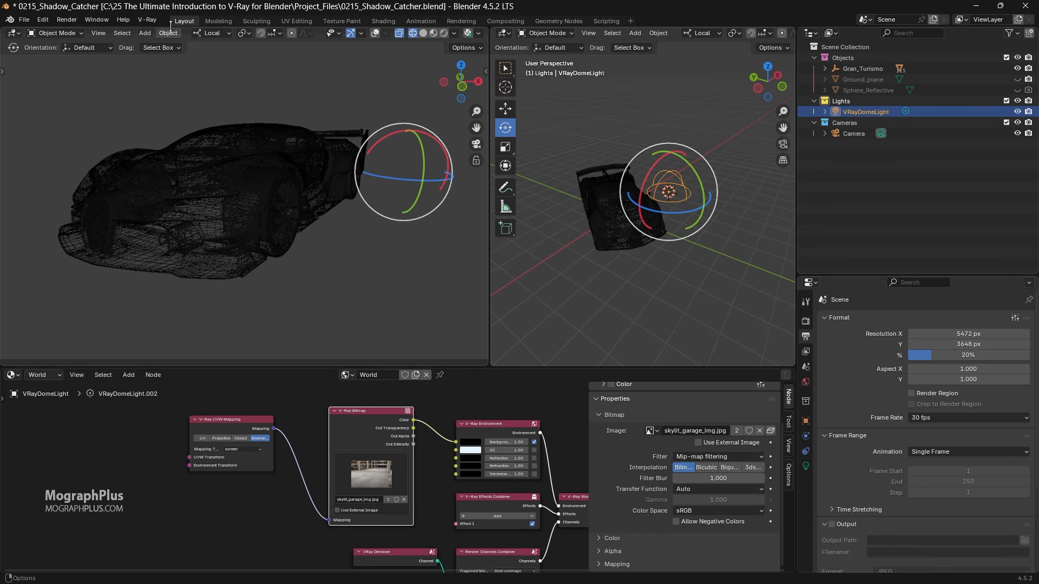
left_click(149, 19)
left_click(167, 41)
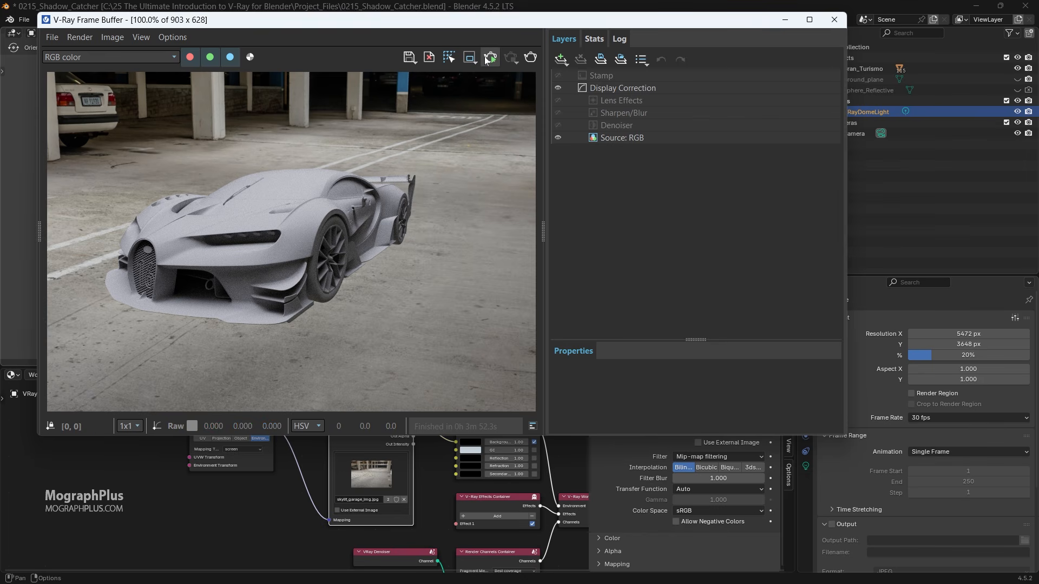
left_click(486, 56)
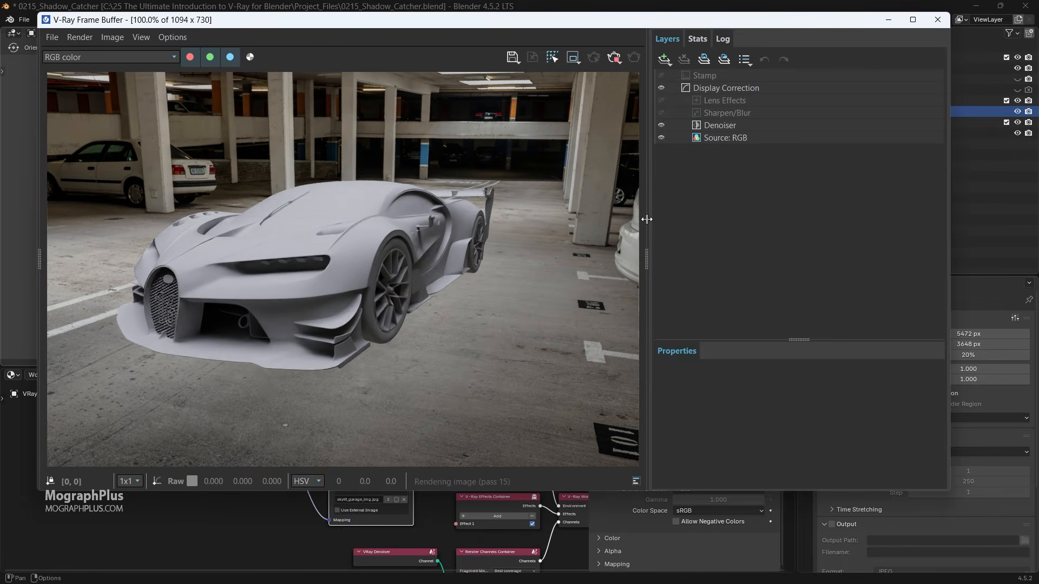
double_click(646, 220)
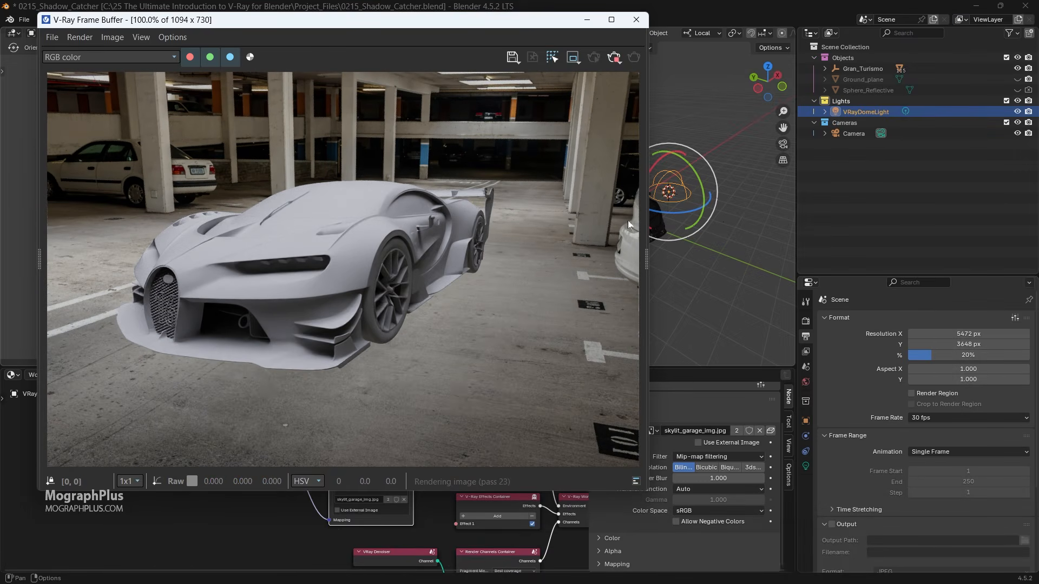
left_click_drag(455, 24, 616, 355)
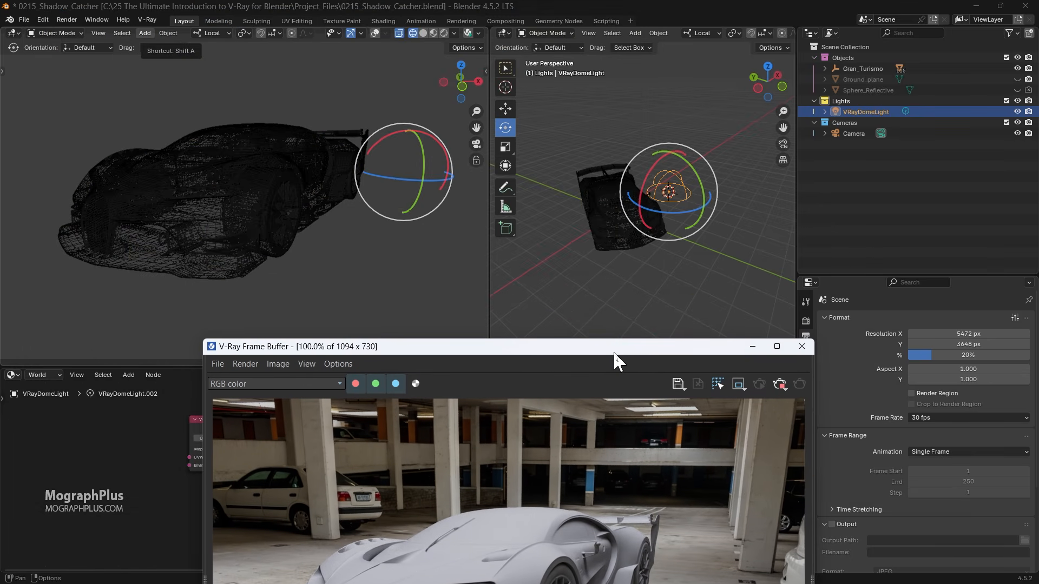
Step: Lock the camera to the view and orbit slightly around the car to test the screen-mapped background in the render
left_click(476, 161)
mouse_move(333, 131)
middle_mouse_down()
mouse_move(294, 113)
mouse_move(322, 133)
middle_mouse_up()
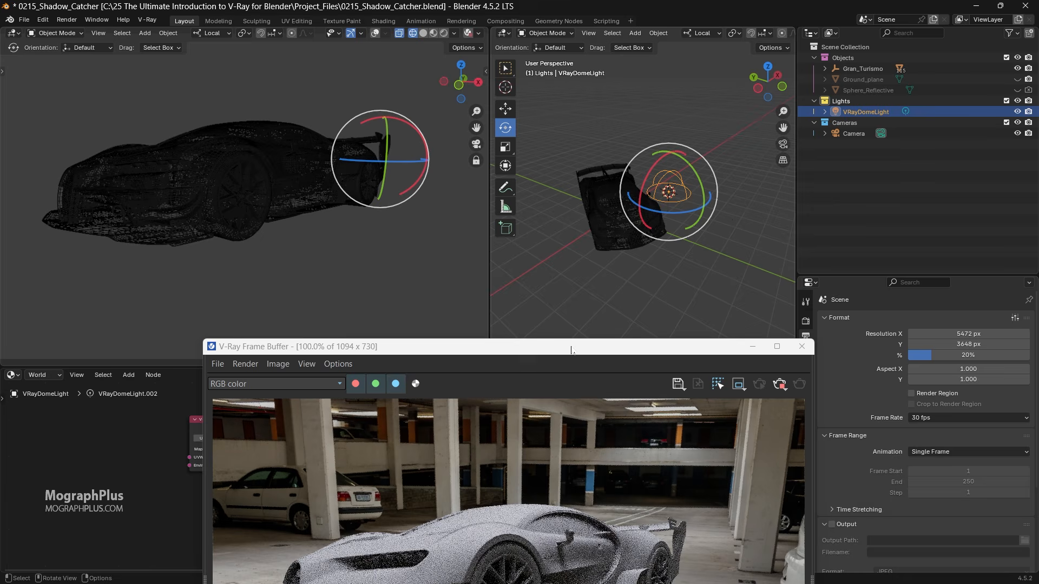
left_click_drag(571, 351, 658, 163)
middle_click_drag(226, 211, 204, 230)
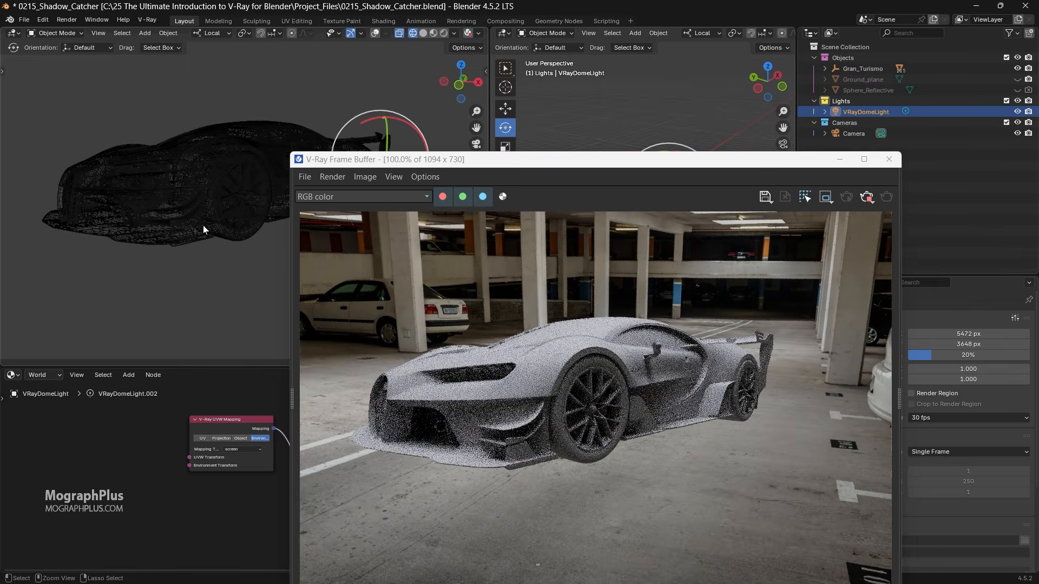
Step: Unhide Ground_plane in the viewport and shrink the V-Ray Frame Buffer window to fit over the camera viewport
left_click_drag(600, 159, 312, 47)
left_click(1017, 79)
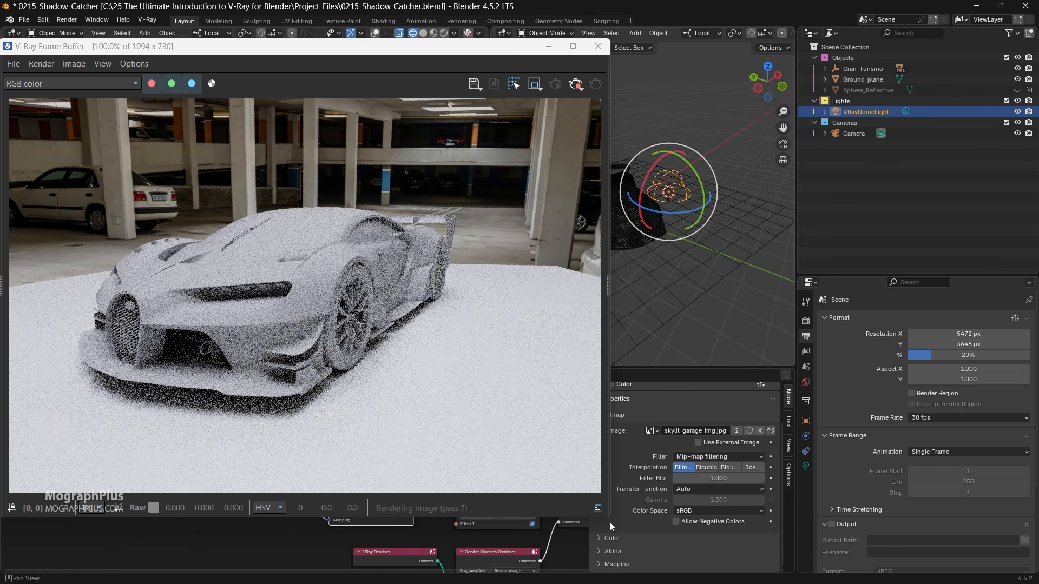
left_click_drag(610, 522, 478, 374)
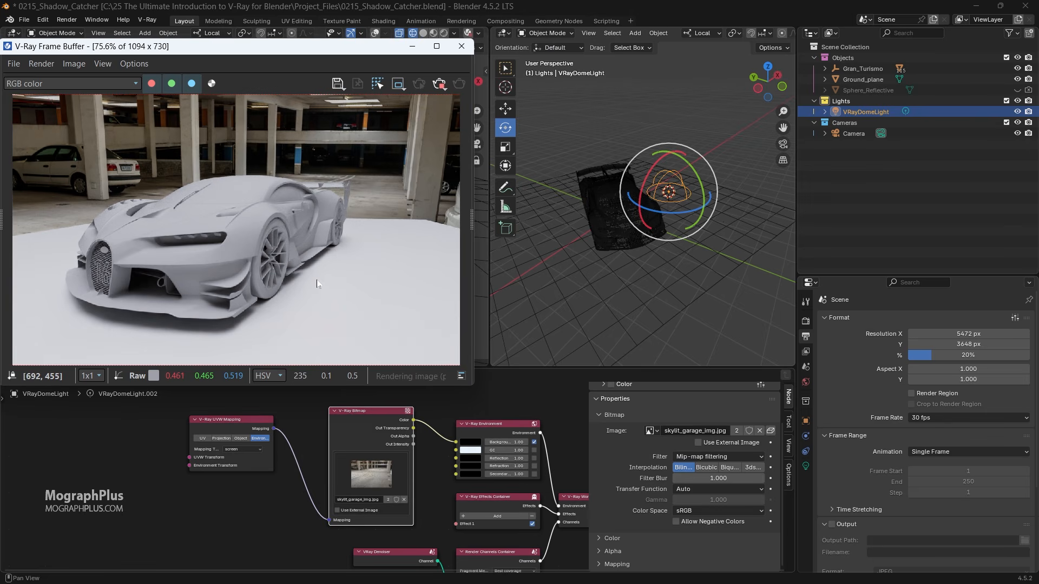
scroll(318, 284, "down", 1)
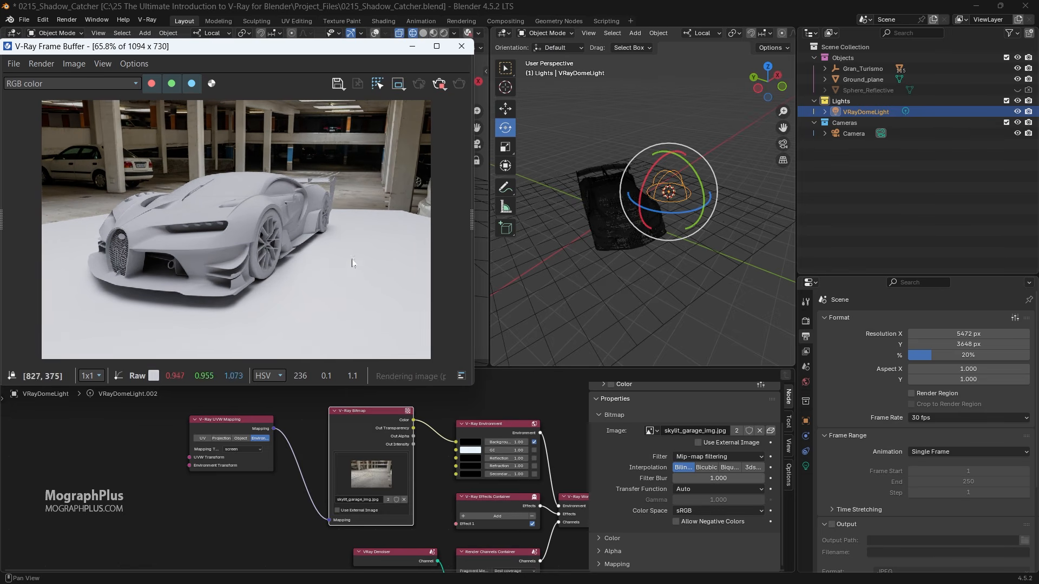
left_click_drag(416, 385, 417, 357)
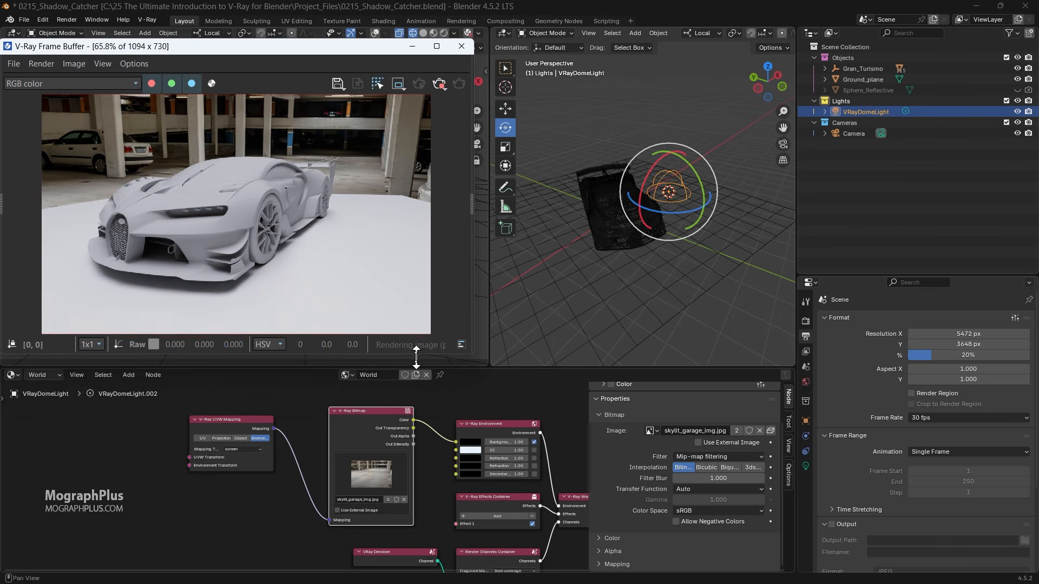
Step: Select Ground_plane and switch the node editor to its Object node tree
left_click(869, 80)
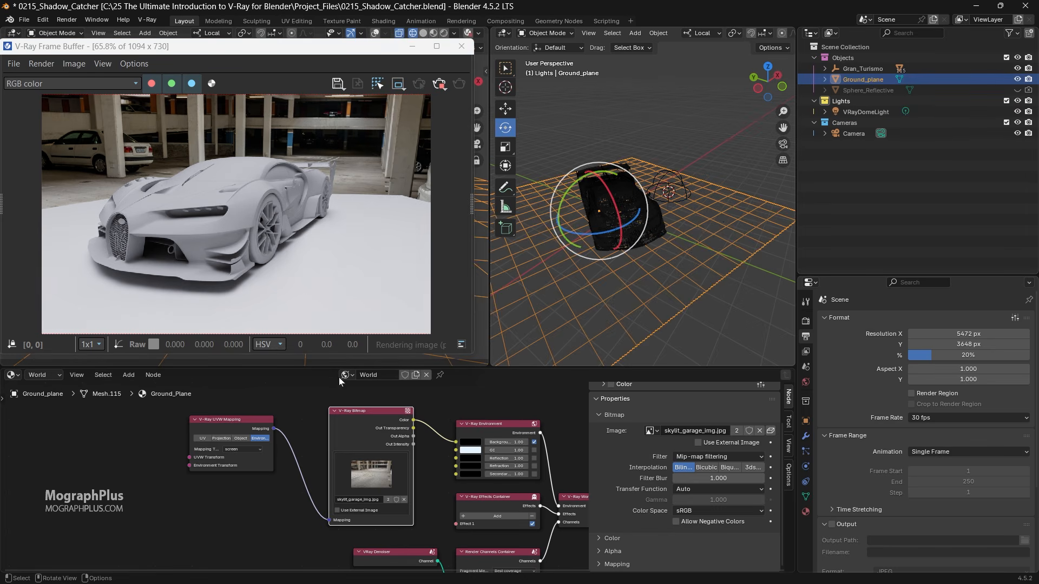
left_click(36, 374)
left_click(47, 410)
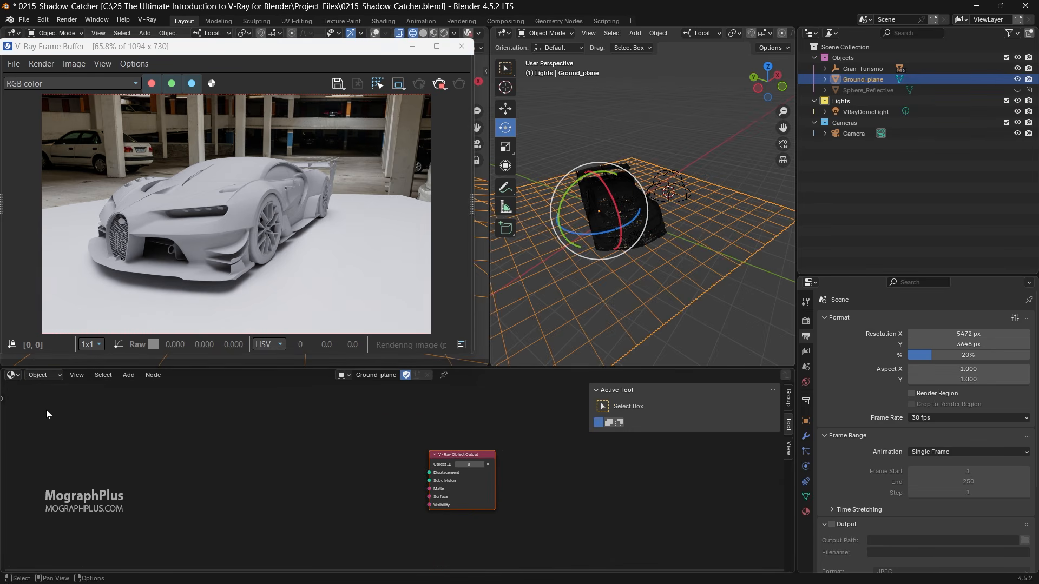
scroll(396, 462, "up", 3)
middle_click_drag(395, 462, 346, 442)
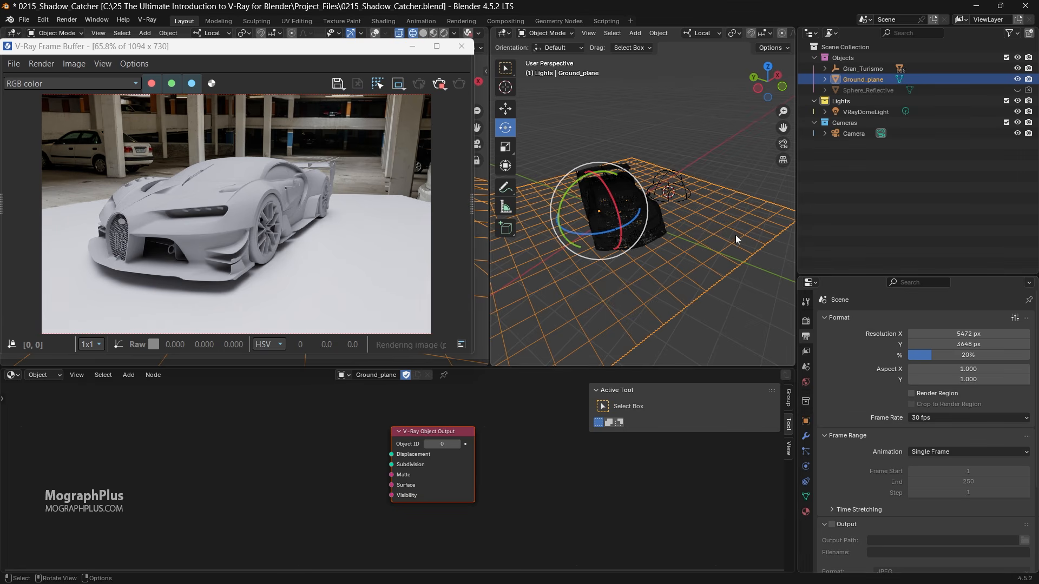
Step: Enable Matte Surface in the V-Ray Object Properties of Ground_plane
left_click(806, 424)
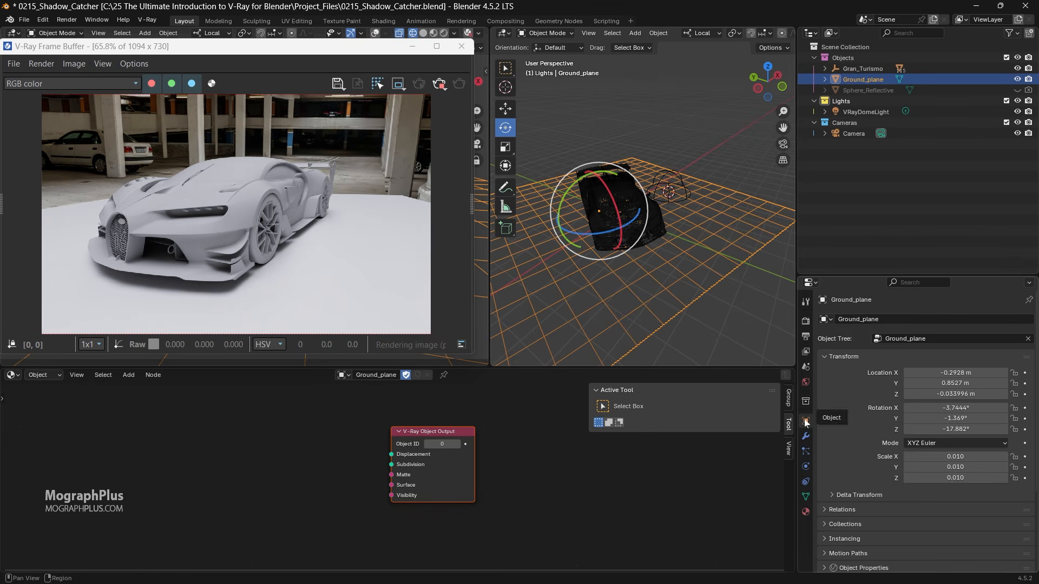
scroll(861, 398, "down", 4)
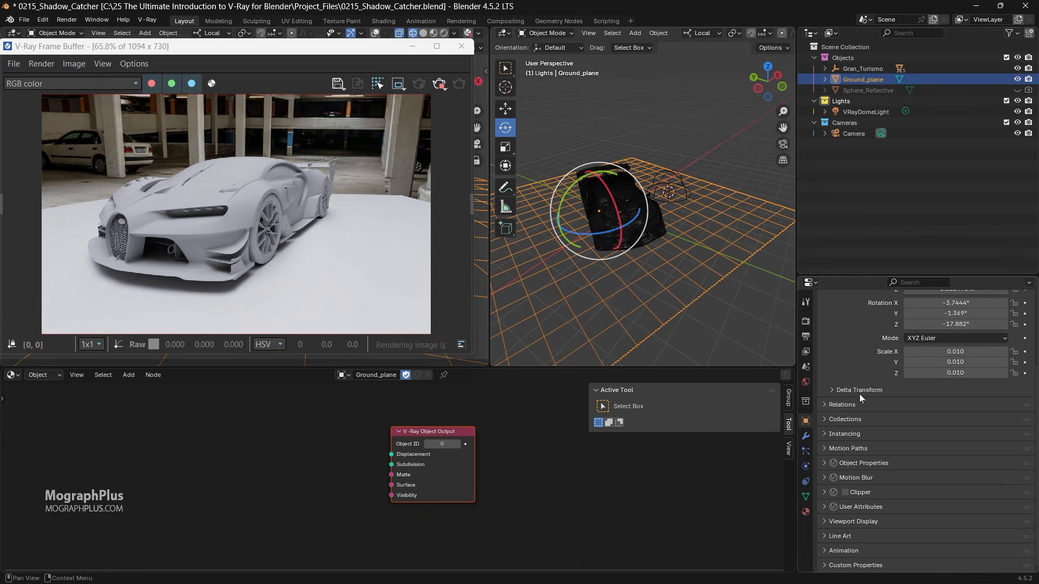
left_click(825, 464)
scroll(837, 384, "down", 3)
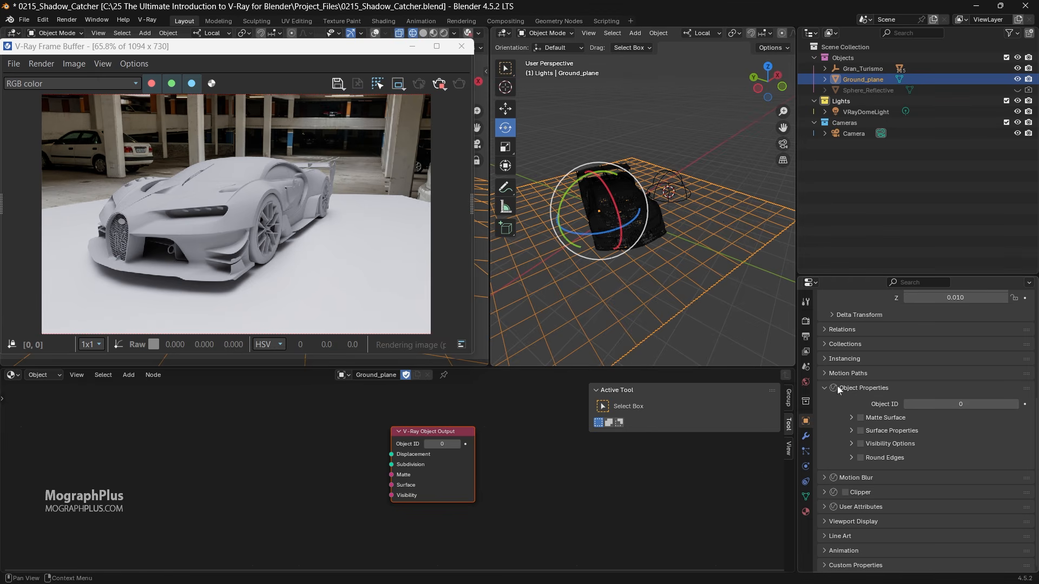
left_click(852, 418)
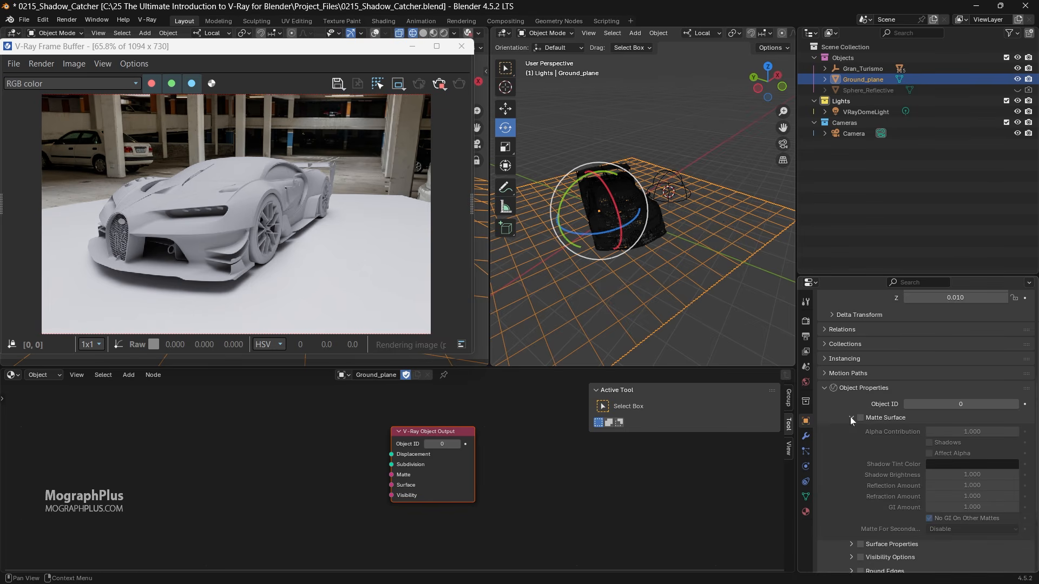
scroll(840, 377, "down", 2)
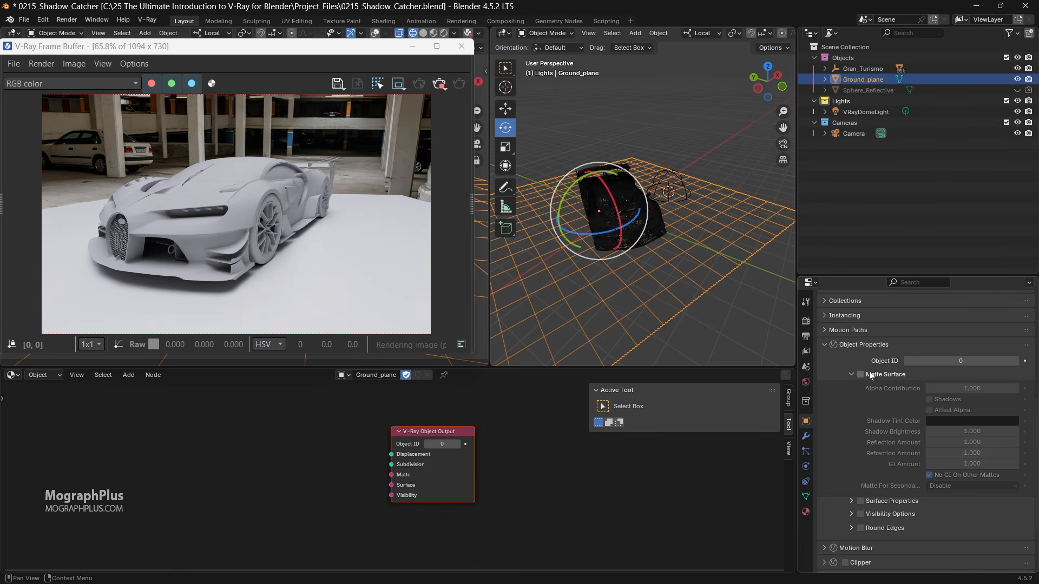
left_click(860, 376)
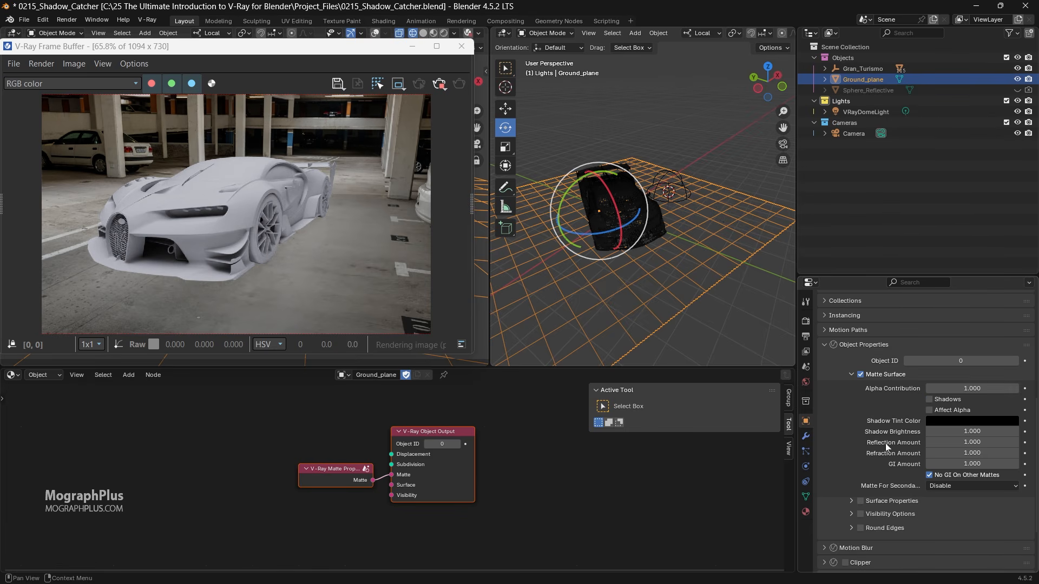
Step: Move the V-Ray Matte Properties node away from the V-Ray Object Output and browse the node types available to add
left_click_drag(267, 440, 355, 500)
left_click_drag(329, 466, 217, 454)
left_click(254, 417)
key("shift+a")
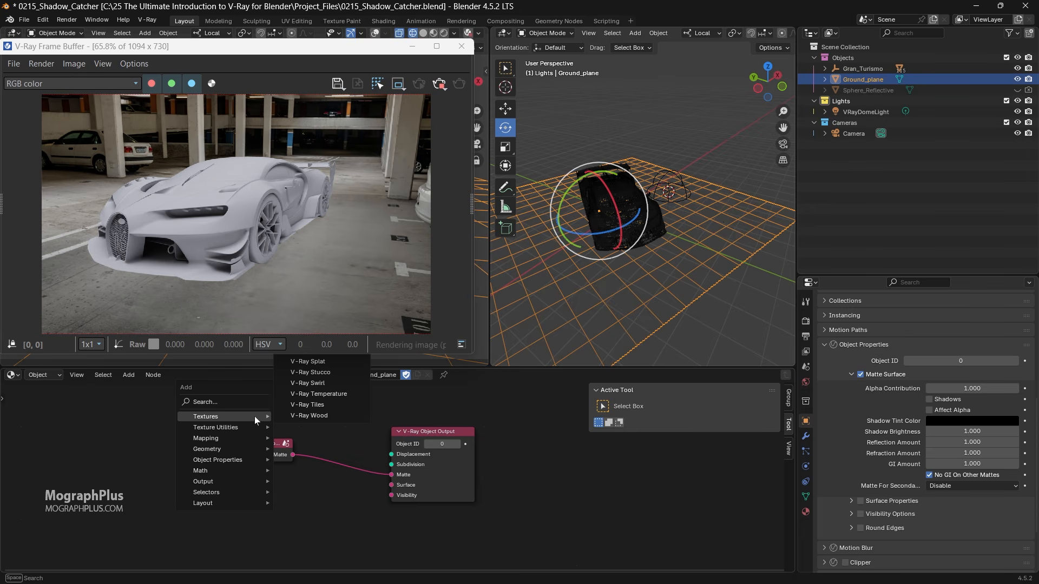
mouse_move(255, 457)
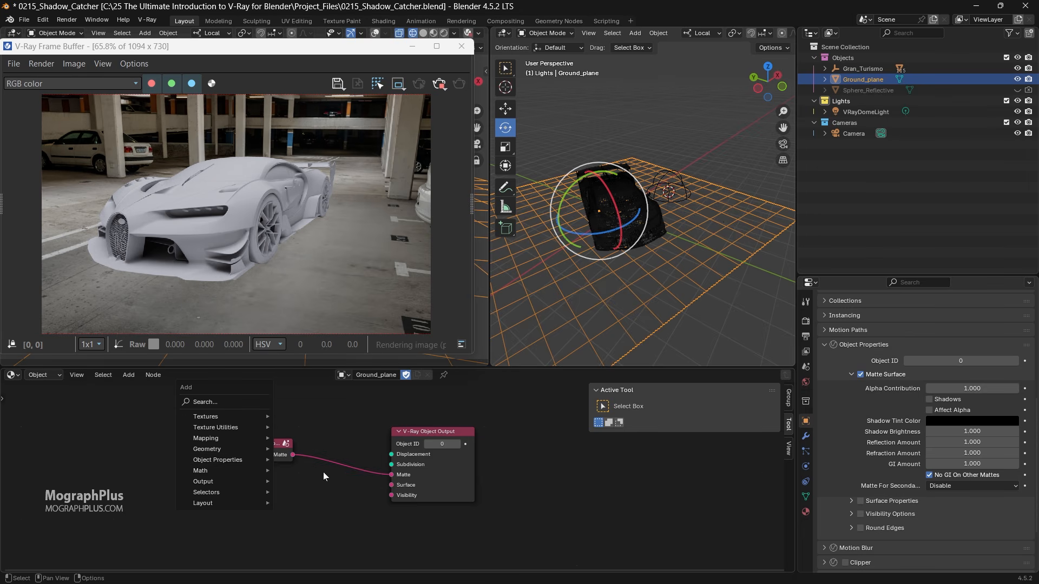
Step: Enable Shadows for Ground_plane's matte surface and enlarge the V-Ray Frame Buffer to inspect the render at 100%
left_click(935, 404)
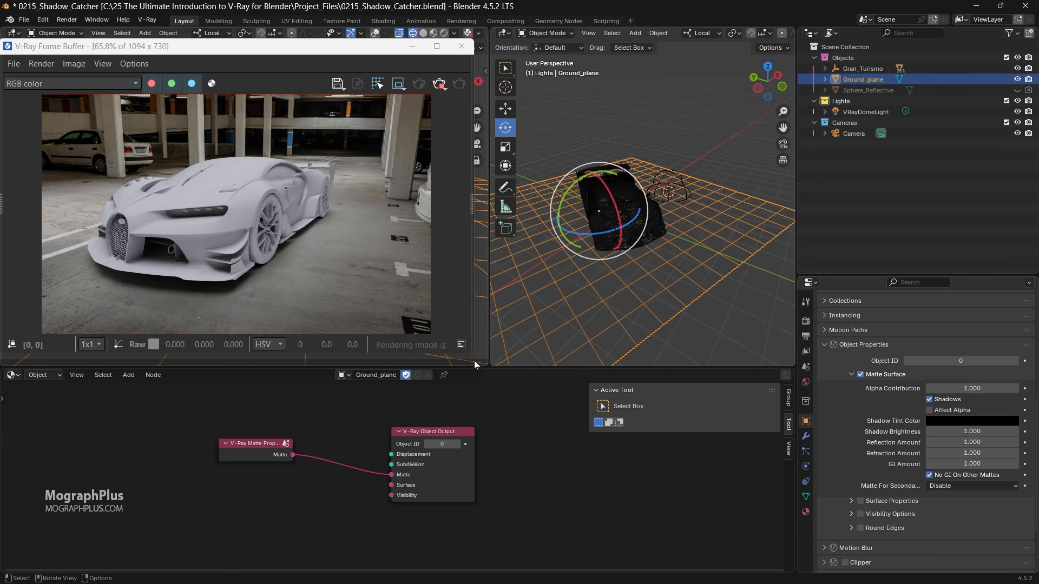
left_click_drag(474, 356, 685, 515)
scroll(482, 385, "up", 2)
scroll(483, 387, "up", 1)
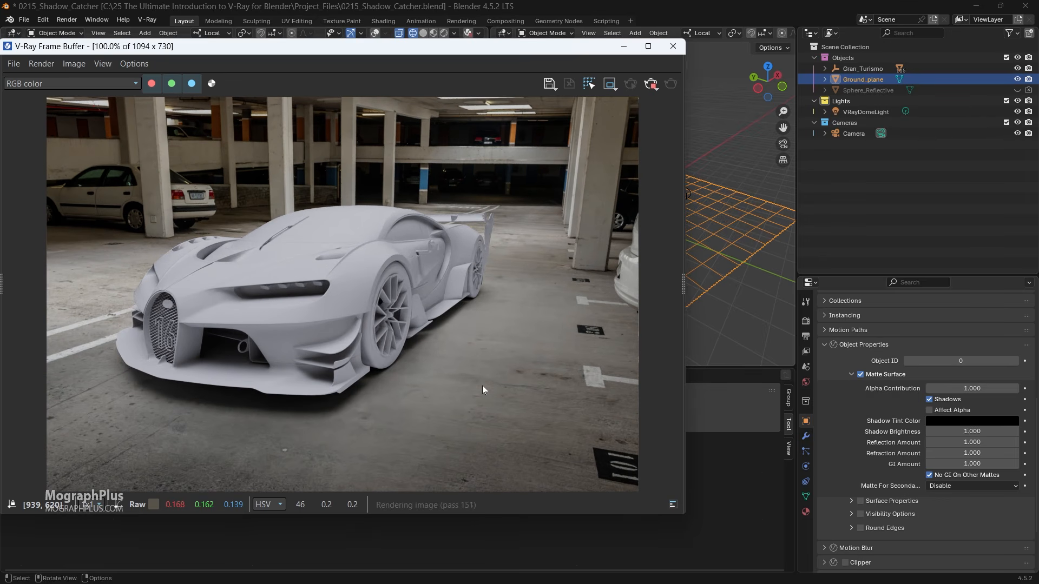
Step: Move the frame buffer window and switch Ground_plane's Matte Surface off and back on to compare the render
left_click_drag(467, 48, 509, 61)
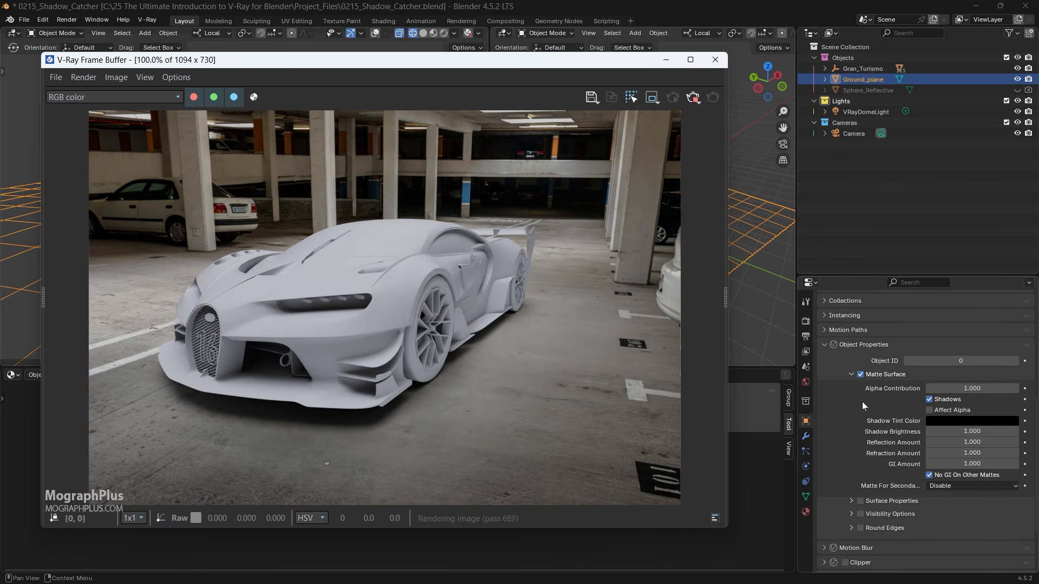
scroll(862, 406, "down", 1)
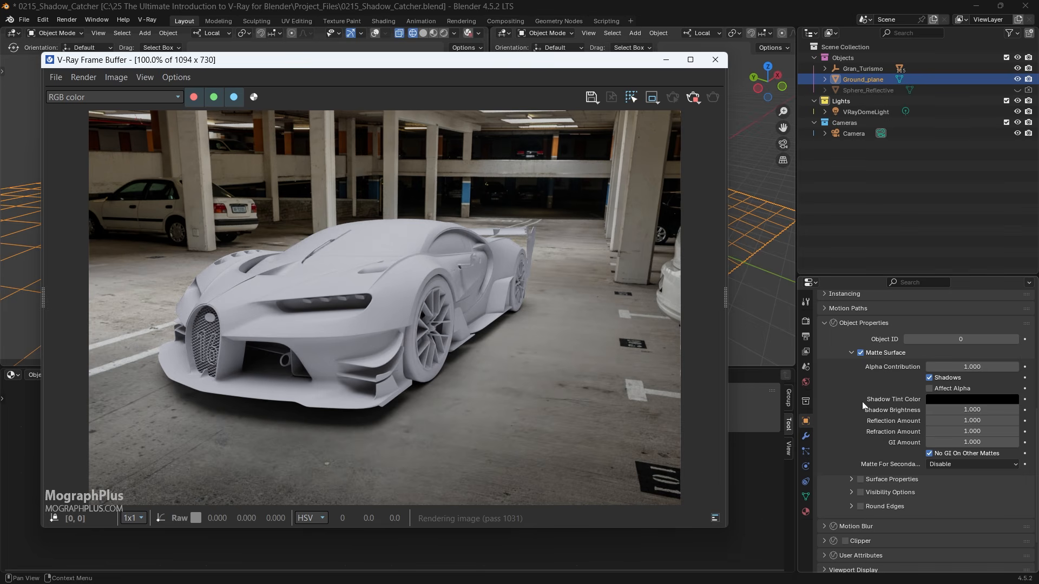
left_click(860, 352)
left_click(860, 352)
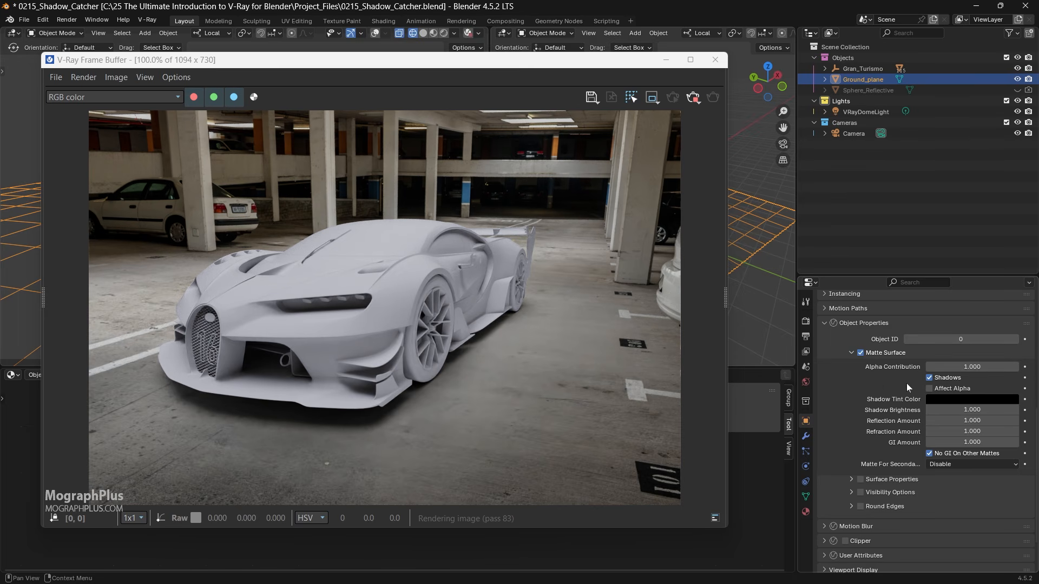
left_click(948, 367)
key("Return")
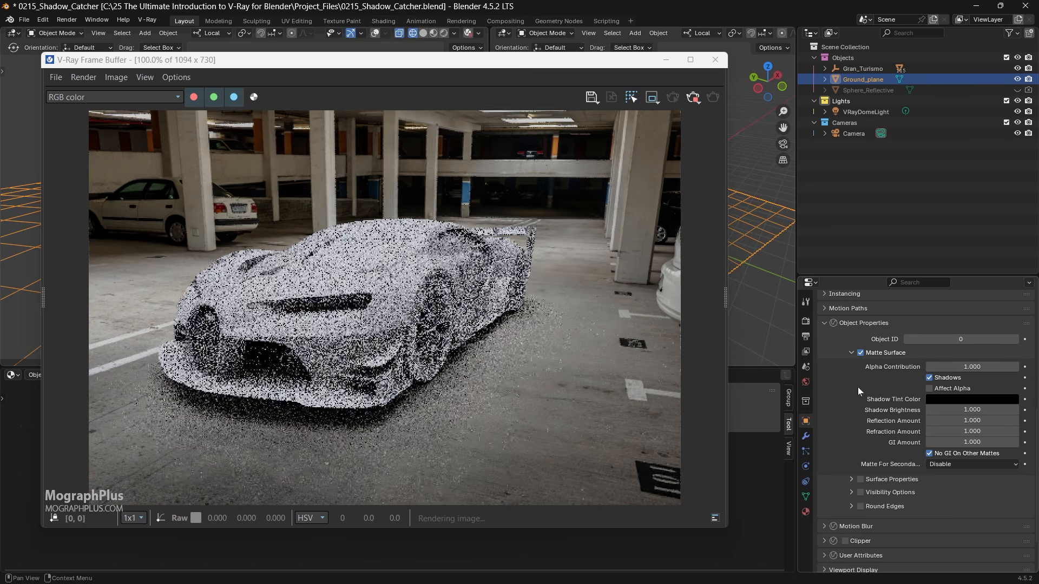
Step: Show the render's alpha channel and set the Alpha Contribution of Ground_plane's matte surface to 0
left_click(254, 98)
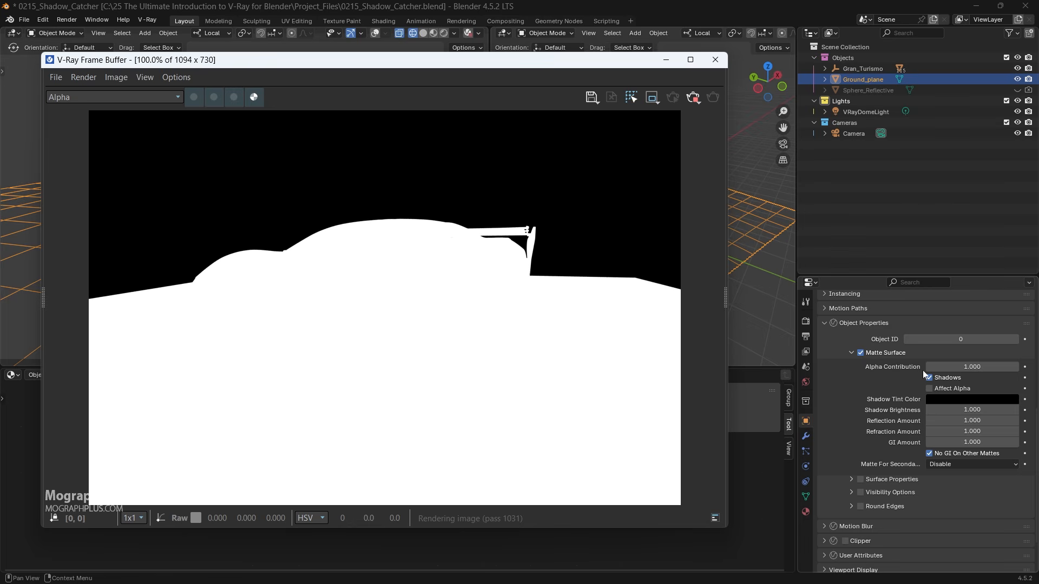
left_click(983, 367)
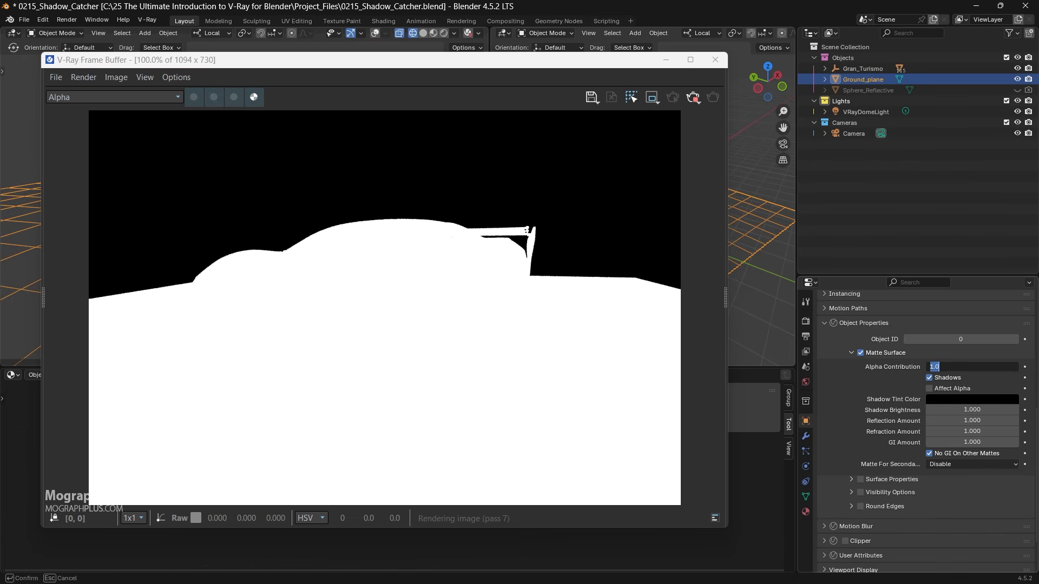
type("0")
key("Return")
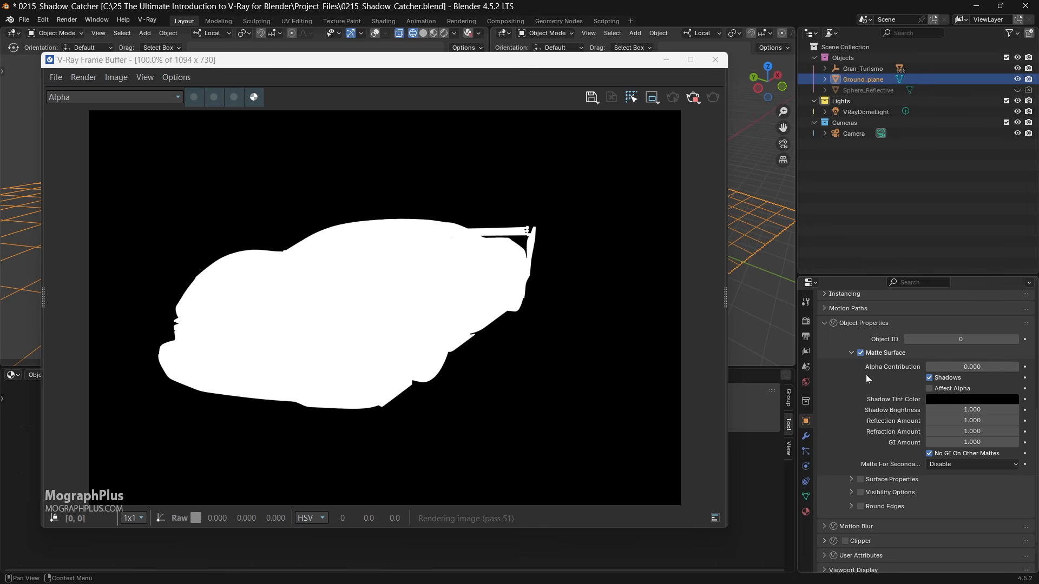
Step: Set the Alpha Contribution of Ground_plane's matte surface to -1 and enable Affect Alpha
left_click(932, 367)
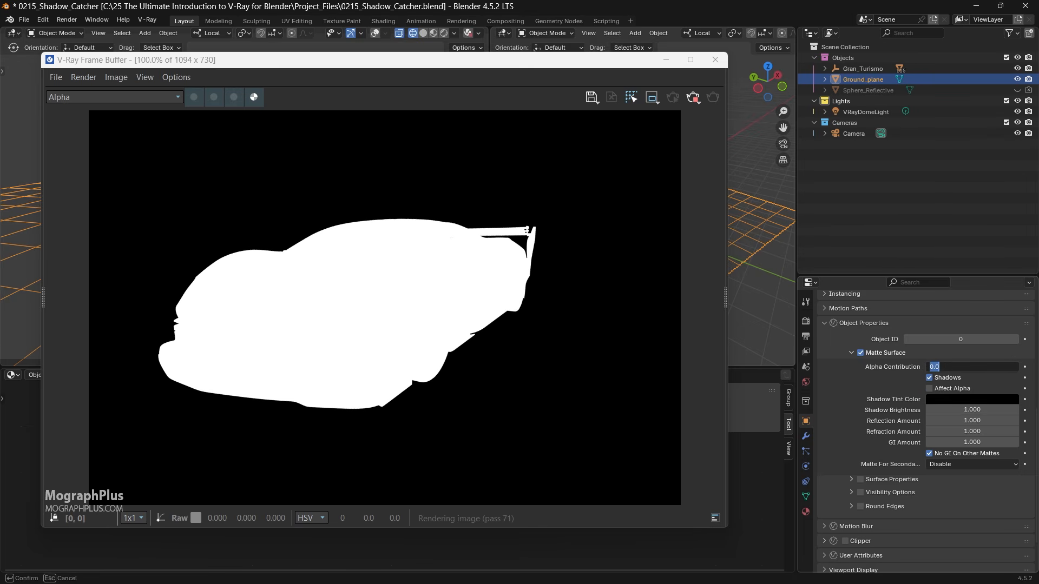
type("-1")
key("Return")
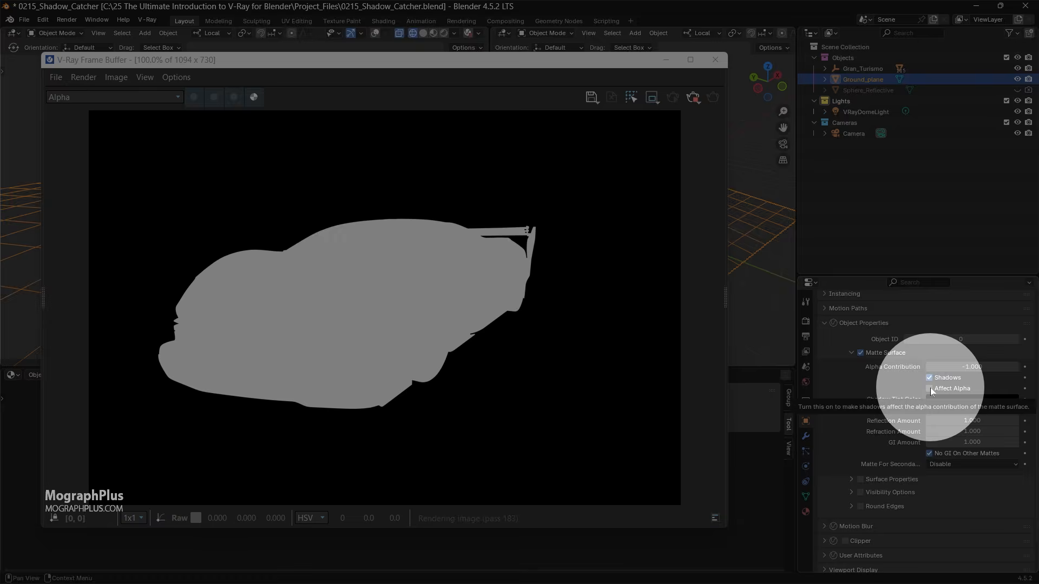
left_click(931, 390)
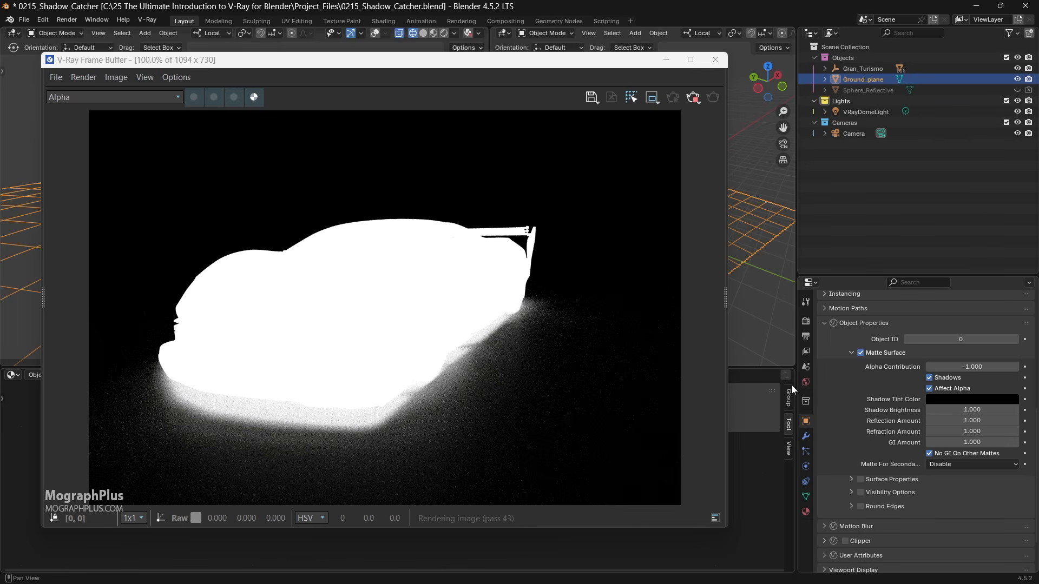
Step: Return the frame buffer from the alpha channel to RGB color
left_click(949, 366)
left_click(874, 377)
left_click(254, 98)
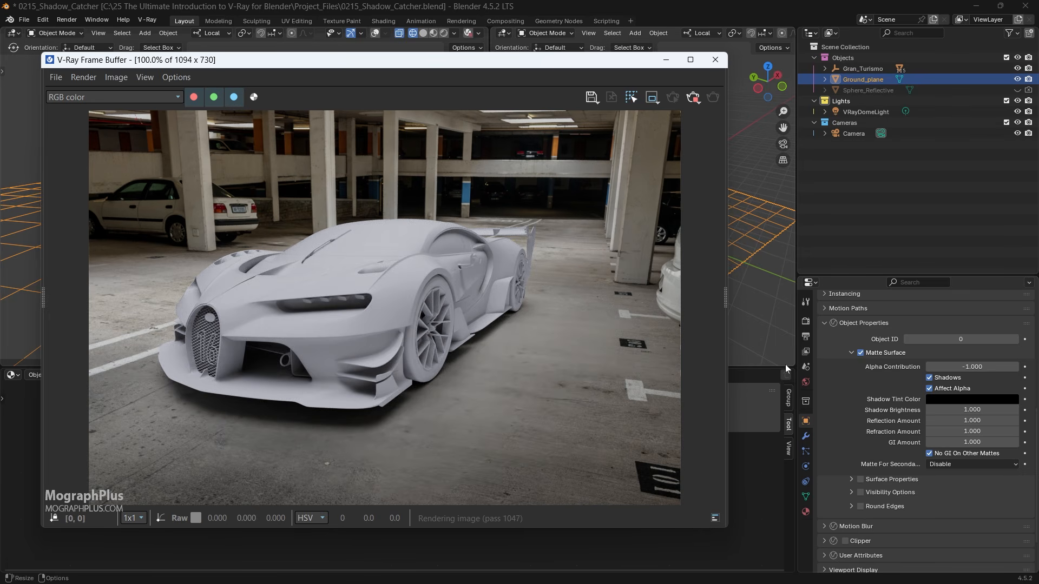
Step: Try a saturated blue Shadow Tint Color on Ground_plane's matte surface, darken it, and restore it to black
left_click(934, 379)
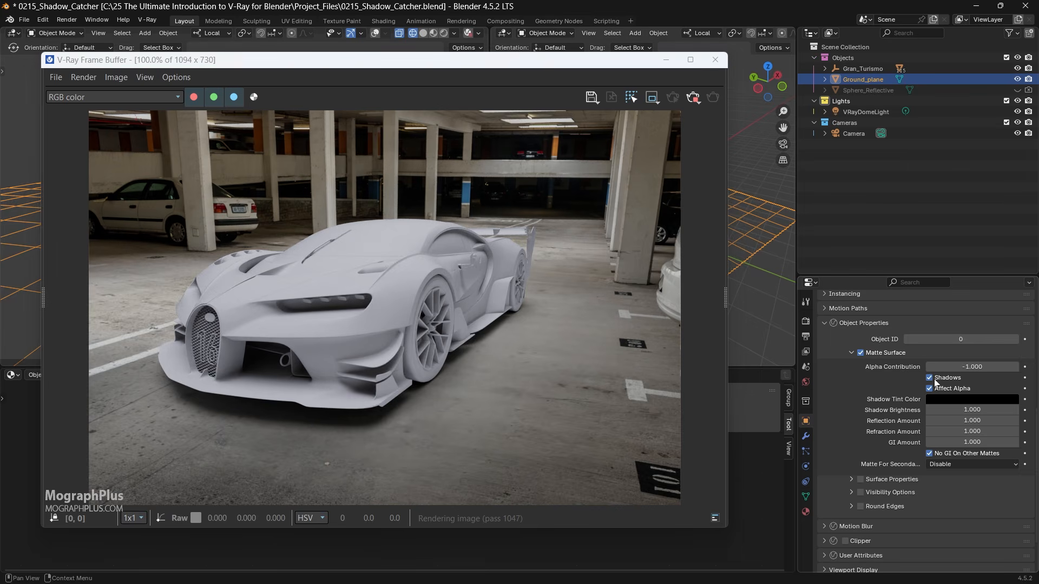
left_click(935, 381)
left_click(957, 399)
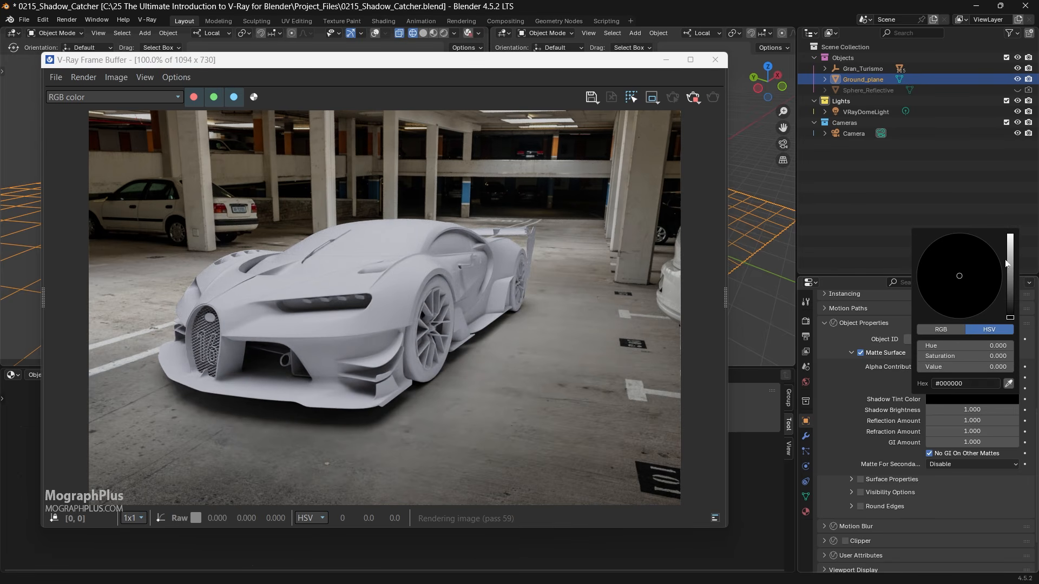
mouse_move(1006, 263)
left_mouse_down()
mouse_move(990, 272)
mouse_move(1002, 284)
mouse_move(1001, 264)
left_mouse_up()
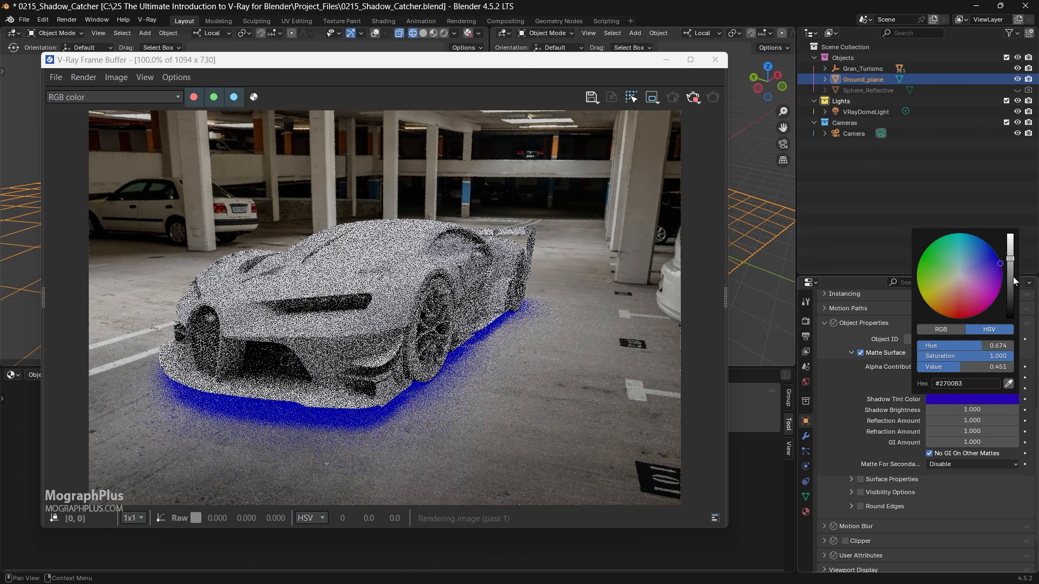
left_click_drag(949, 369, 913, 369)
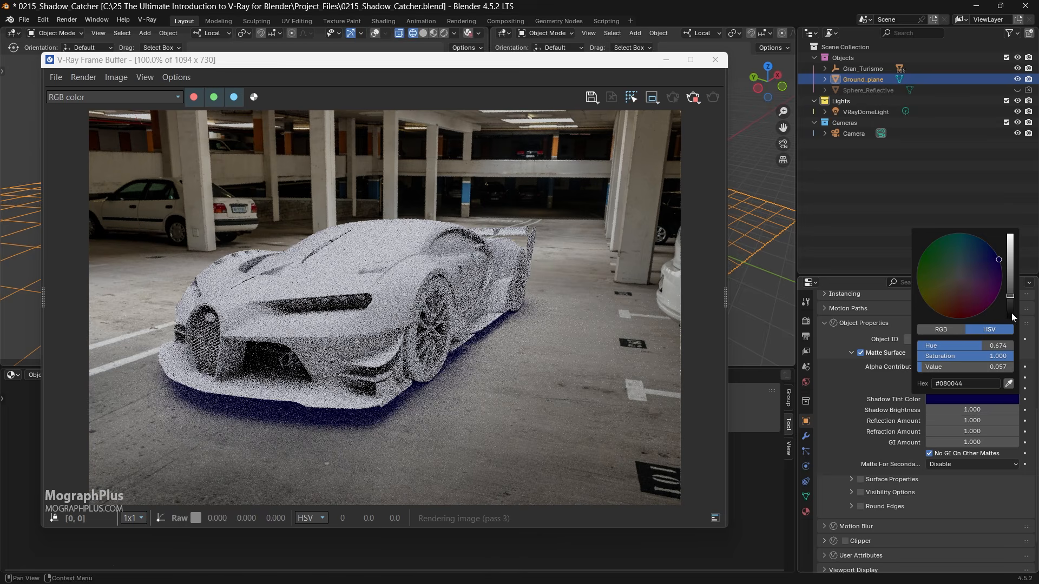
left_click(1012, 314)
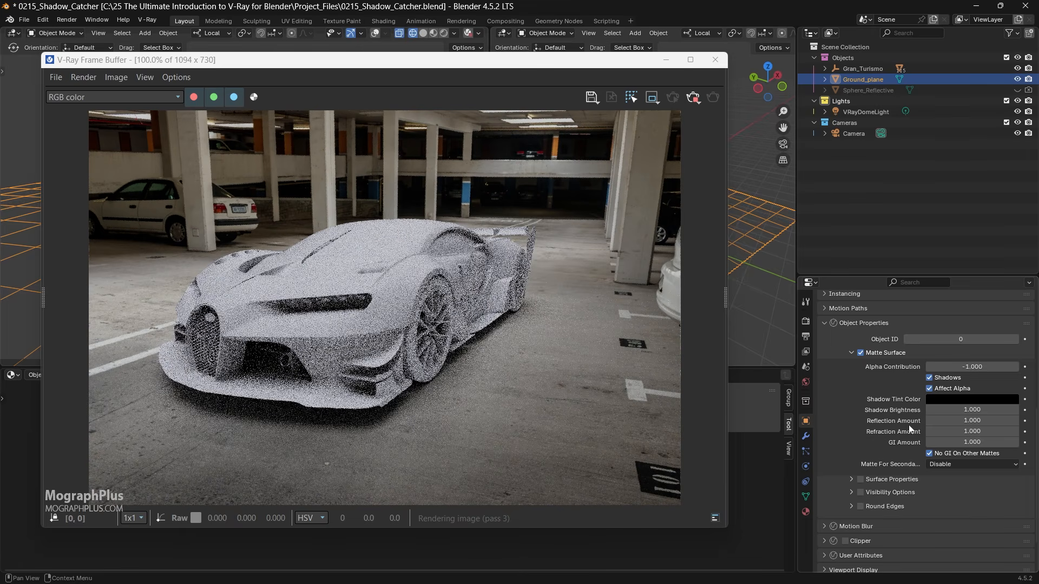
Step: Try a Shadow Brightness of 0.5 on Ground_plane's matte surface and set it back to 1
left_click(969, 410)
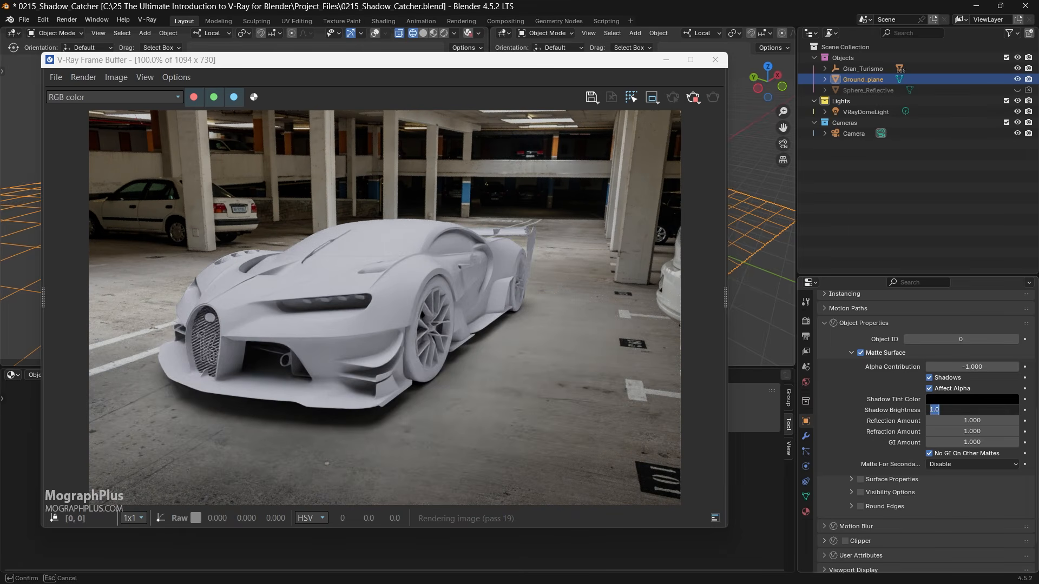
type("0.5")
key("Return")
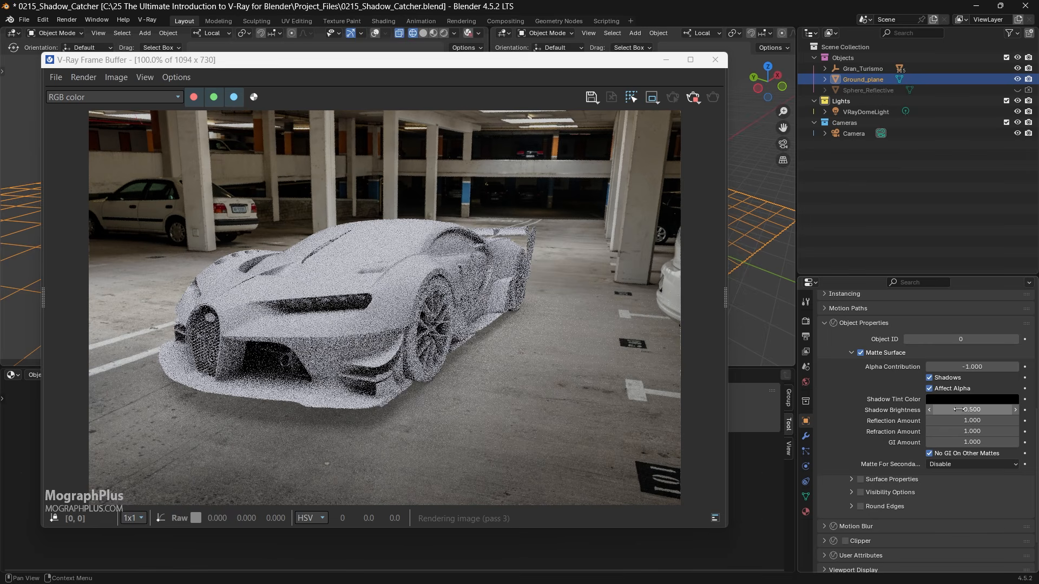
left_click(959, 410)
type("1")
key("Return")
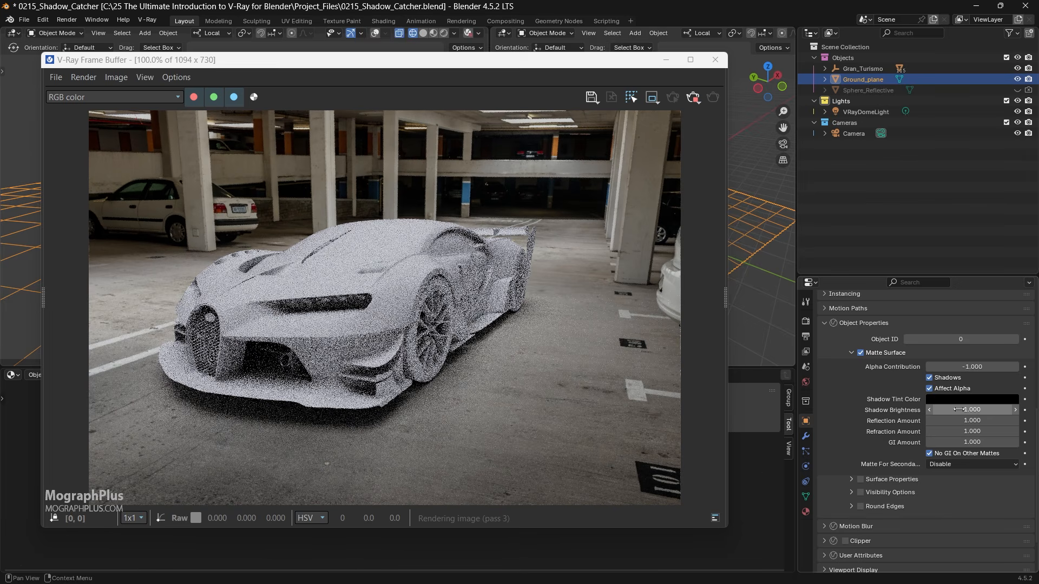
left_click(959, 410)
key("BackSpace")
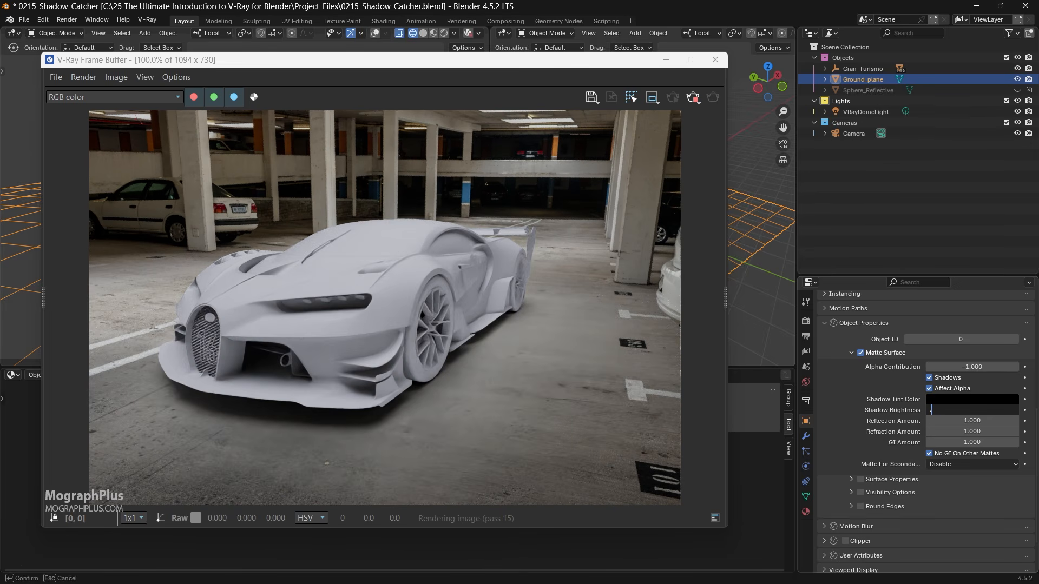
type("1")
key("Return")
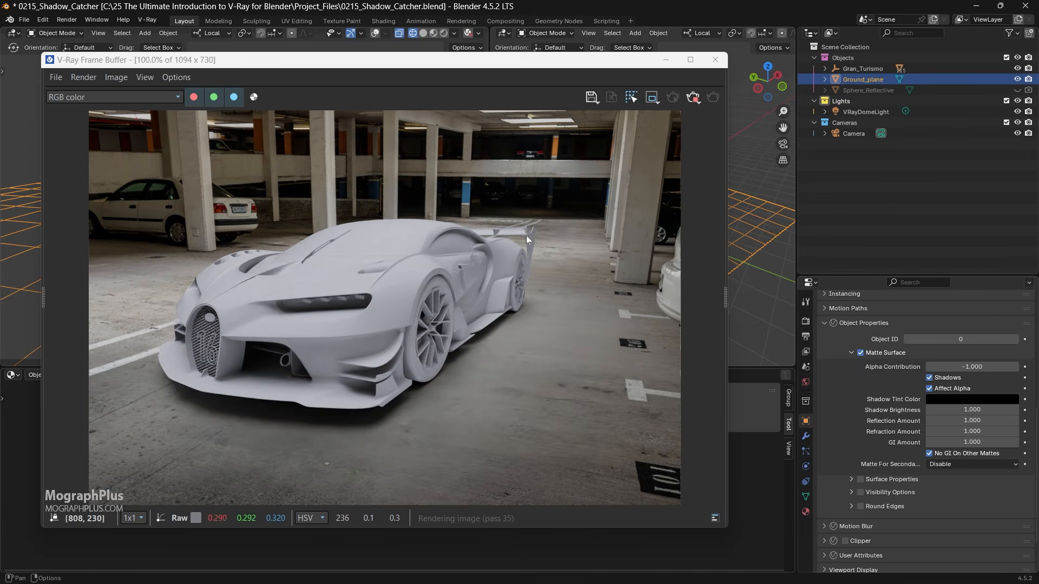
Step: Shrink the frame buffer, switch the node editor to Ground_plane's shader nodes, and set the V-Ray Mtl's Reflection Color to white
left_click_drag(725, 526, 584, 353)
scroll(440, 259, "down", 2)
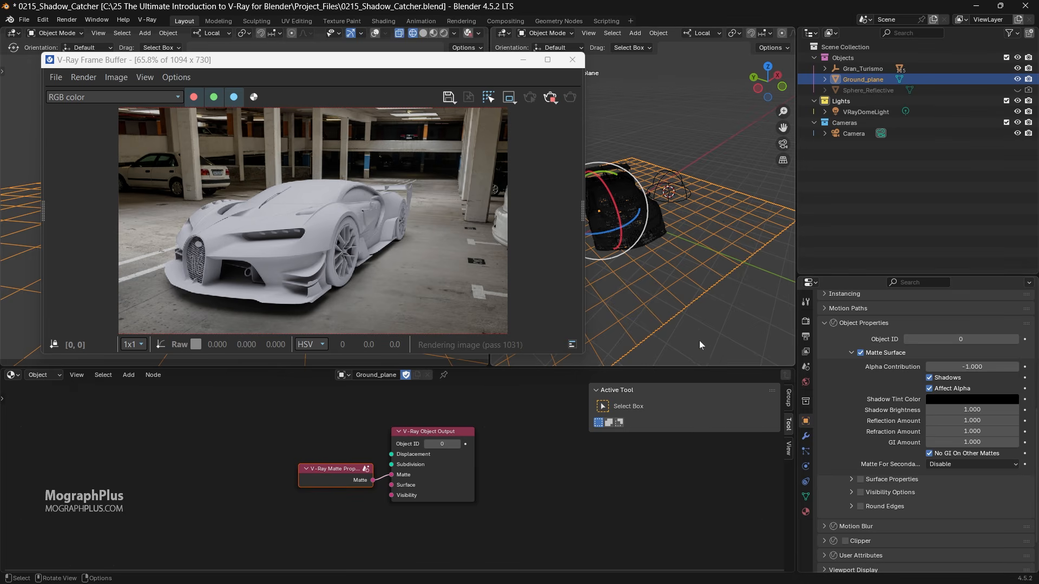
left_click(37, 376)
left_click(47, 403)
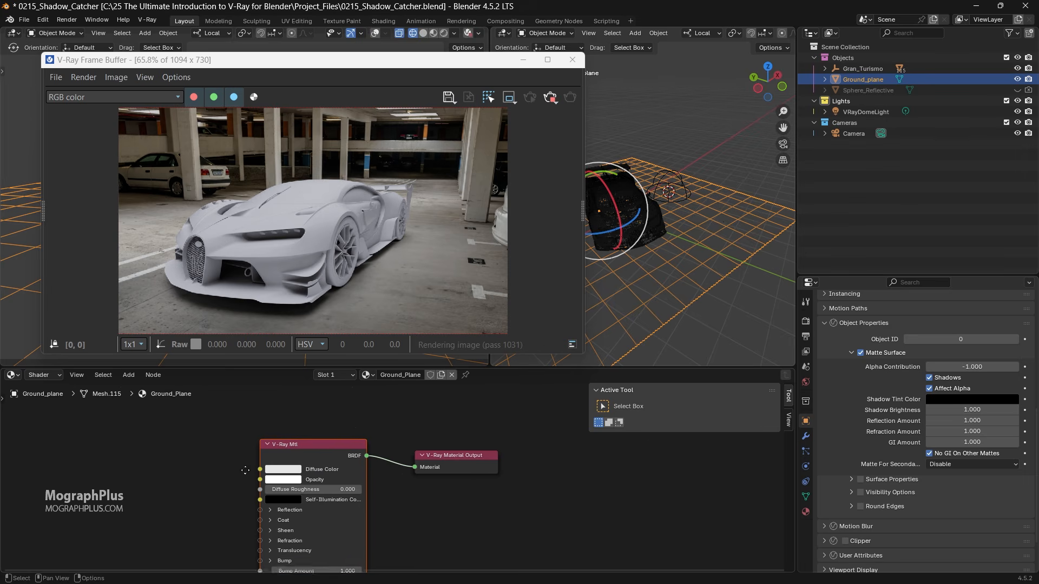
left_click(285, 477)
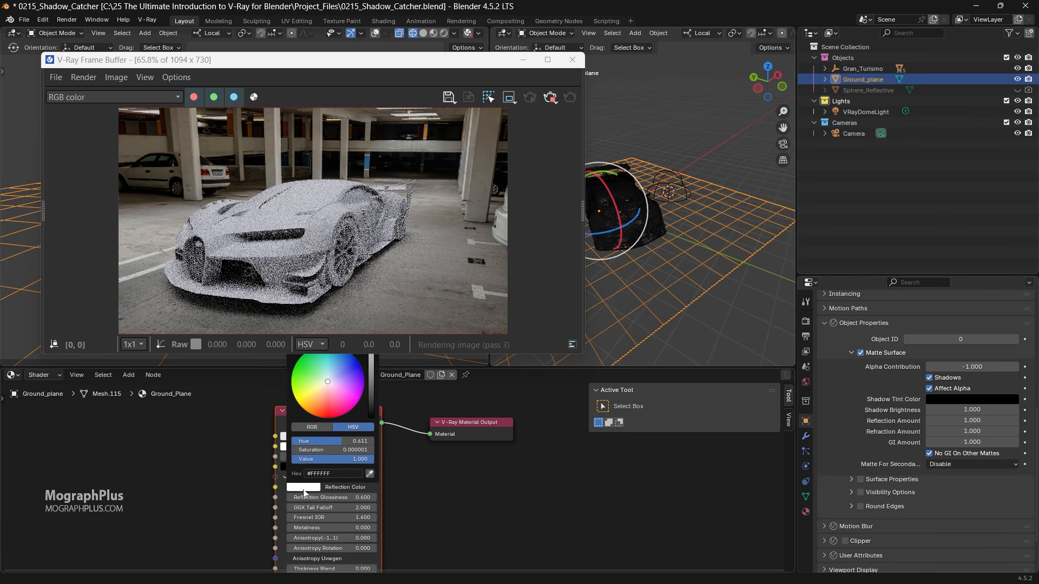
left_click(303, 489)
middle_click_drag(209, 473, 223, 454)
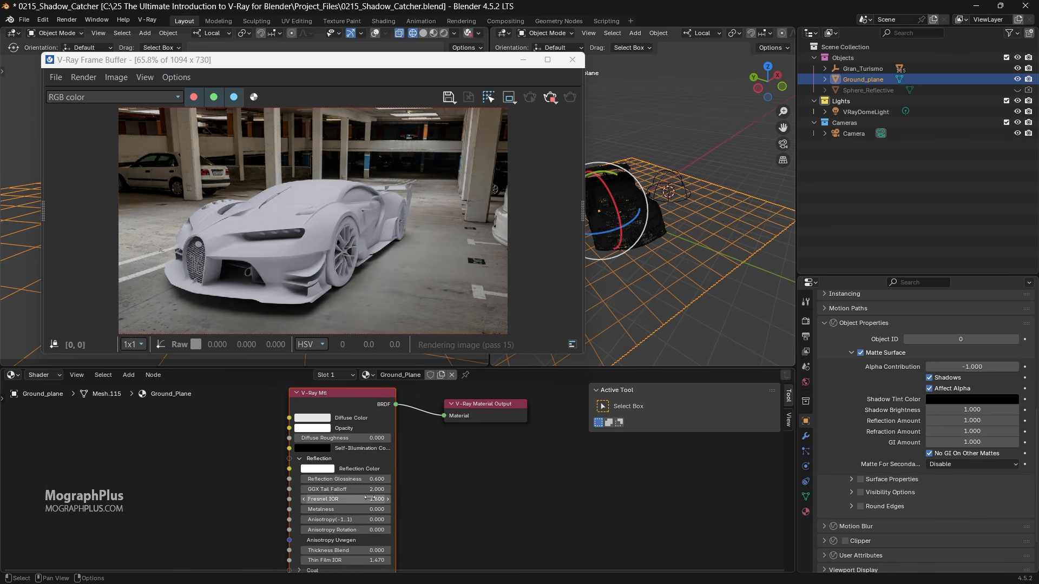
Step: Set the Reflection Glossiness of Ground_plane's V-Ray Mtl to 1
left_click_drag(341, 479, 341, 479)
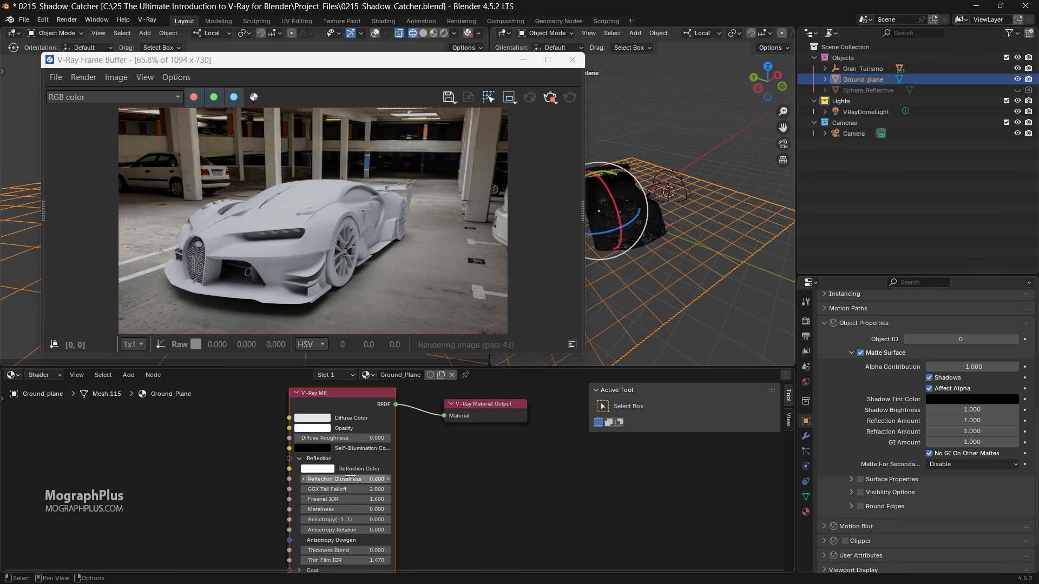
type("1")
key("Return")
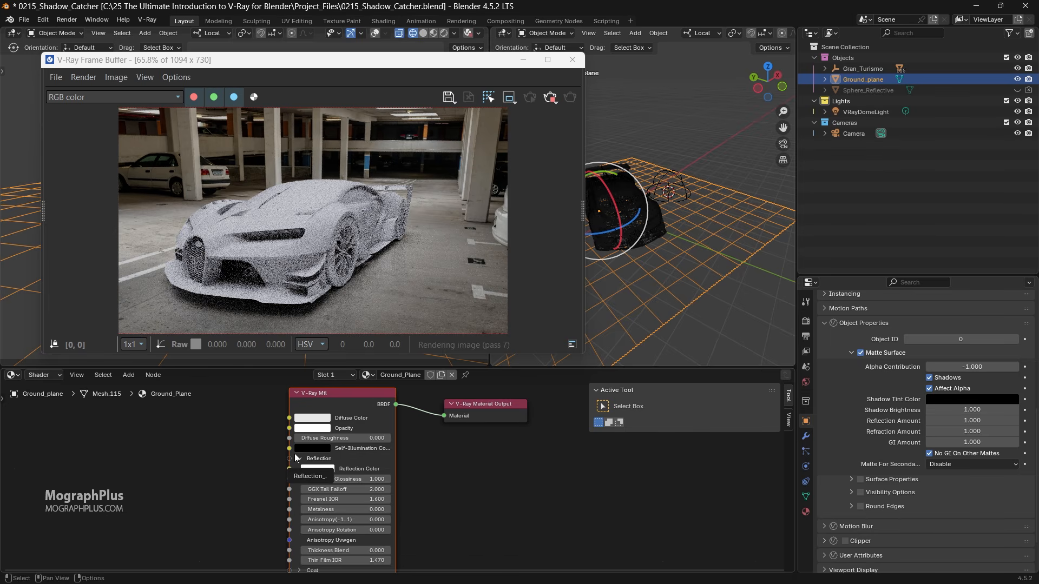
left_click(968, 421)
key("Return")
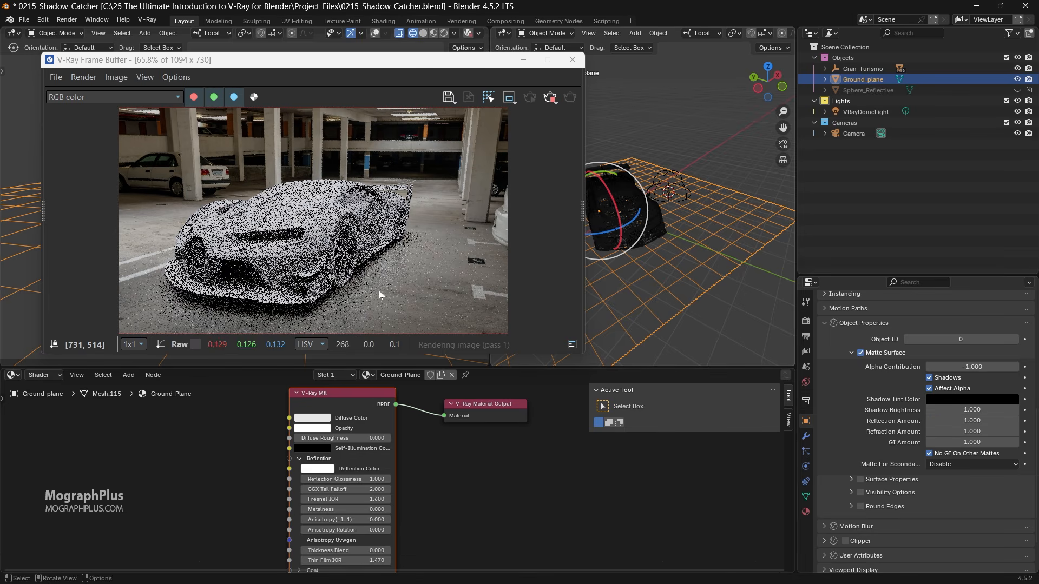
Step: Enlarge the frame buffer to inspect the ground reflections and set the V-Ray Mtl's Reflection Glossiness to 0.5
left_click_drag(579, 355, 641, 419)
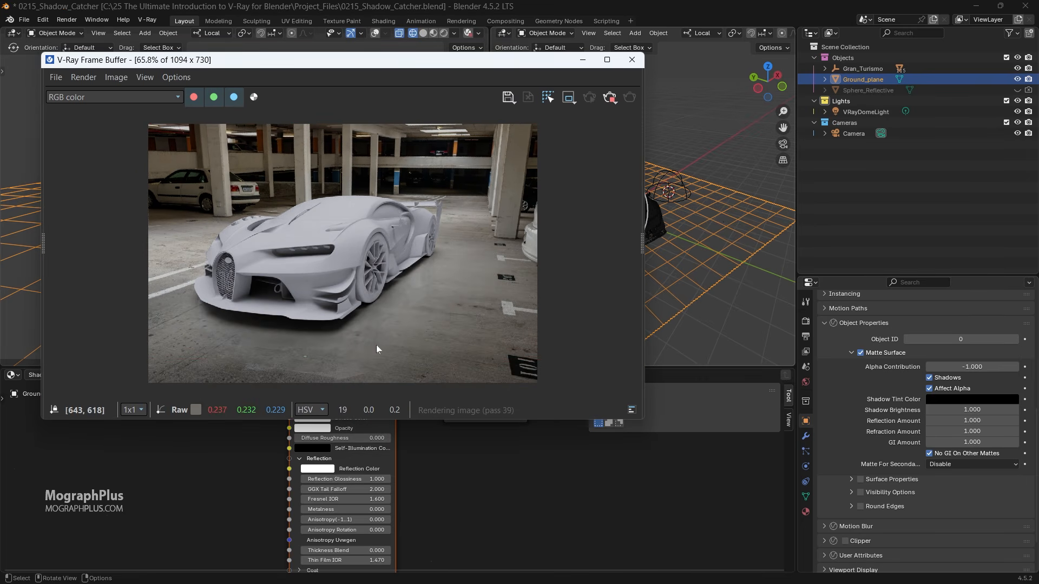
scroll(376, 347, "up", 2)
scroll(377, 347, "up", 2)
scroll(377, 348, "down", 3)
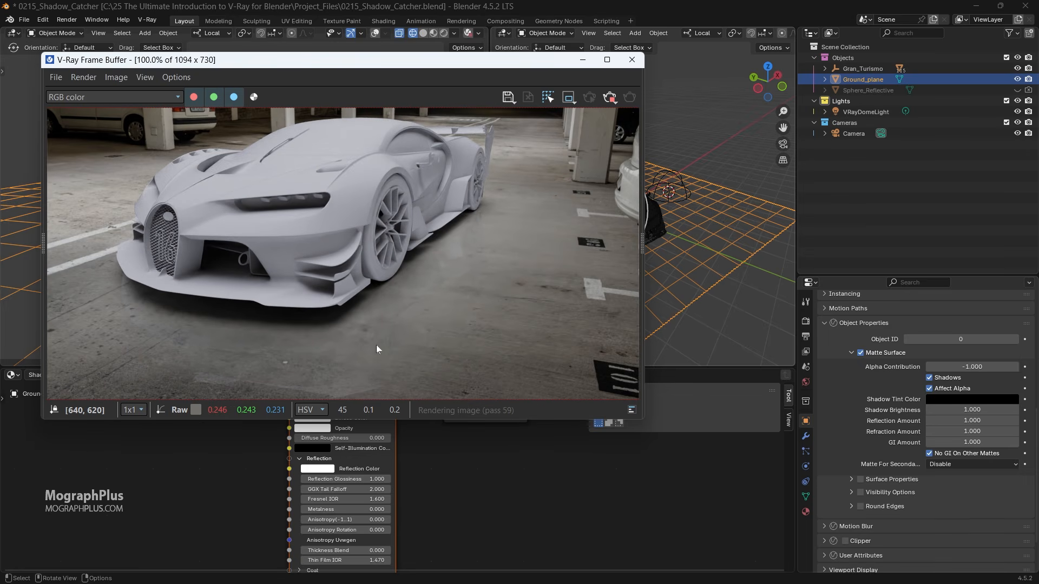
scroll(284, 347, "down", 2)
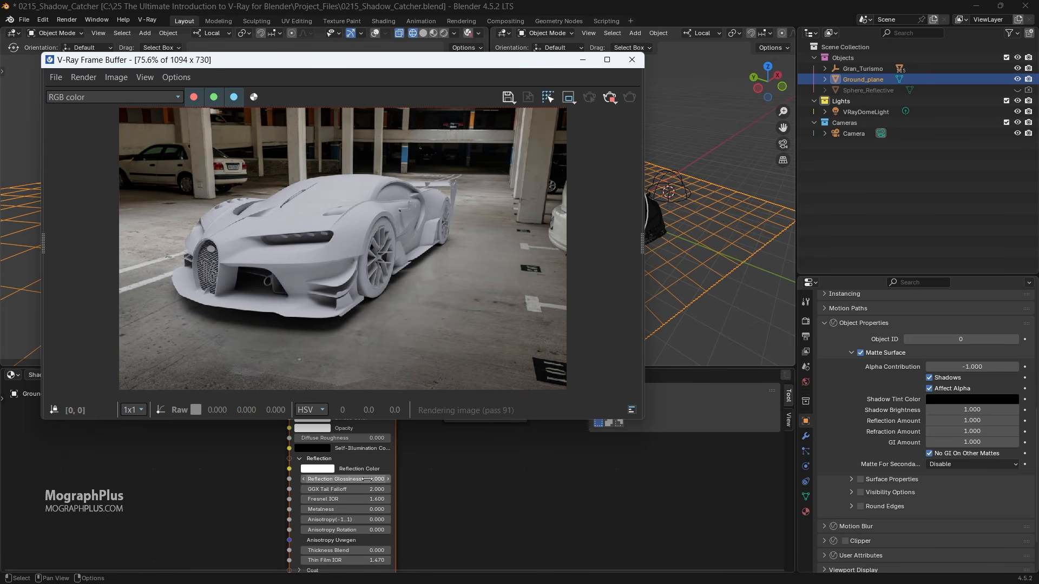
left_click(339, 479)
key("BackSpace")
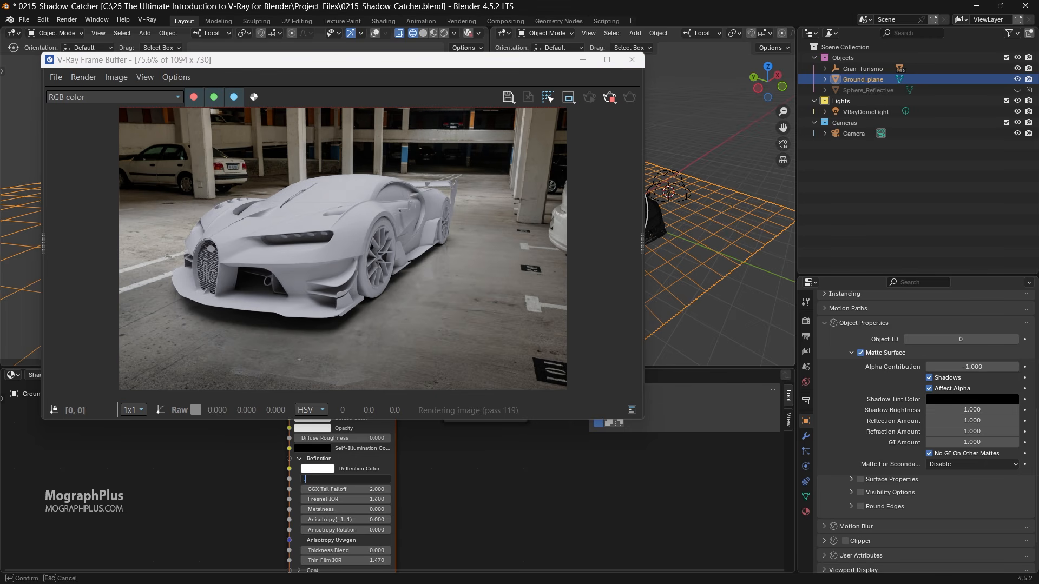
type("0.5")
key("Return")
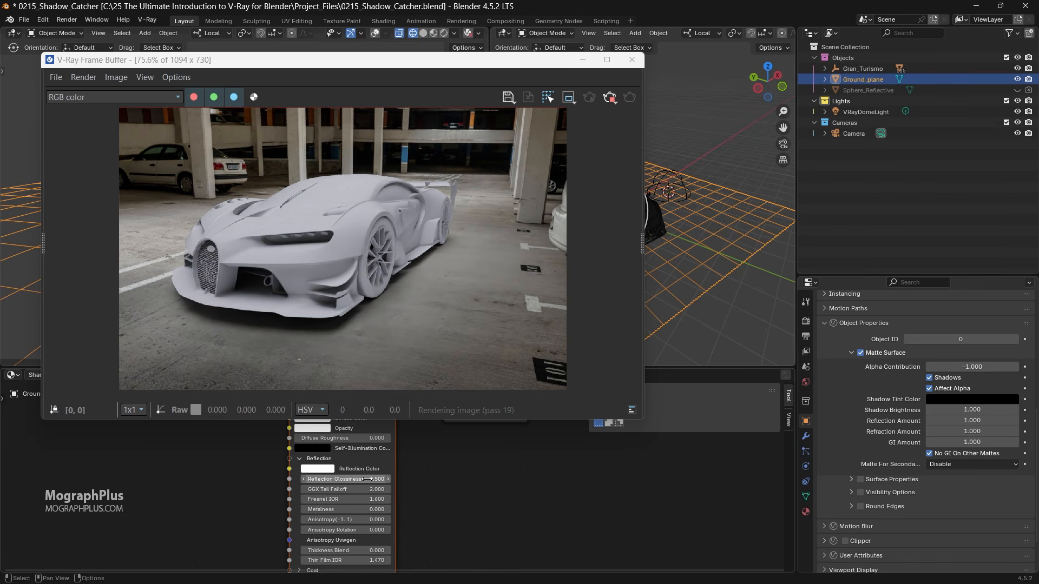
Step: Unhide Sphere_Reflective and select it
left_click(1017, 90)
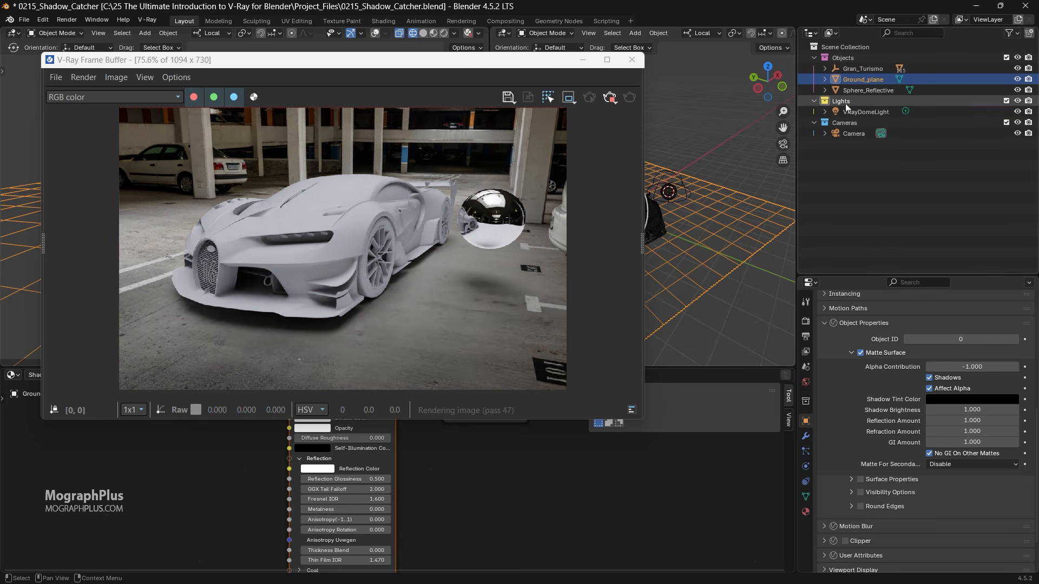
left_click(860, 90)
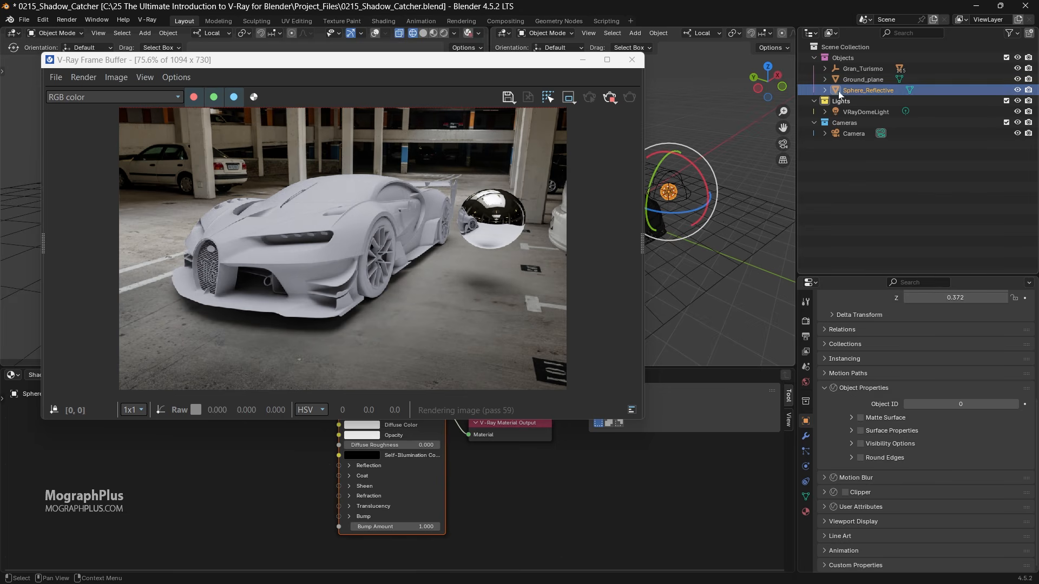
Step: Select Ground_plane and set its Matte Surface option for secondary rays to Without Projection Mapping
left_click(852, 79)
scroll(891, 411, "down", 2)
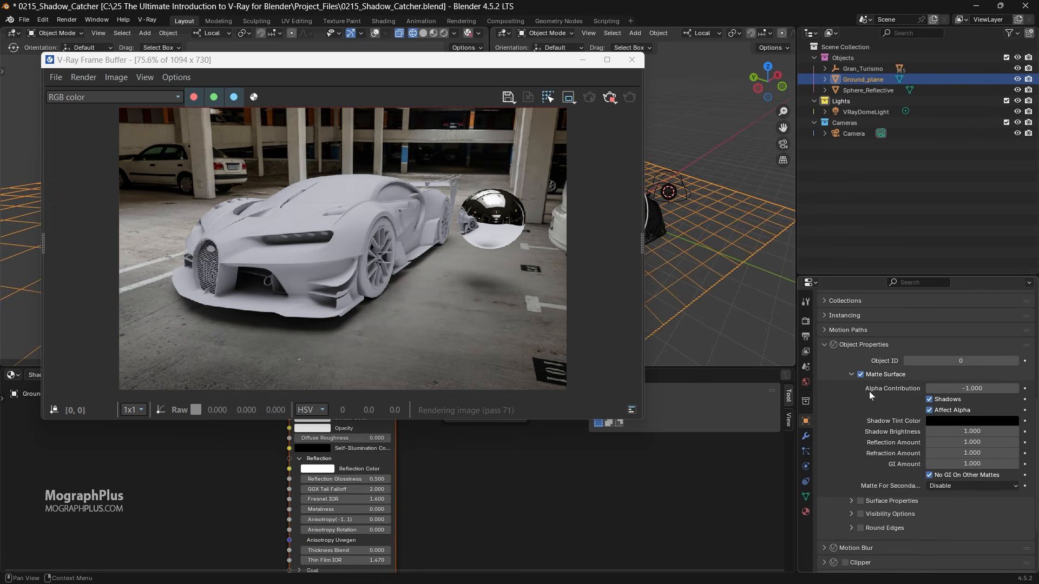
left_click(973, 486)
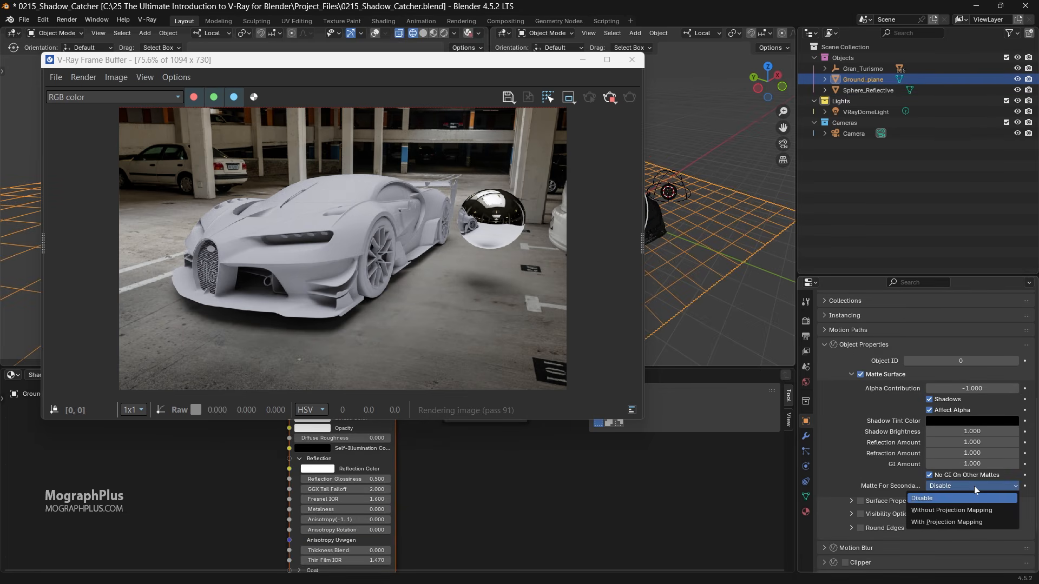
left_click(973, 511)
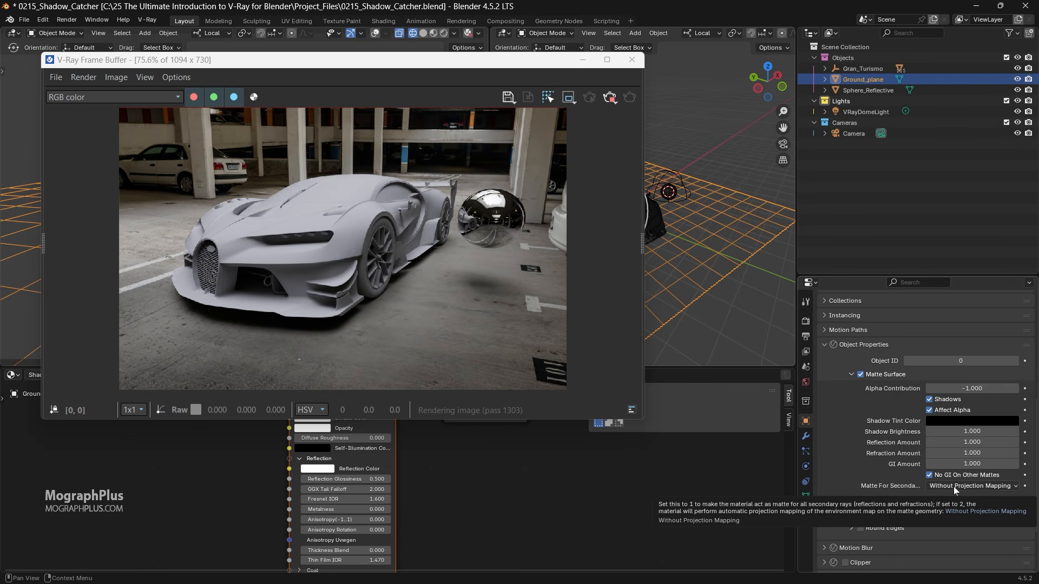
left_click(953, 486)
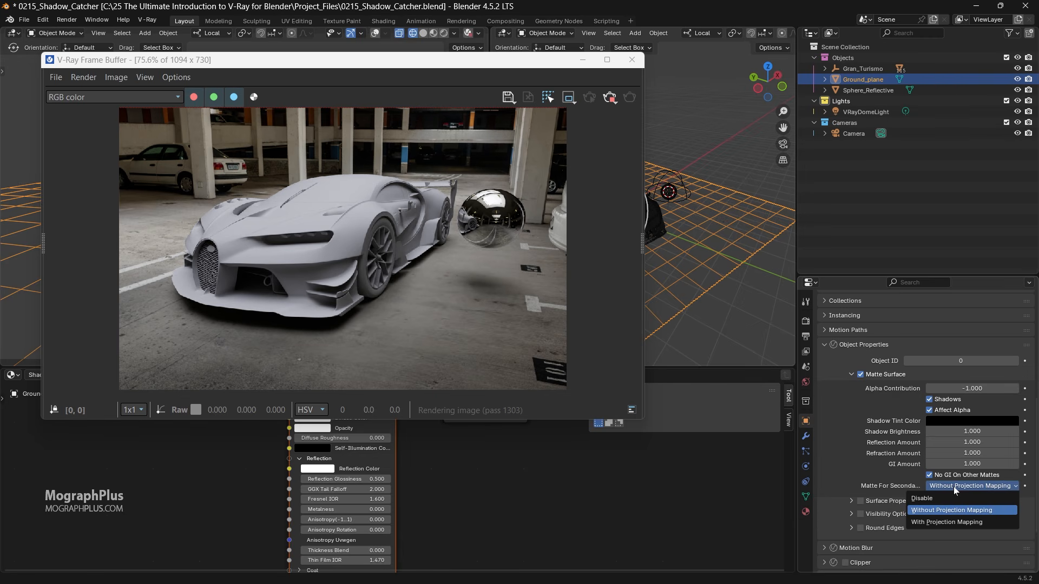
left_click(953, 486)
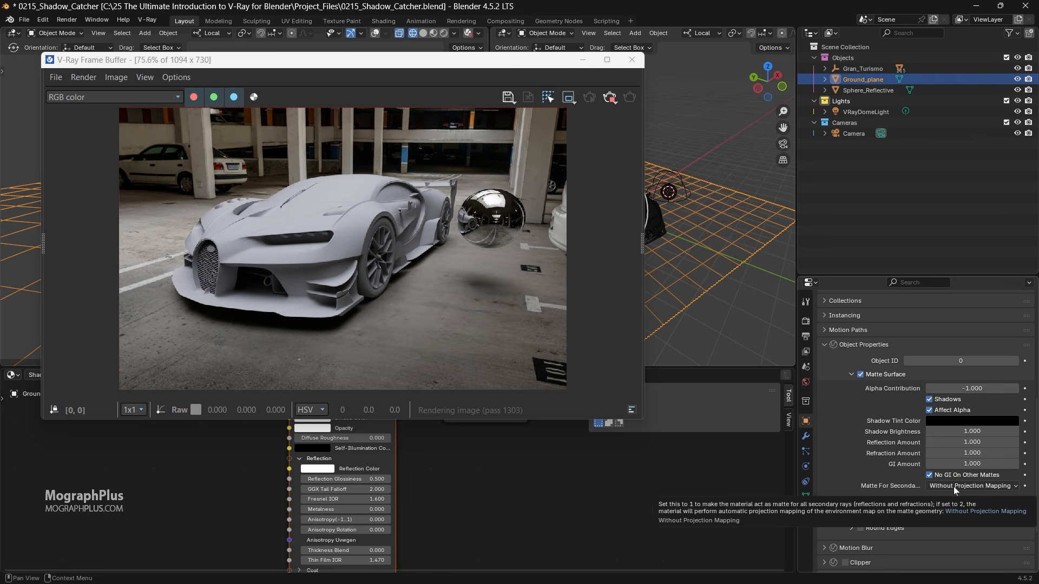
left_click(954, 486)
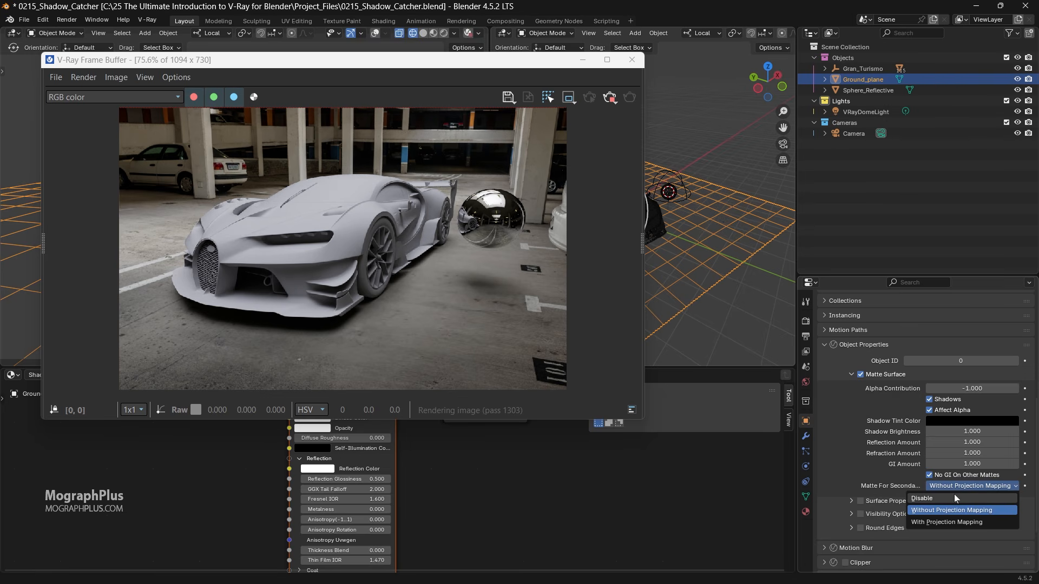
left_click(876, 475)
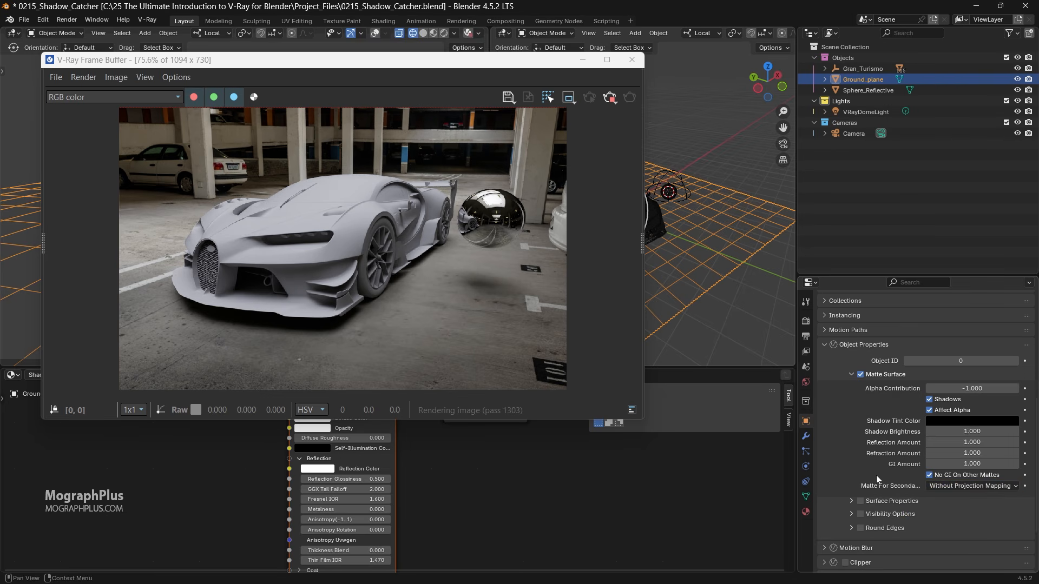
Step: Switch Ground_plane's matte for secondary rays to With Projection Mapping and enlarge the properties editor vertically
left_click(991, 485)
left_click(975, 524)
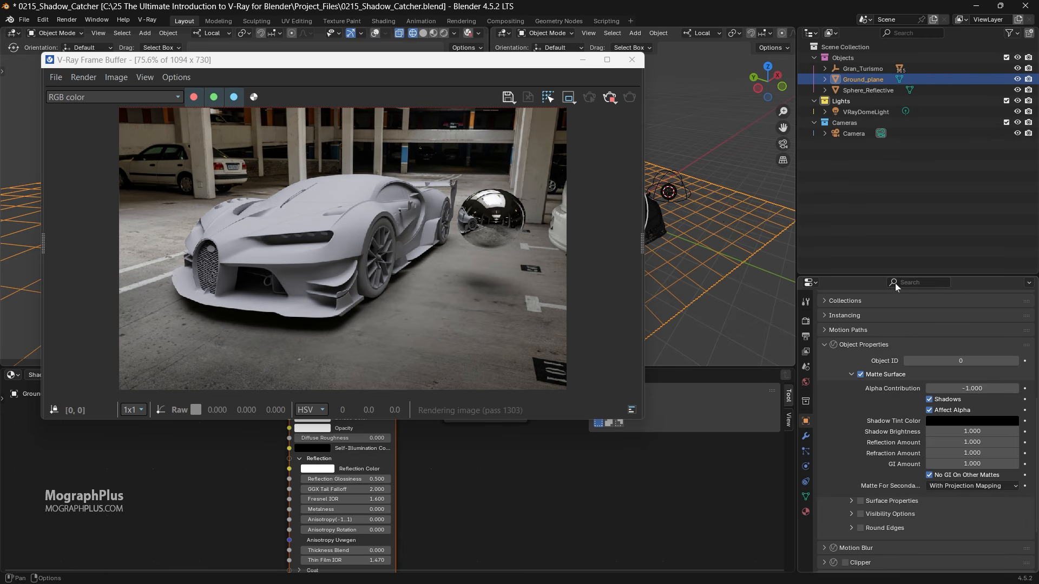
left_click_drag(894, 277, 898, 139)
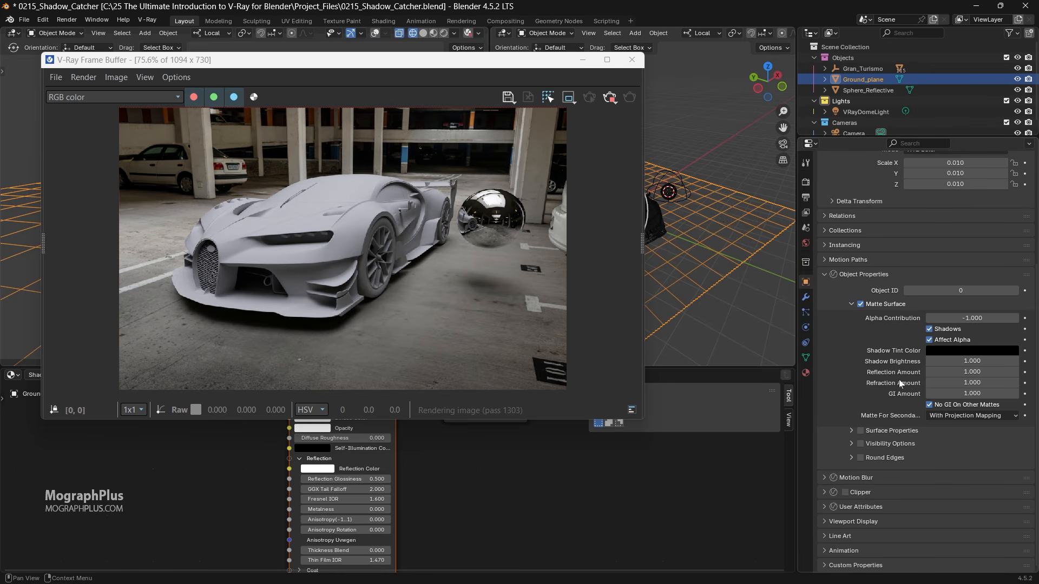
Step: Compare the secondary-ray matte modes on the sphere's reflection by switching through Disable, Without Projection Mapping, With Projection Mapping and Without Projection Mapping again
left_click(953, 412)
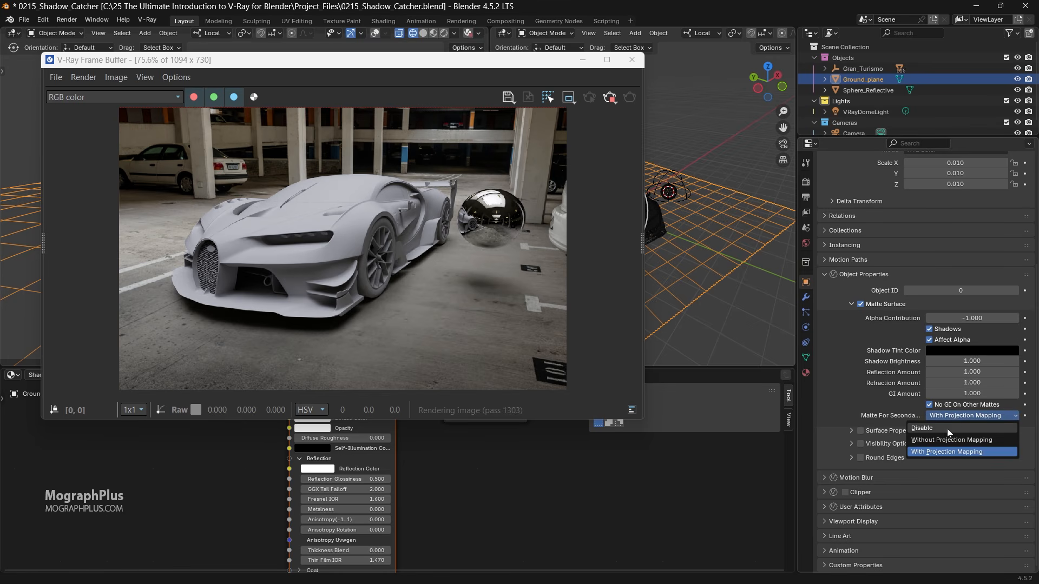
left_click(947, 429)
left_click(961, 415)
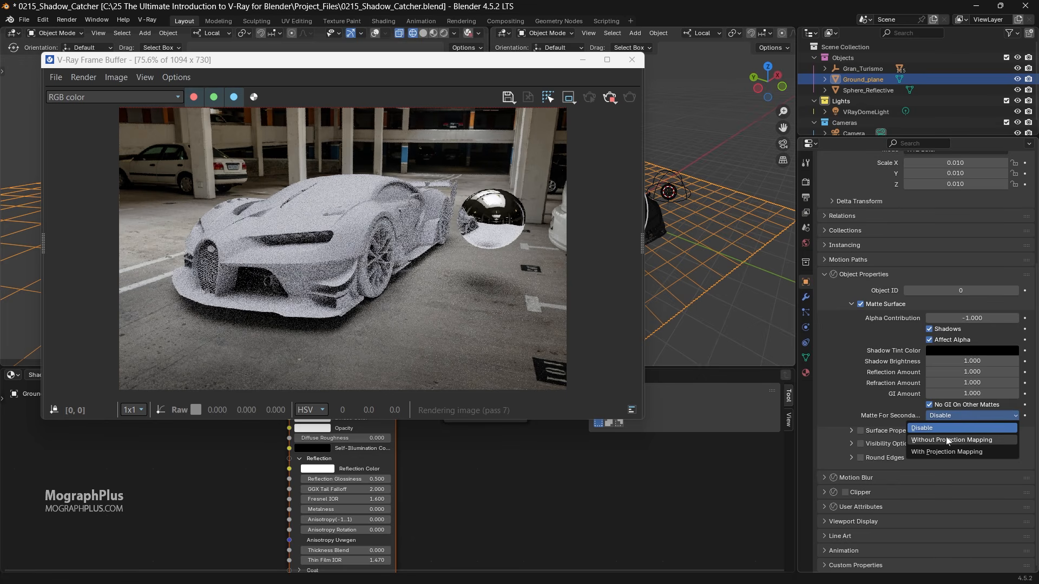
left_click(947, 438)
left_click(950, 416)
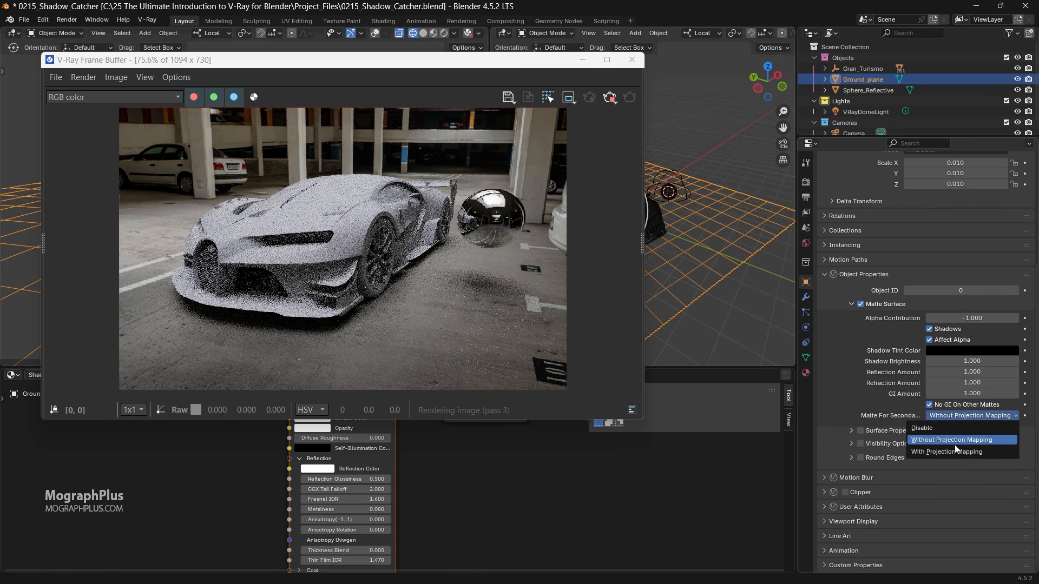
left_click(955, 449)
left_click(950, 416)
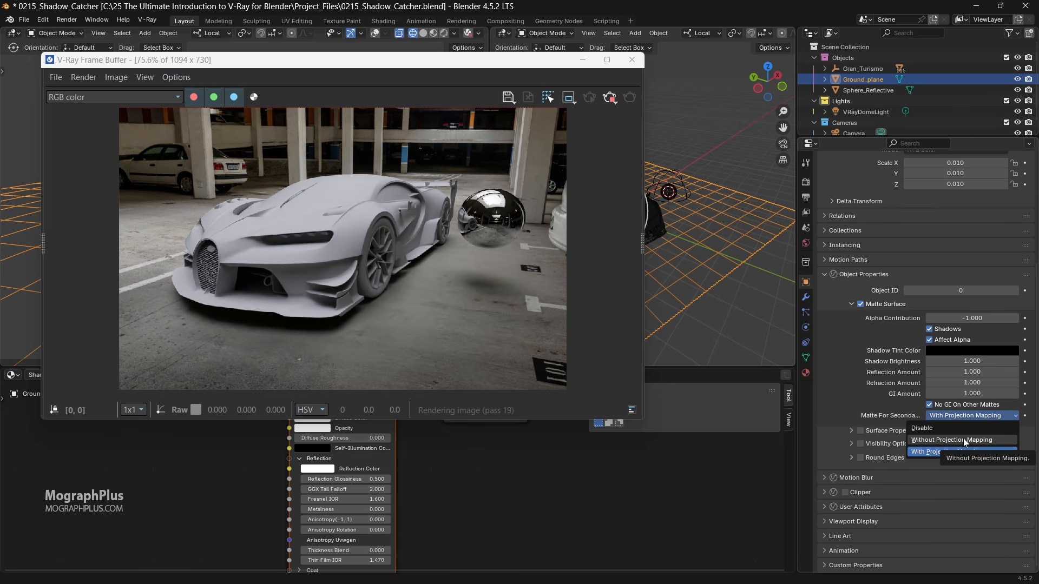
left_click(963, 439)
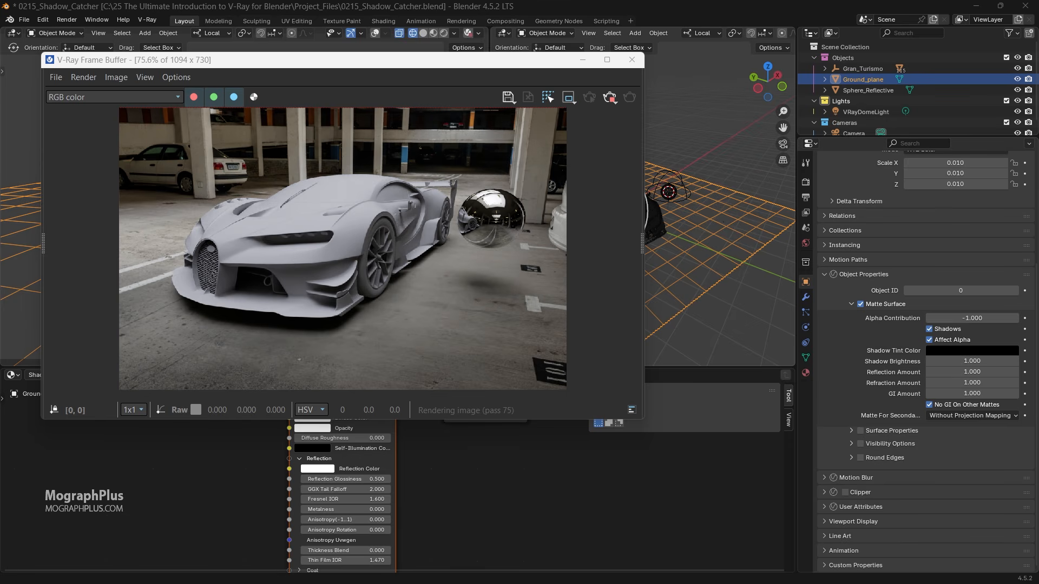
Step: Set Ground_plane's matte for secondary rays back to With Projection Mapping and hide Sphere_Reflective
left_click(944, 415)
left_click(952, 452)
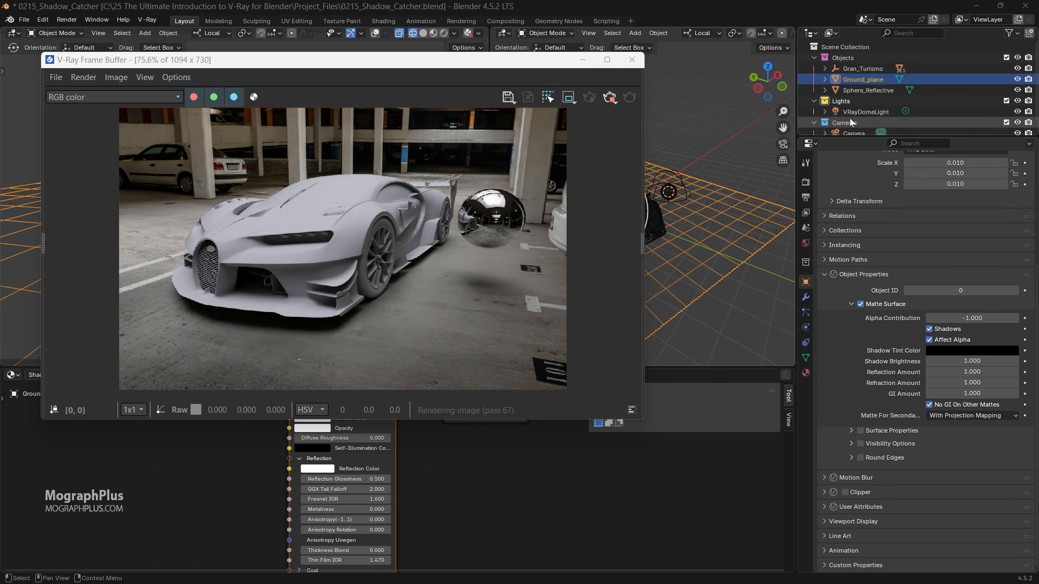
left_click(1018, 91)
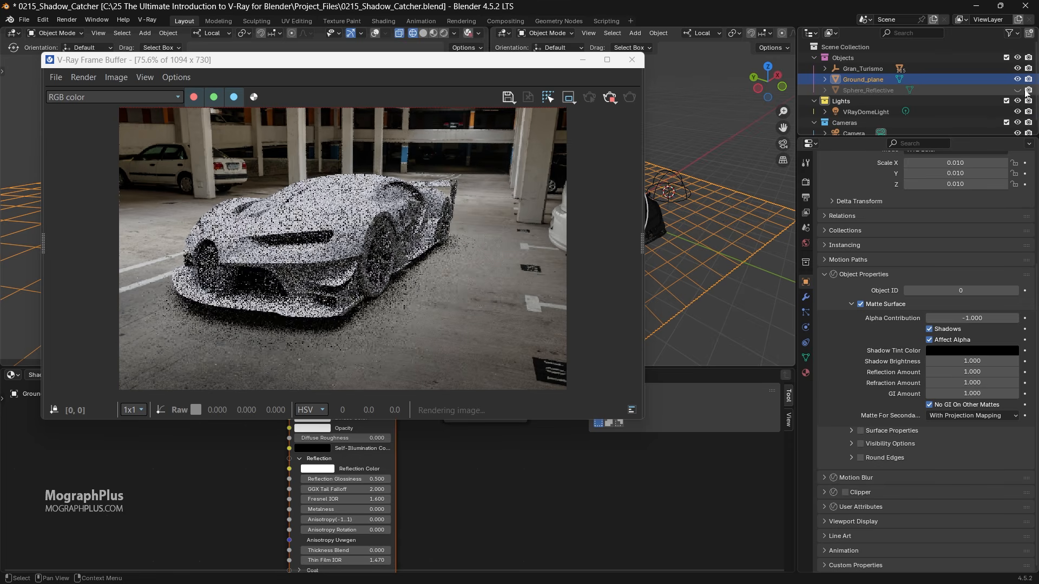